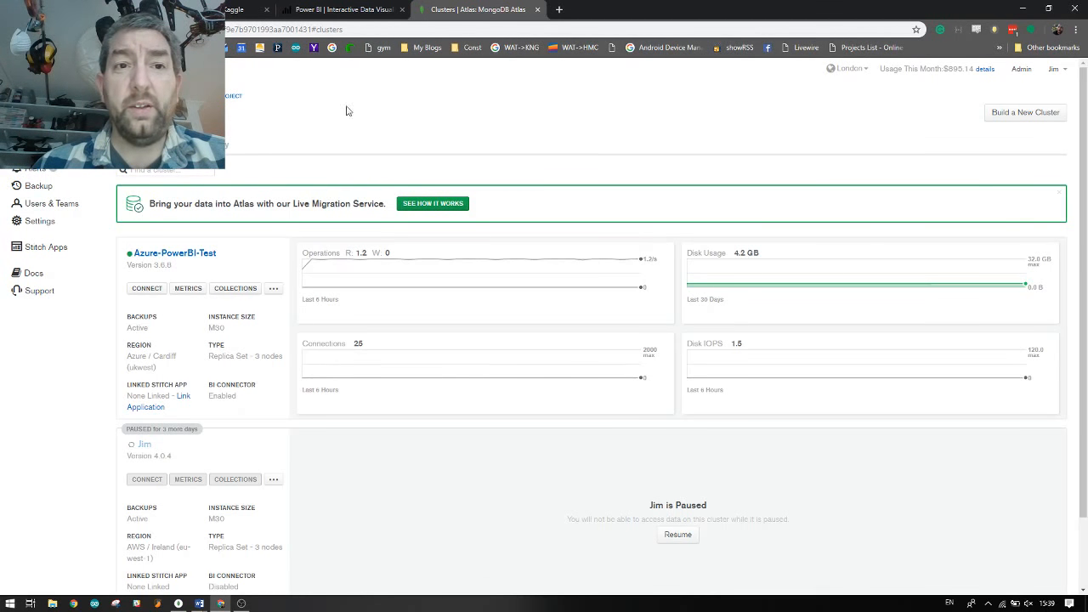
Switch to the Kaggle Craft Beers Dataset page and scroll through the beers.csv preview with its abv column
click(247, 9)
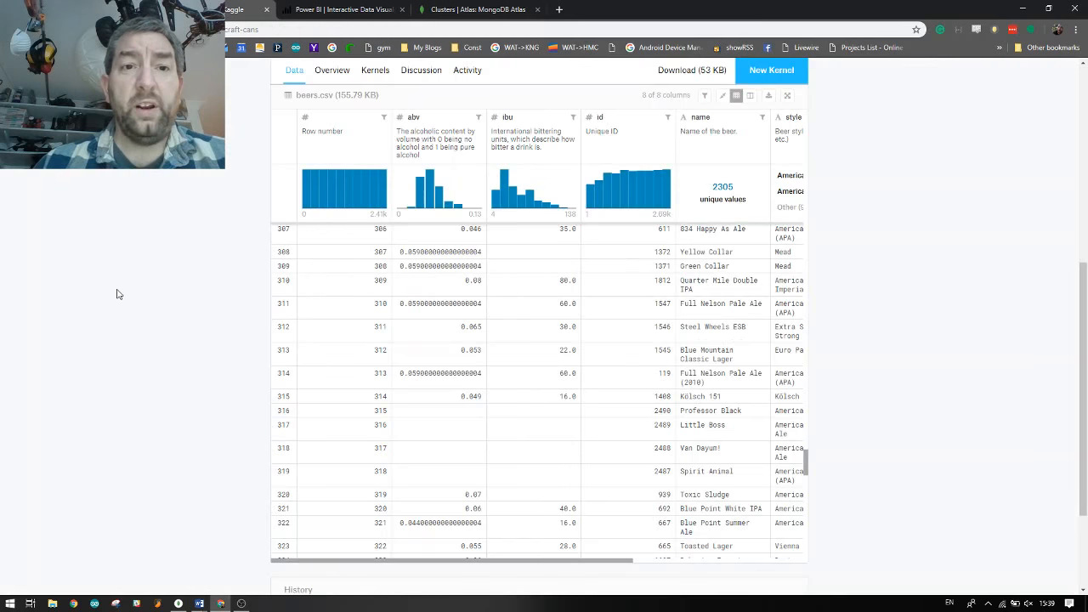
scroll(117, 291, up, 5)
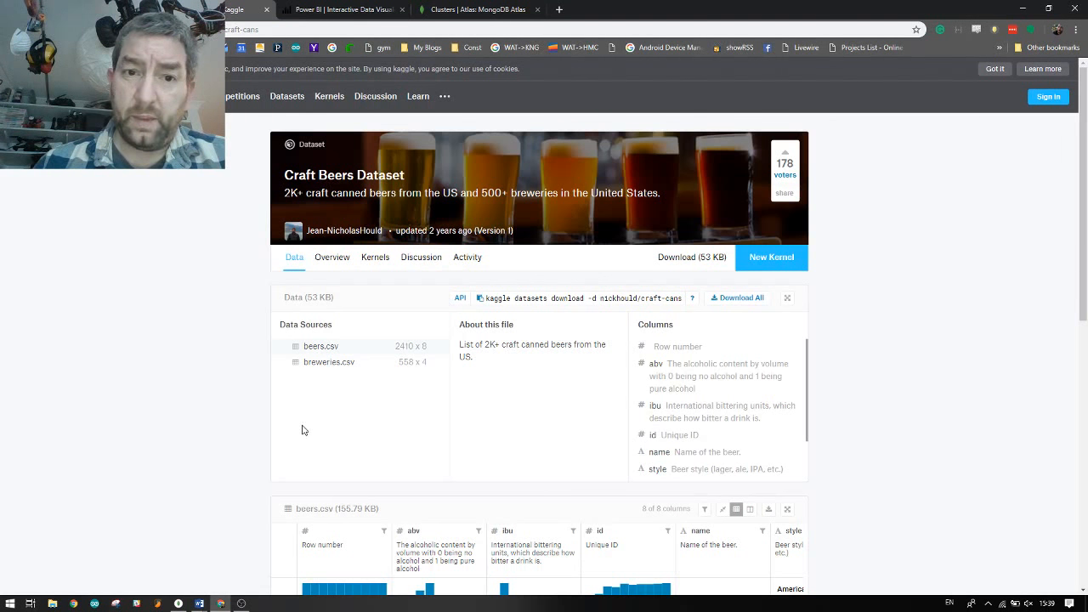
scroll(279, 428, down, 2)
scroll(277, 428, down, 2)
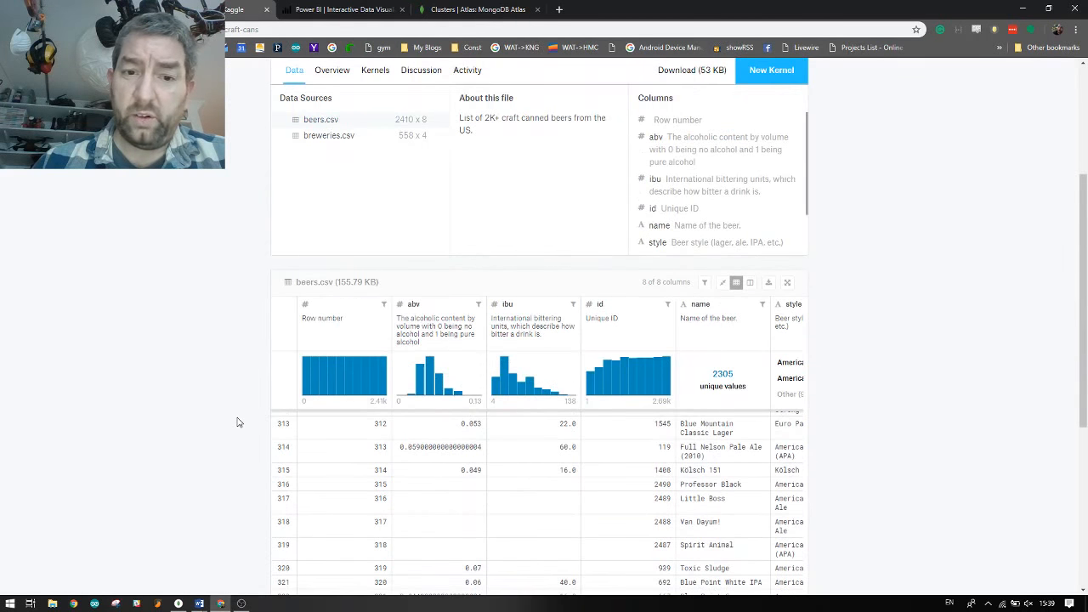
scroll(238, 422, down, 3)
scroll(218, 427, up, 5)
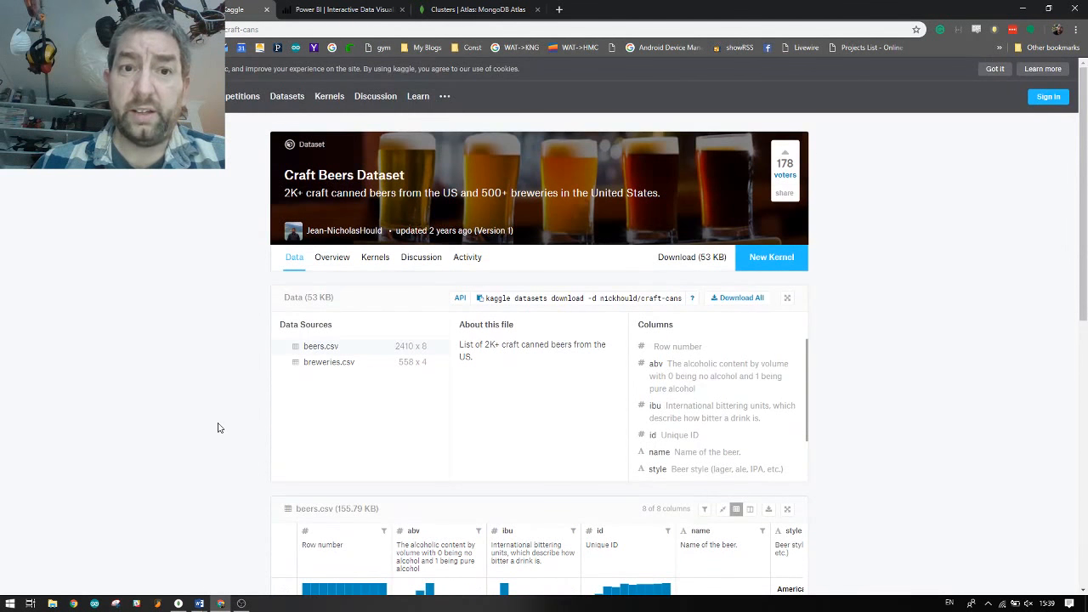
Show the Azure-PowerBI-Test cluster's collections so the test.AmericanCraftBeer documents are listed
click(477, 11)
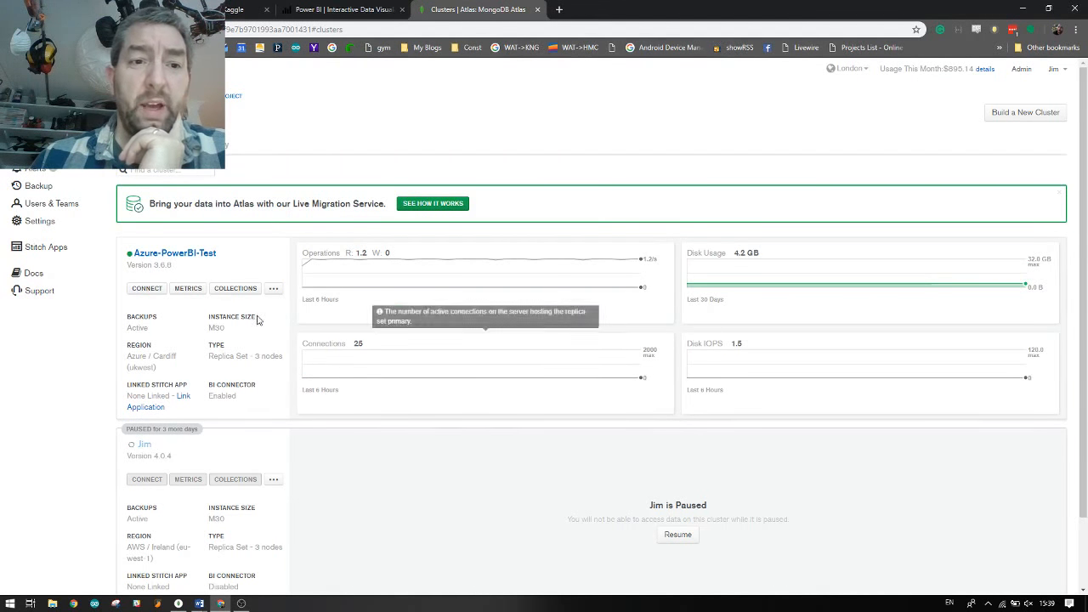
click(201, 260)
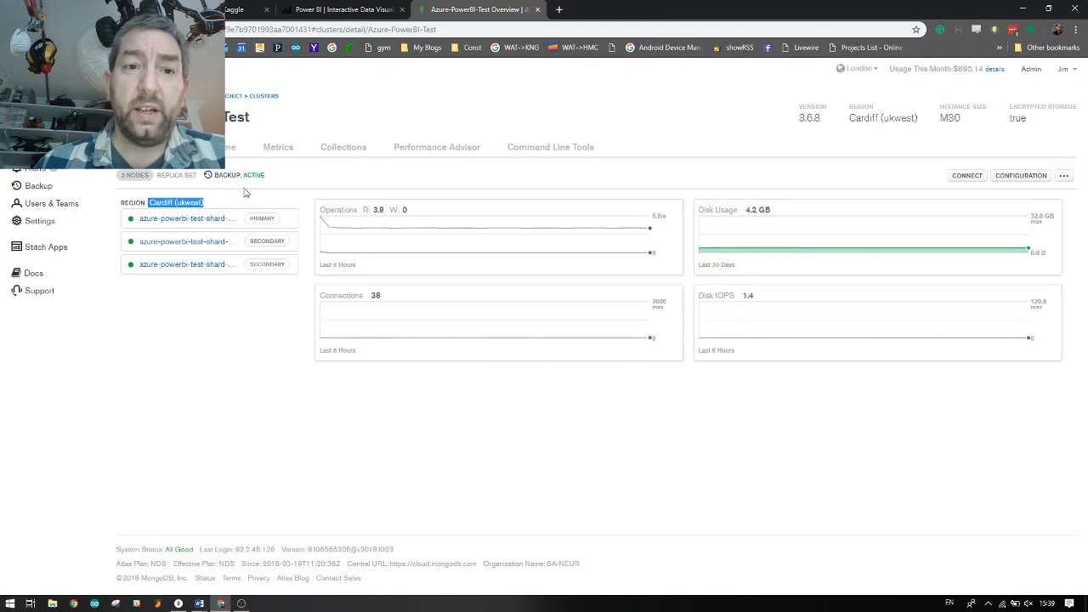
click(327, 153)
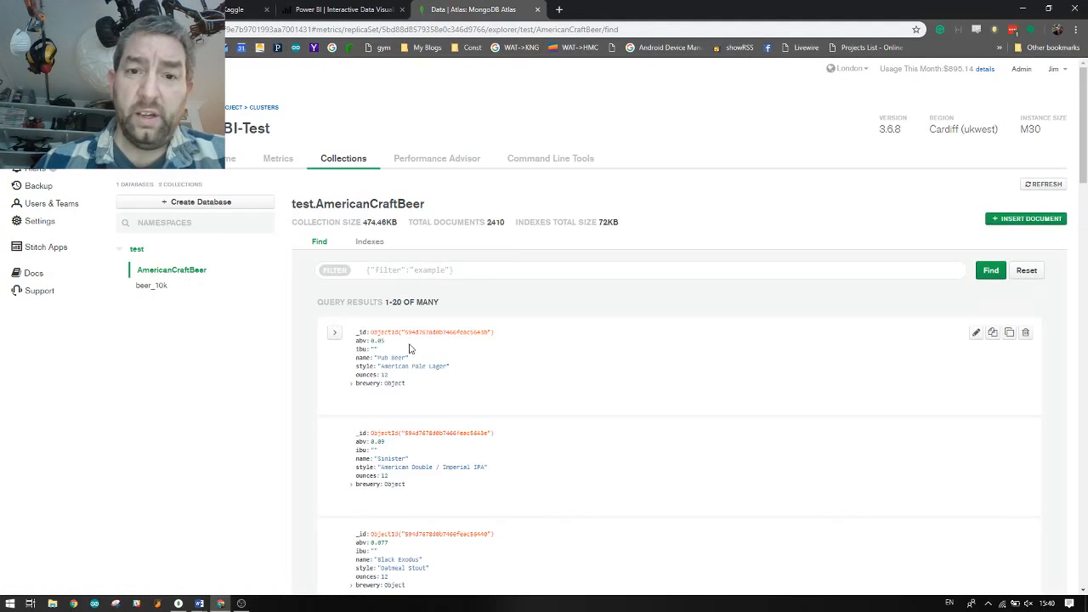
Highlight the 2410 document count and expand the Foreman beer's brewery details
drag(487, 221, 506, 223)
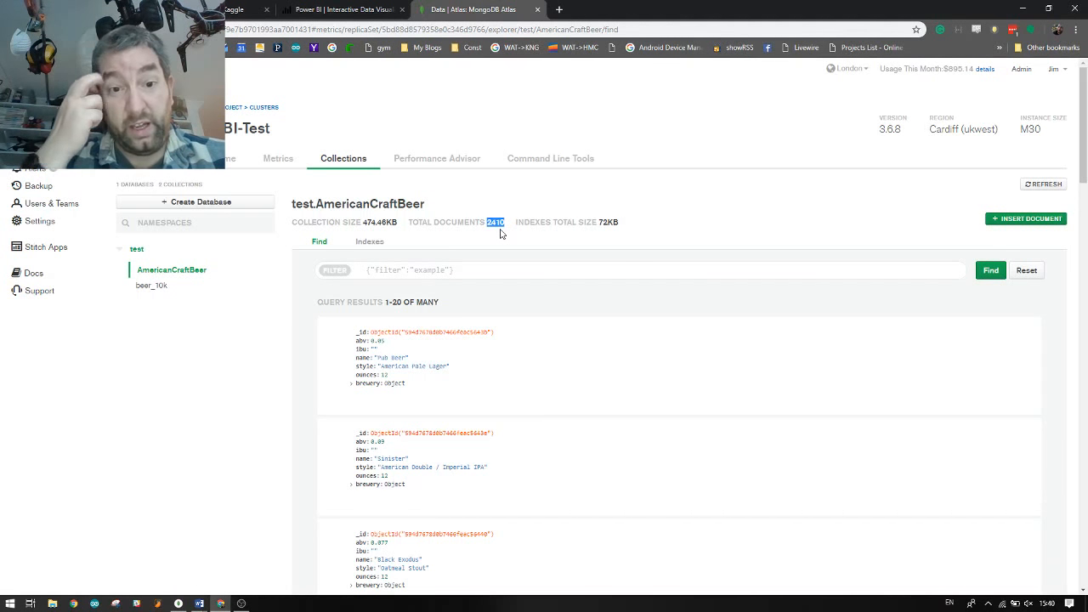
scroll(543, 369, down, 4)
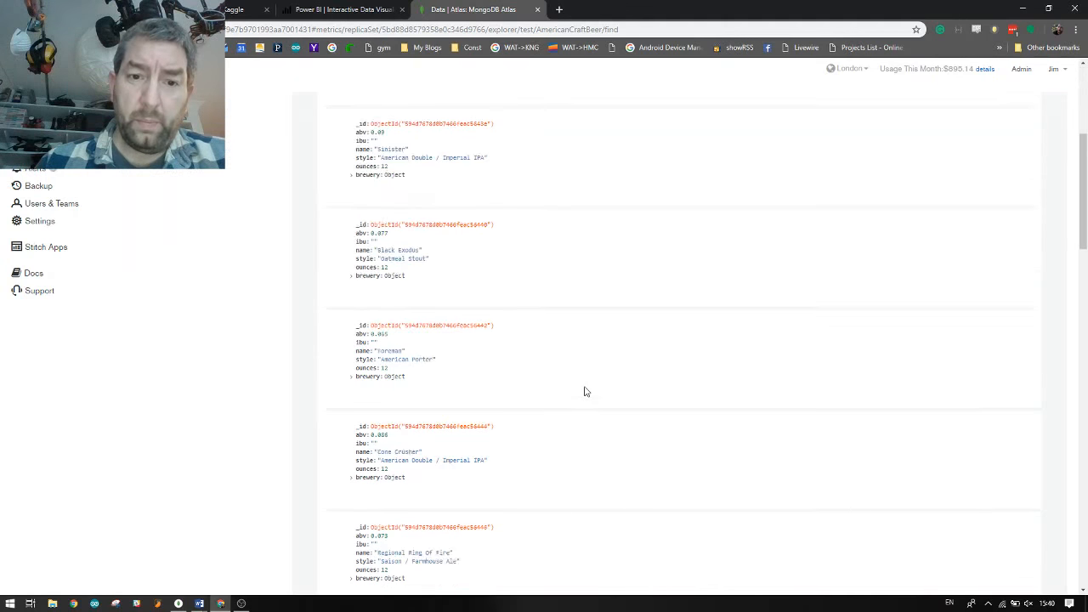
click(351, 347)
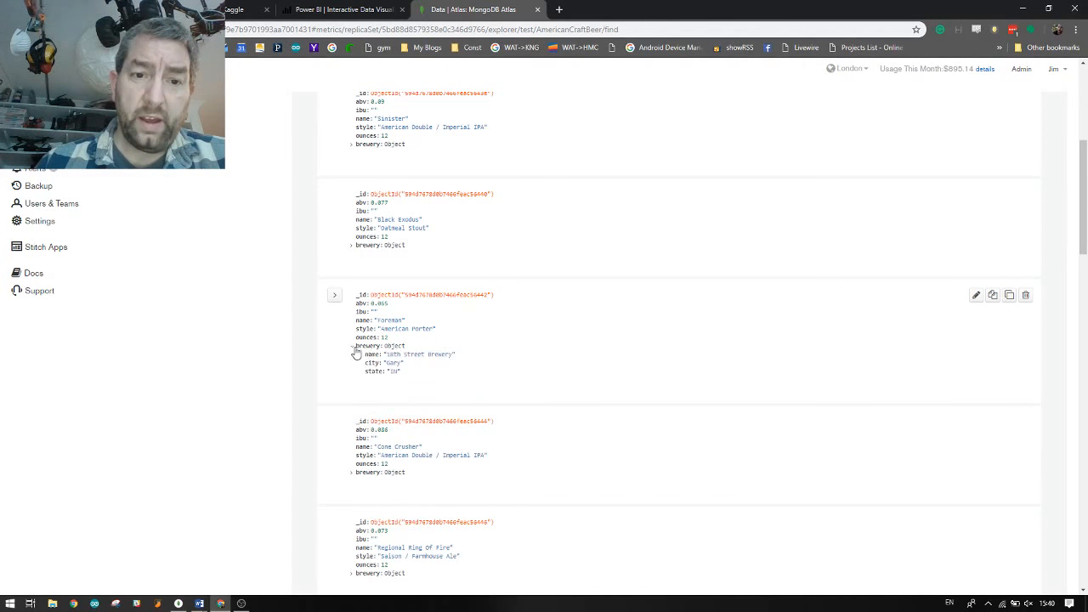
scroll(512, 355, down, 3)
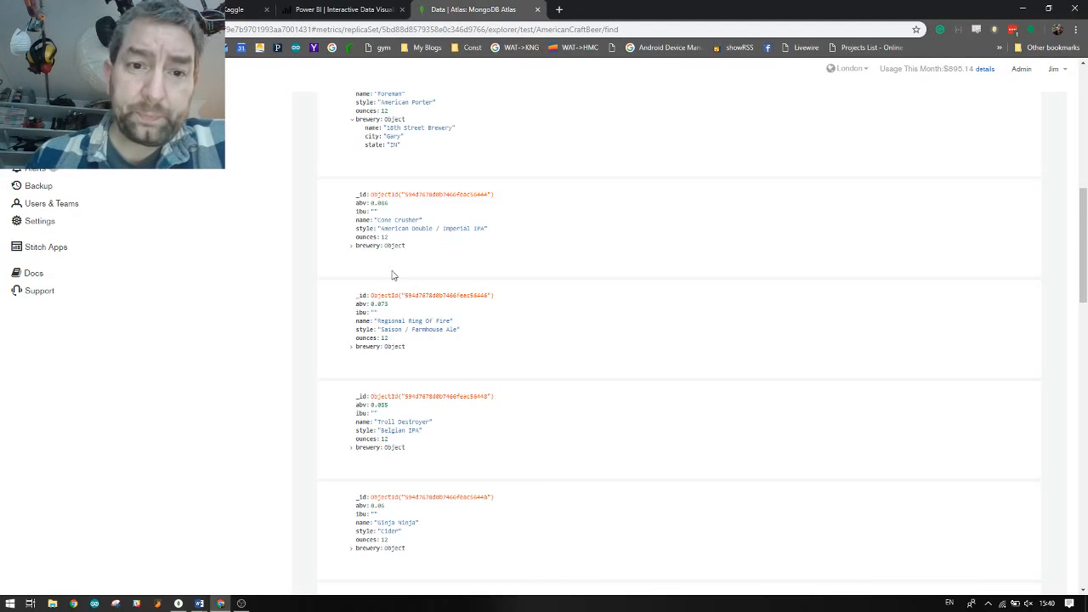
Expand and edit the Cone Crusher beer's brewery fields, then switch to the Power BI website
click(352, 245)
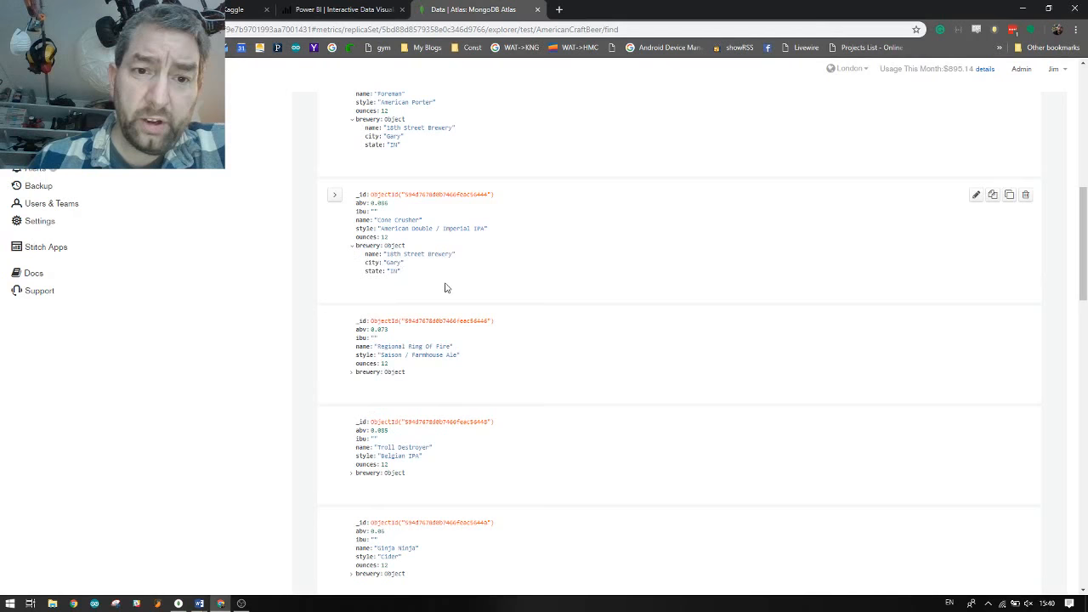
double_click(395, 271)
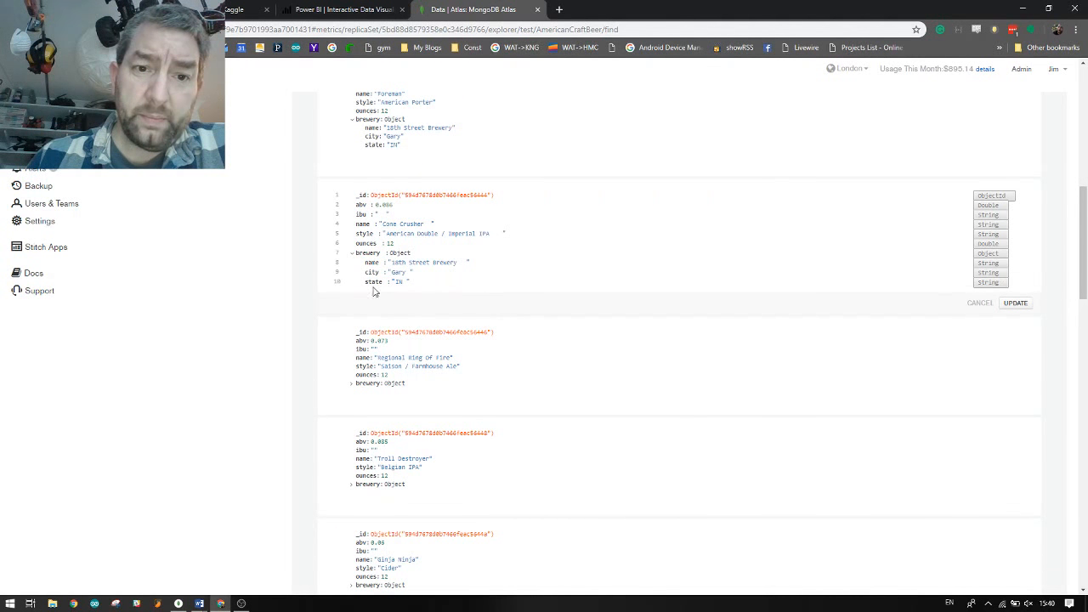
scroll(449, 296, up, 10)
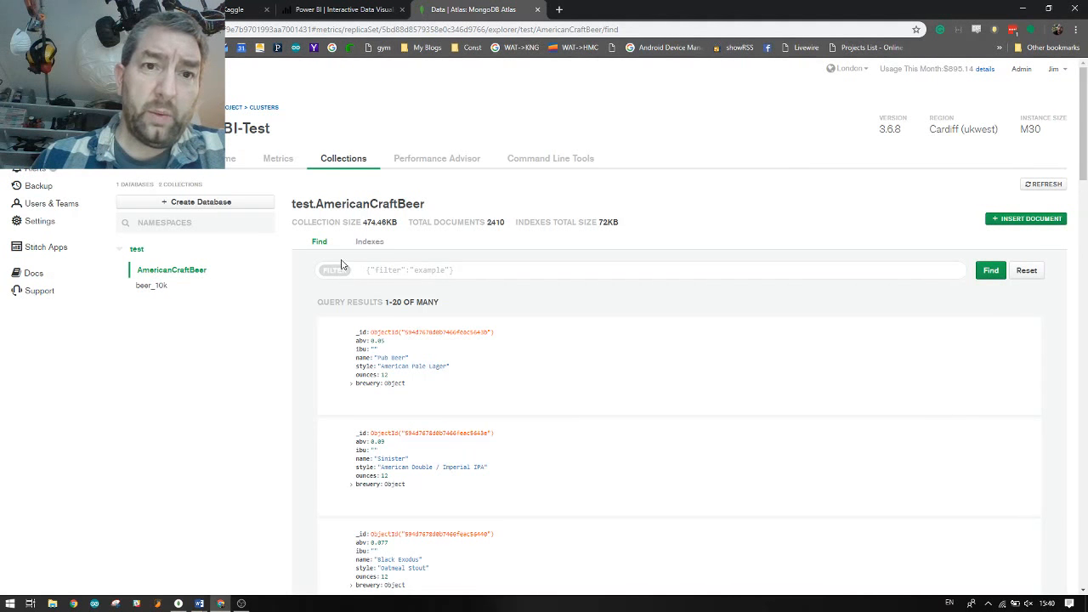
click(336, 10)
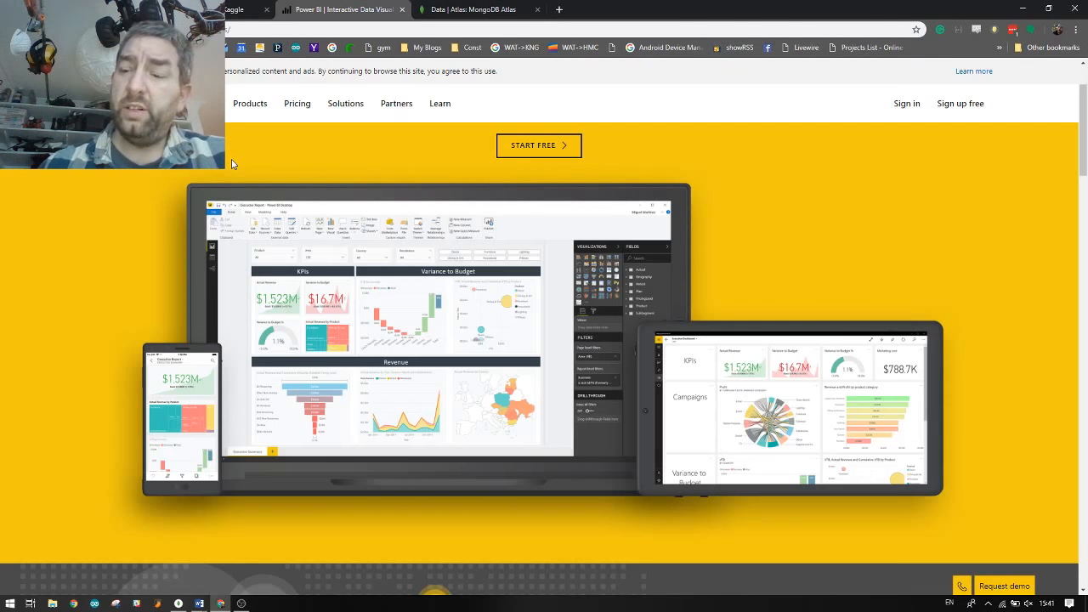
Read the MongoDB ODBC driver blog post down to the Setup Wizard and ODBC Administrator screenshots
click(77, 9)
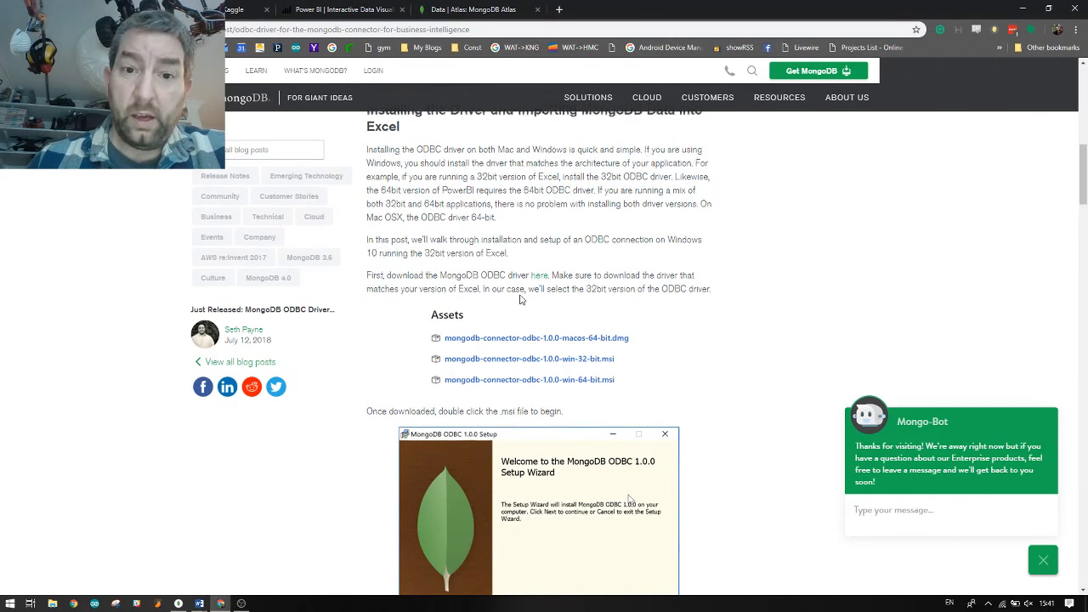
scroll(524, 326, up, 10)
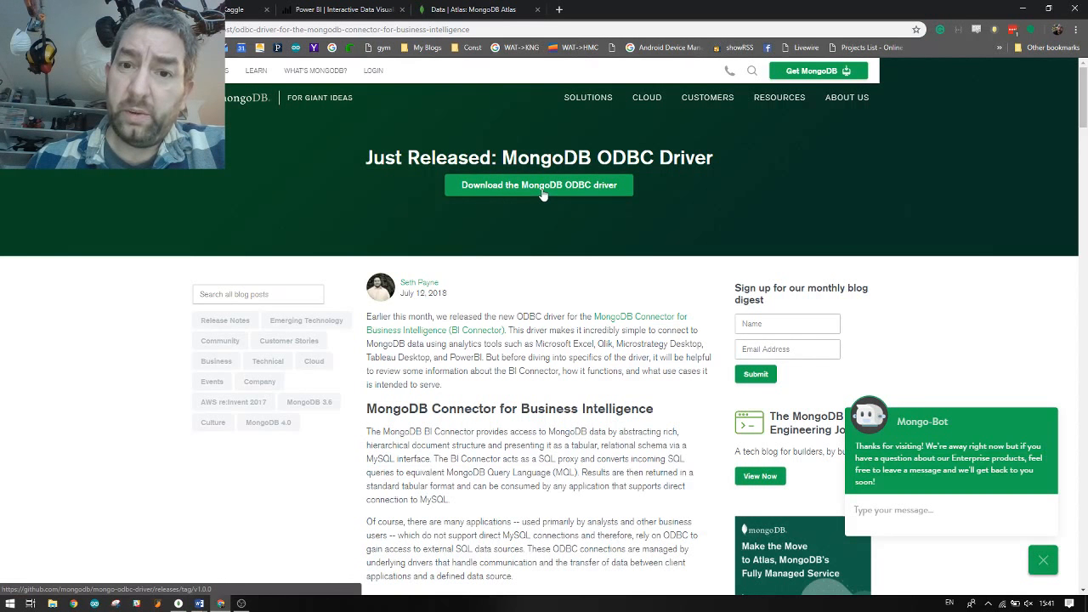
scroll(539, 246, down, 4)
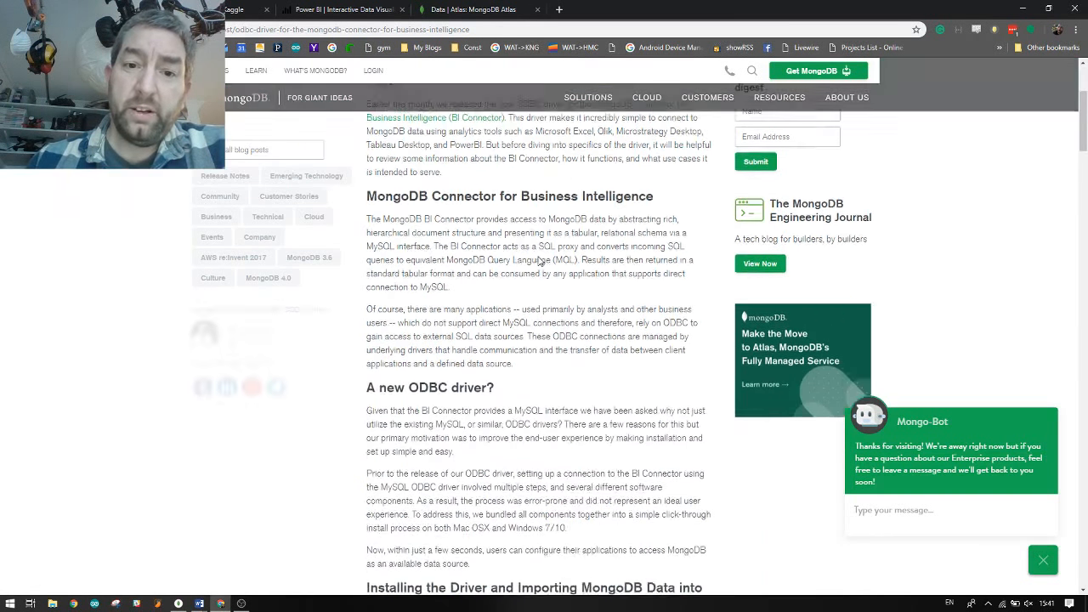
scroll(539, 261, down, 4)
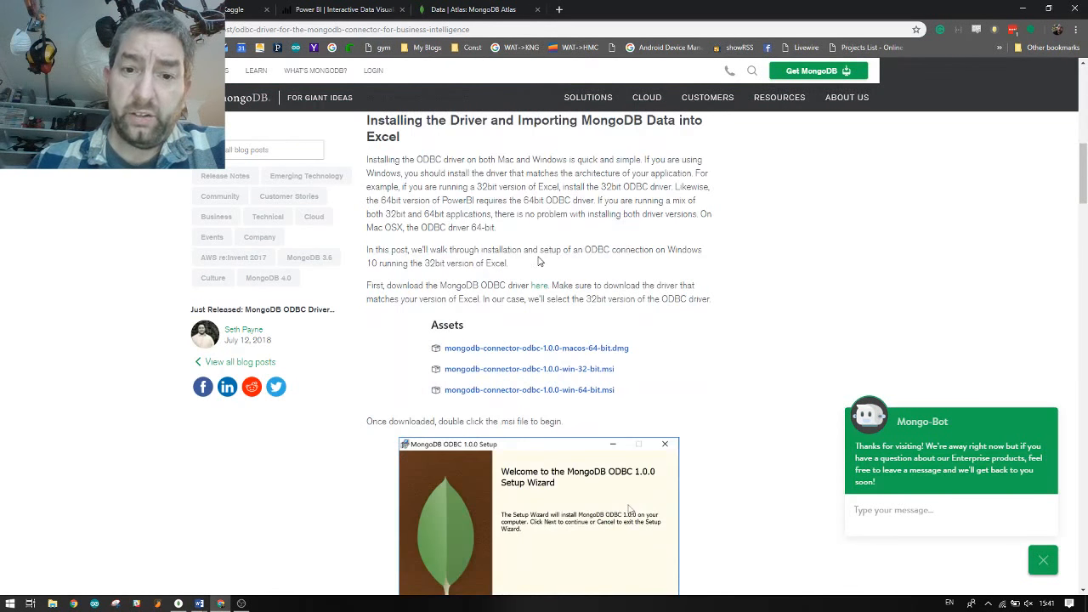
scroll(539, 261, down, 1)
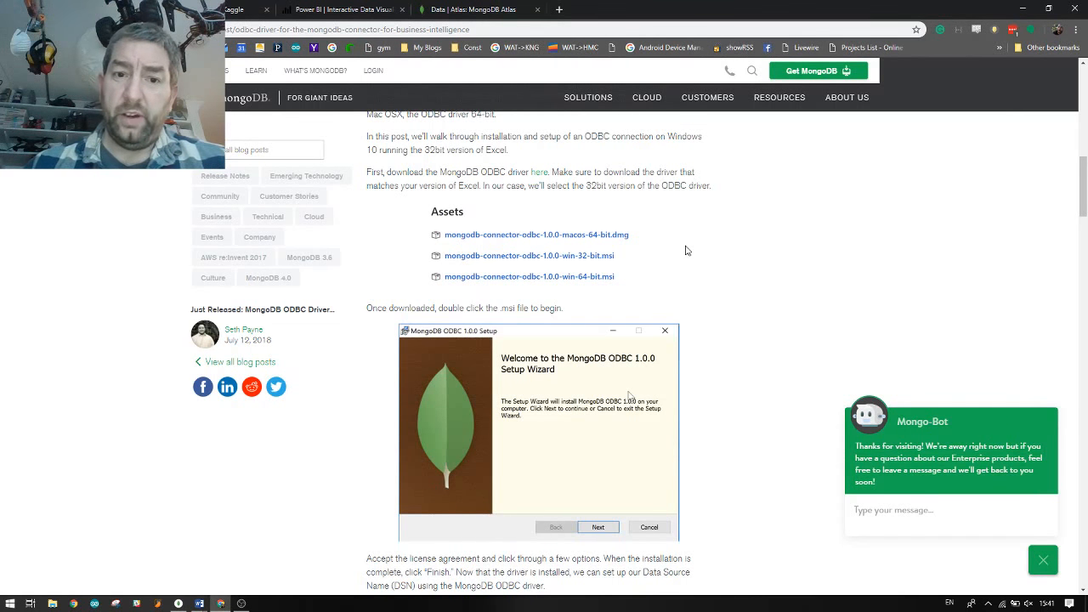
scroll(718, 280, down, 3)
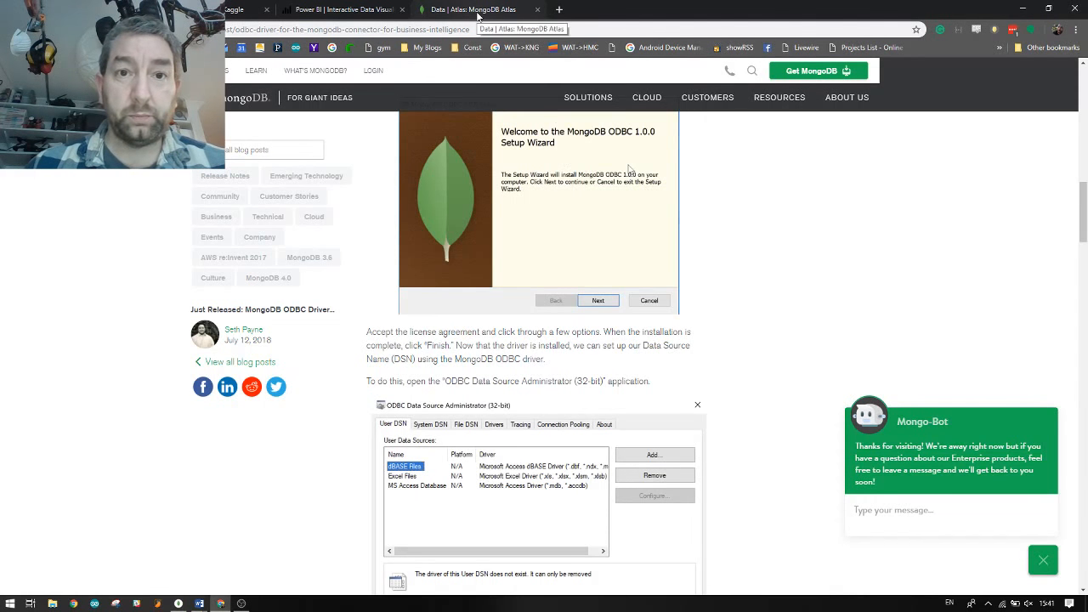
Launch ODBC Data Sources (64-bit) from the Start menu and move the dialog aside
key(super)
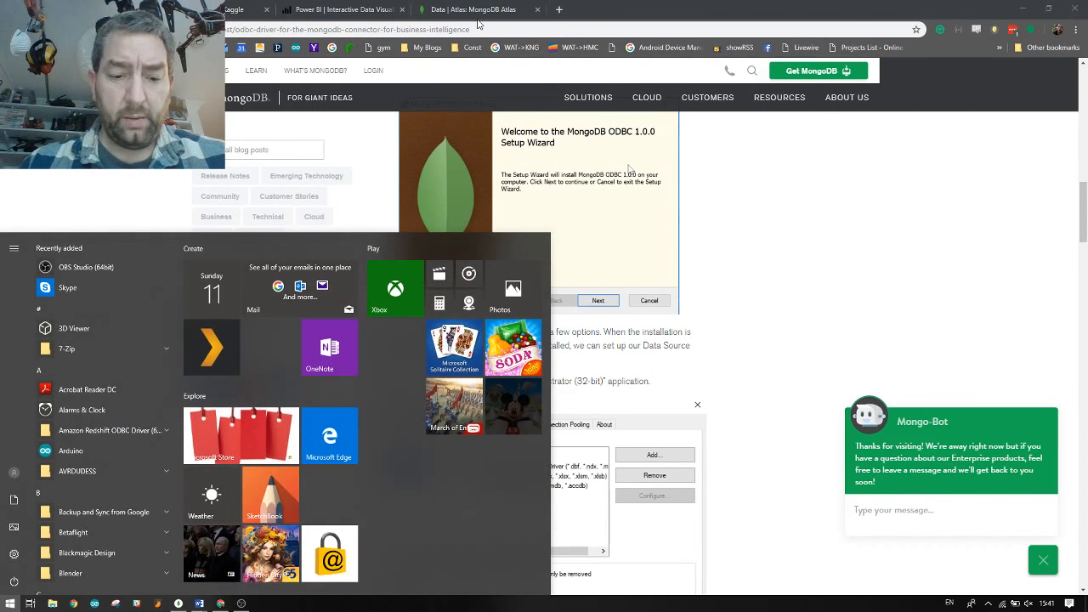
text(dat)
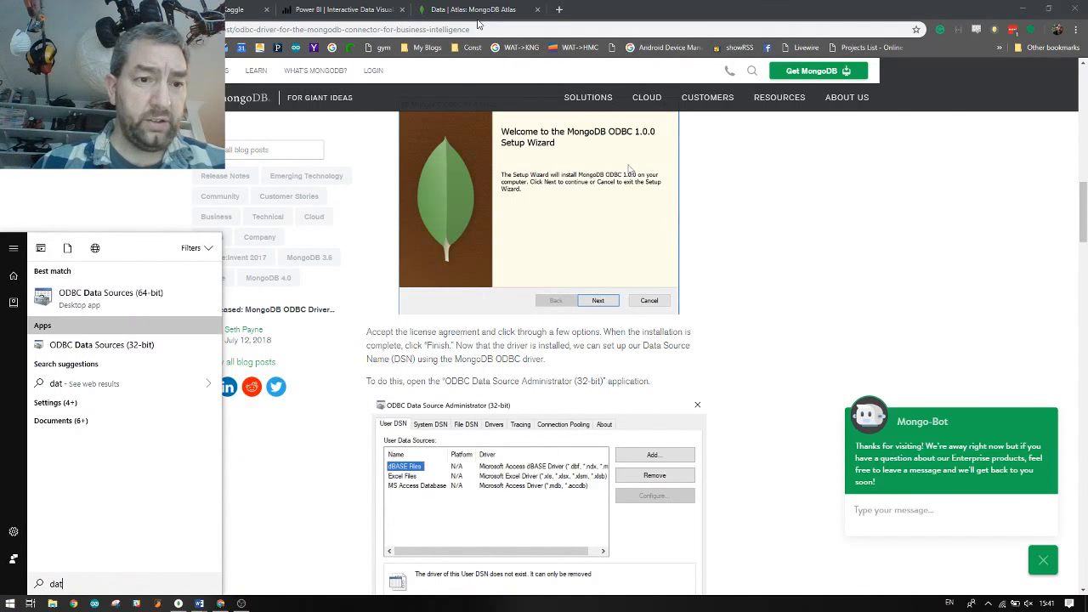
key(Up)
key(Return)
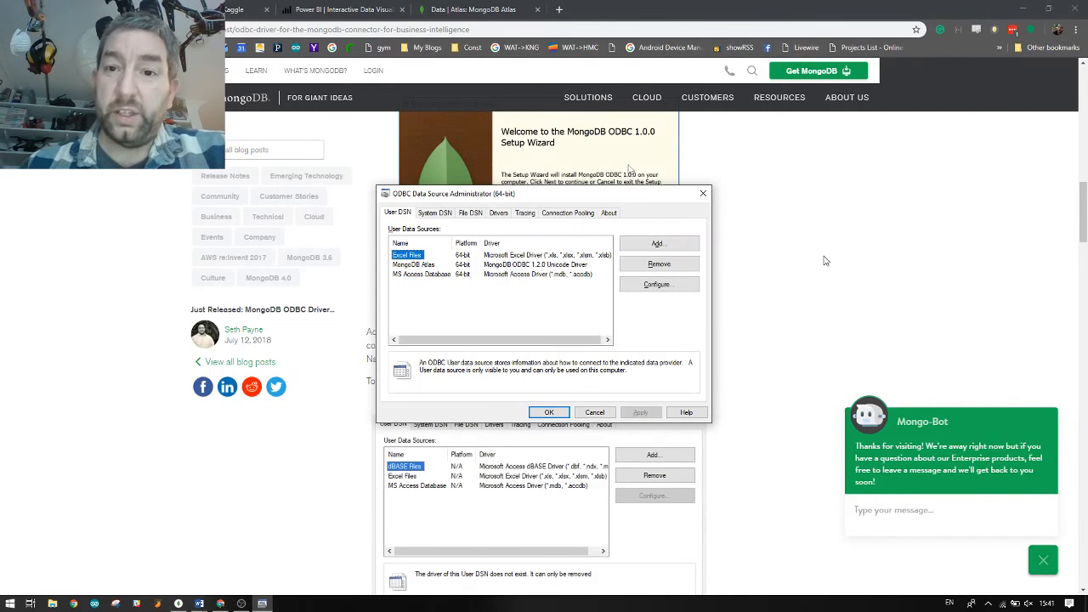
scroll(824, 259, up, 4)
drag(526, 202, 603, 174)
Remove the existing MongoDB Atlas data source
click(430, 265)
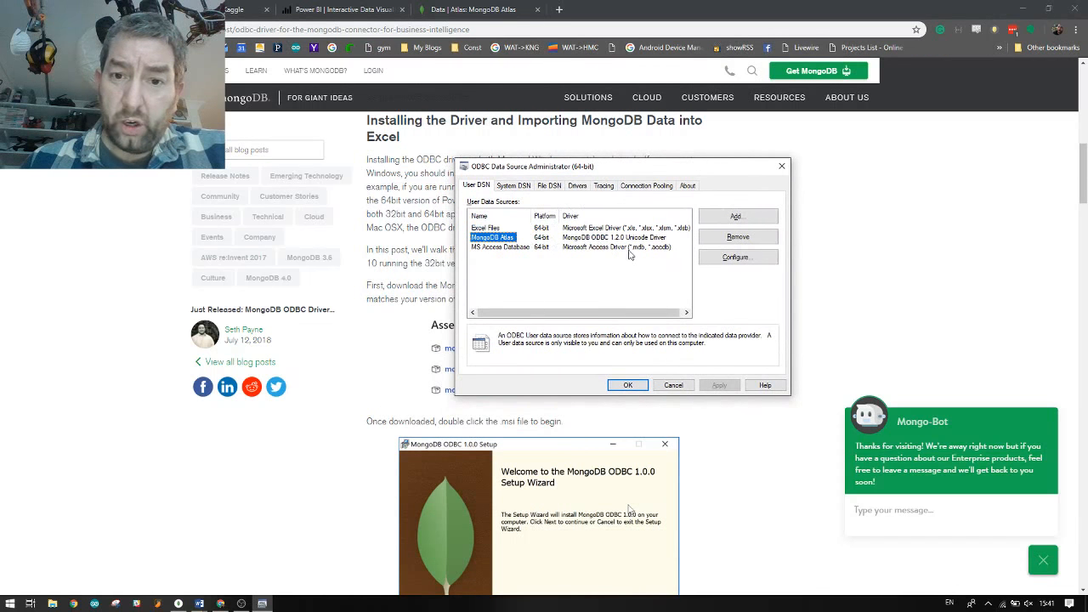
click(718, 237)
click(598, 342)
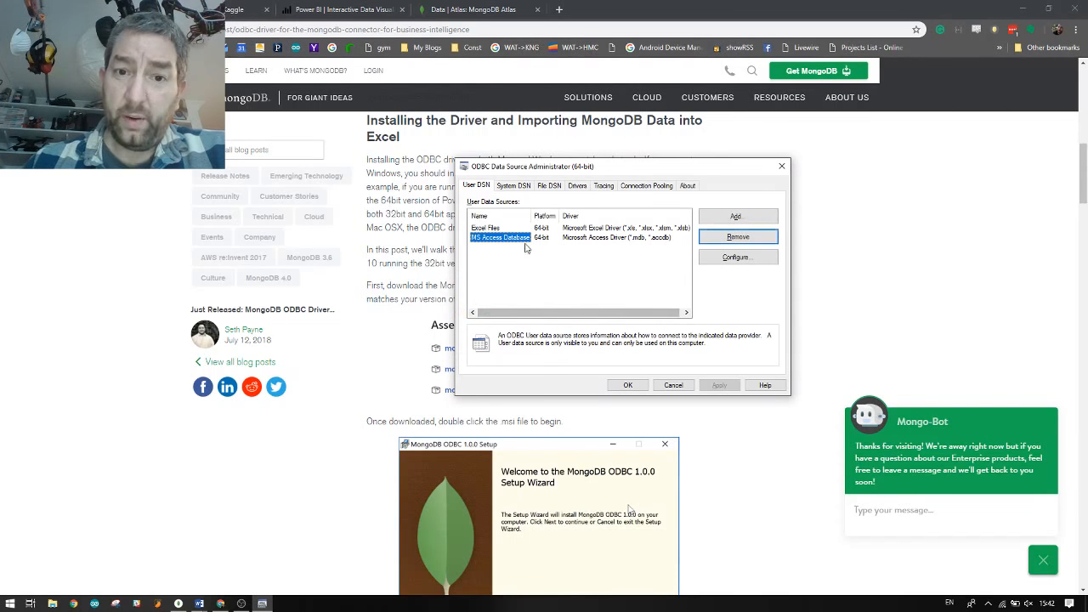
click(536, 270)
Add a new user data source using the MongoDB ODBC 1.2.0 ANSI Driver
click(732, 217)
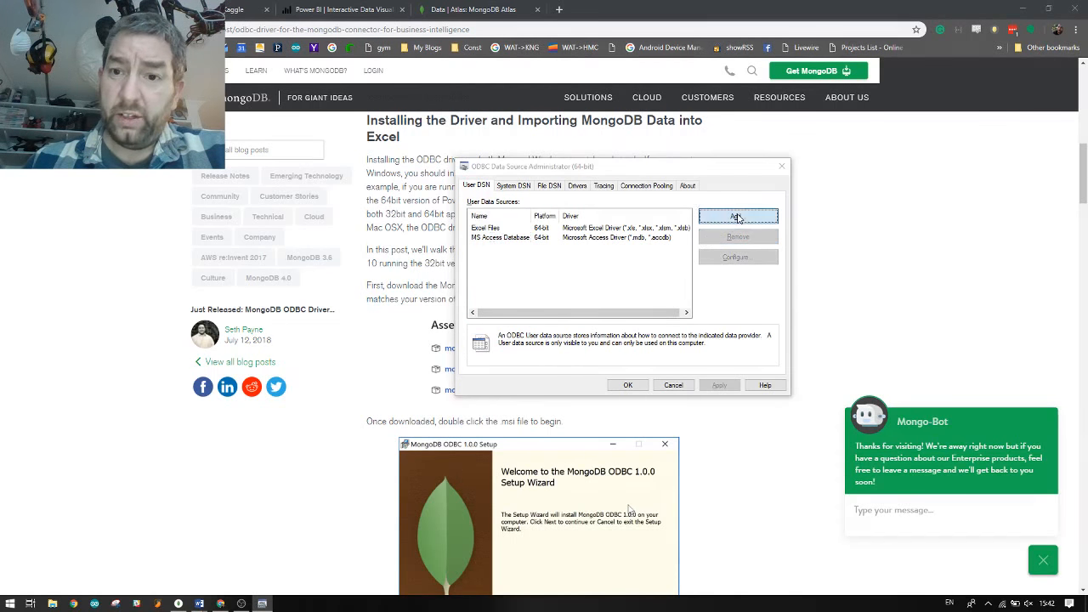
drag(736, 255, 737, 266)
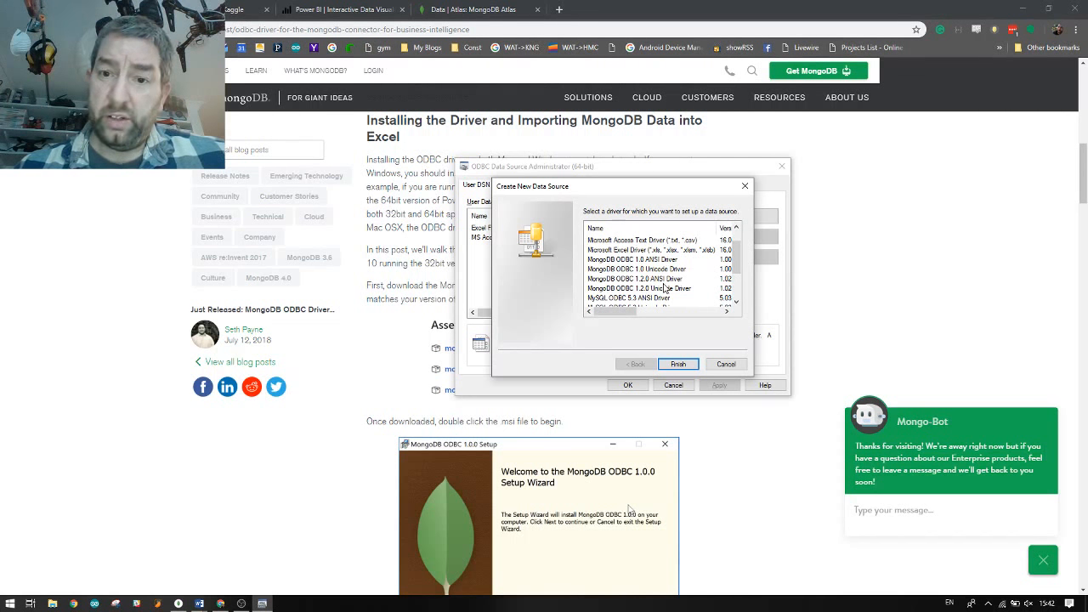
mouse_move(625, 311)
mouse_down()
mouse_move(644, 311)
mouse_move(632, 311)
mouse_up()
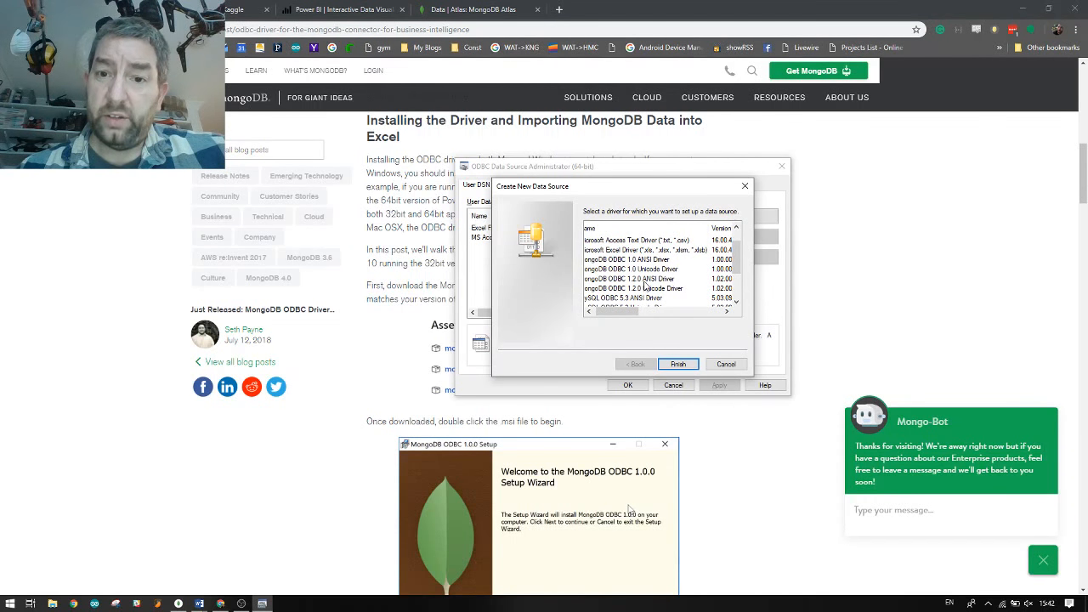
click(650, 280)
click(678, 364)
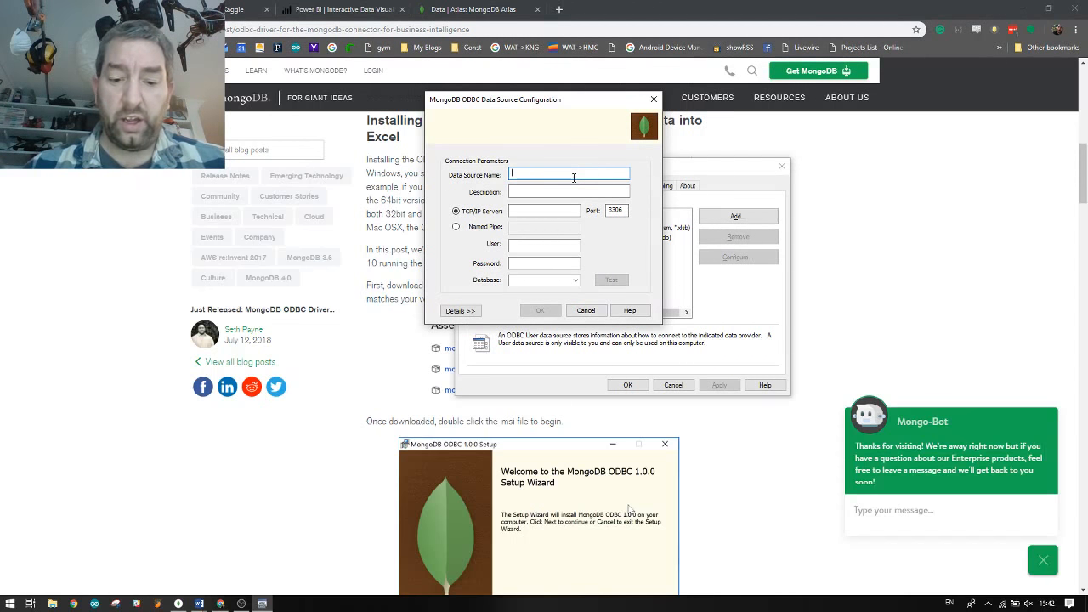
Name the data source 'MongoDB Atlas' and return to the Atlas collections page
text(MongoDB A)
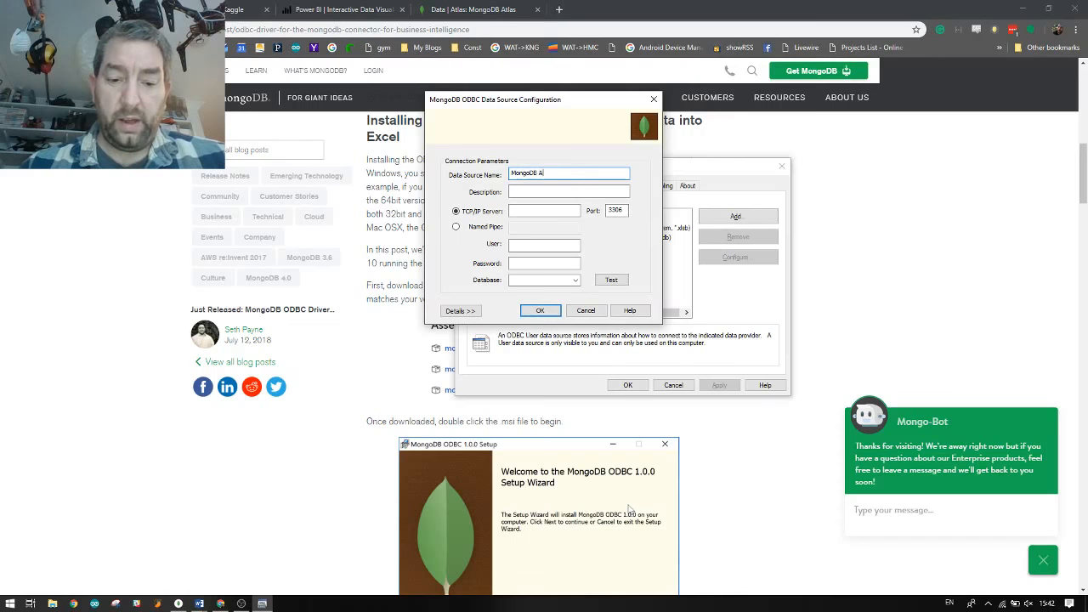
text(tlas)
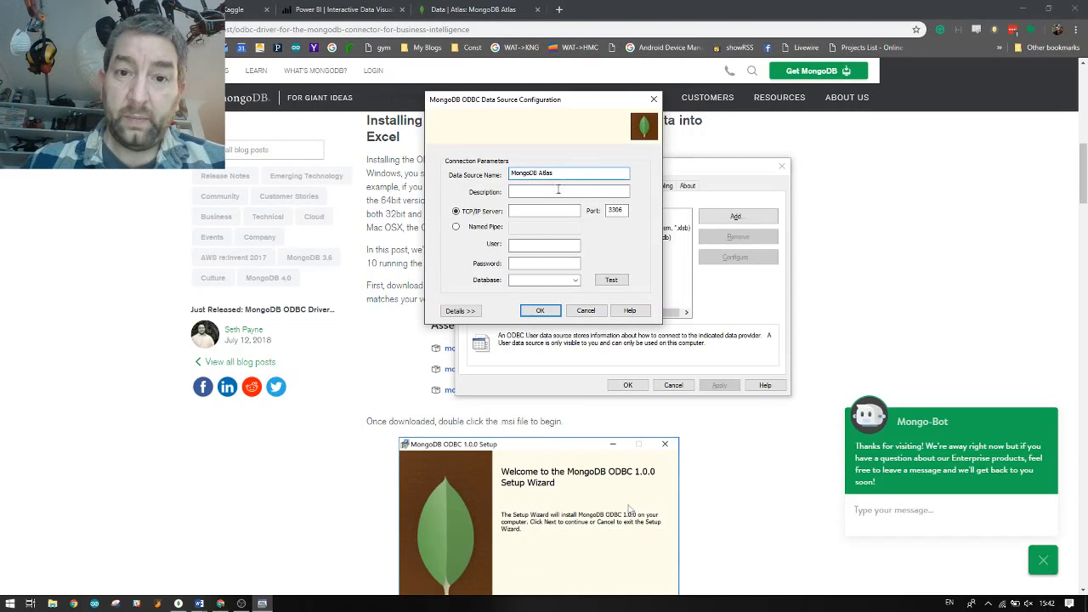
click(549, 211)
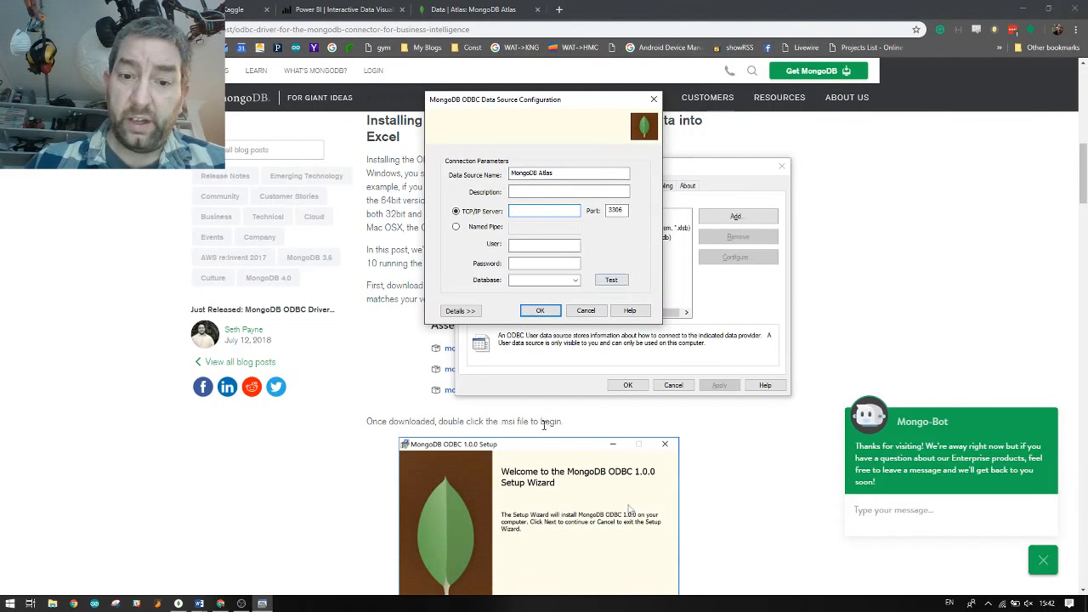
click(493, 10)
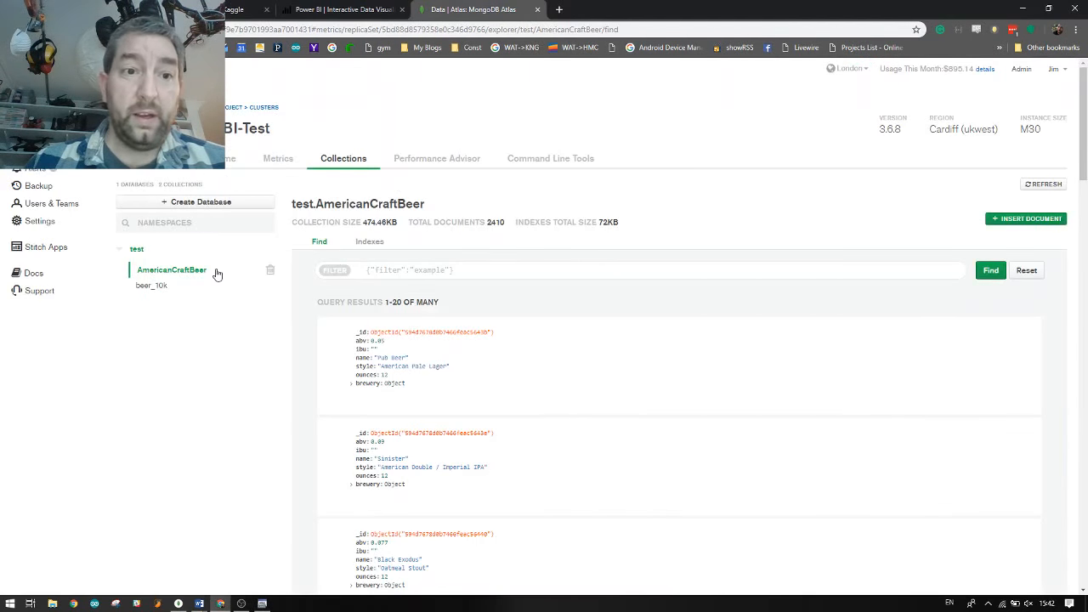
Open the Azure-PowerBI-Test cluster overview and glance at its connection options
click(161, 167)
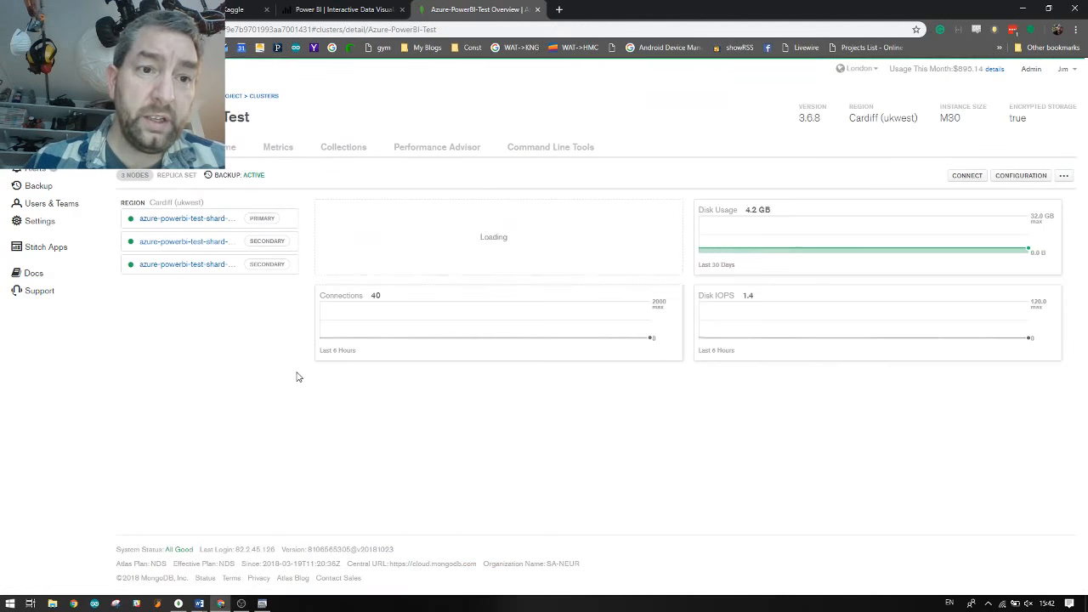
click(964, 176)
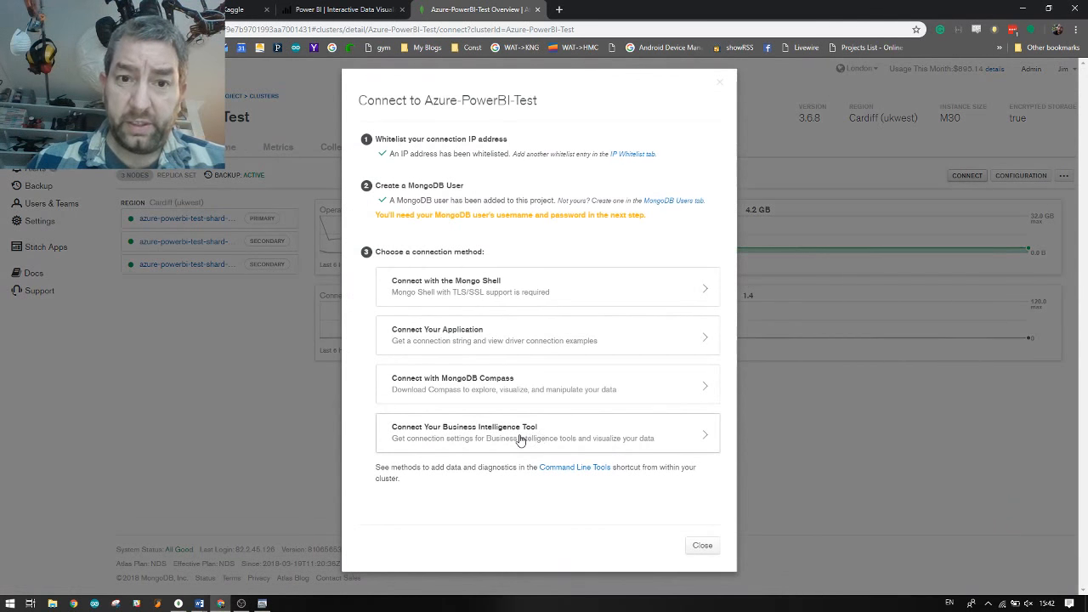
click(699, 544)
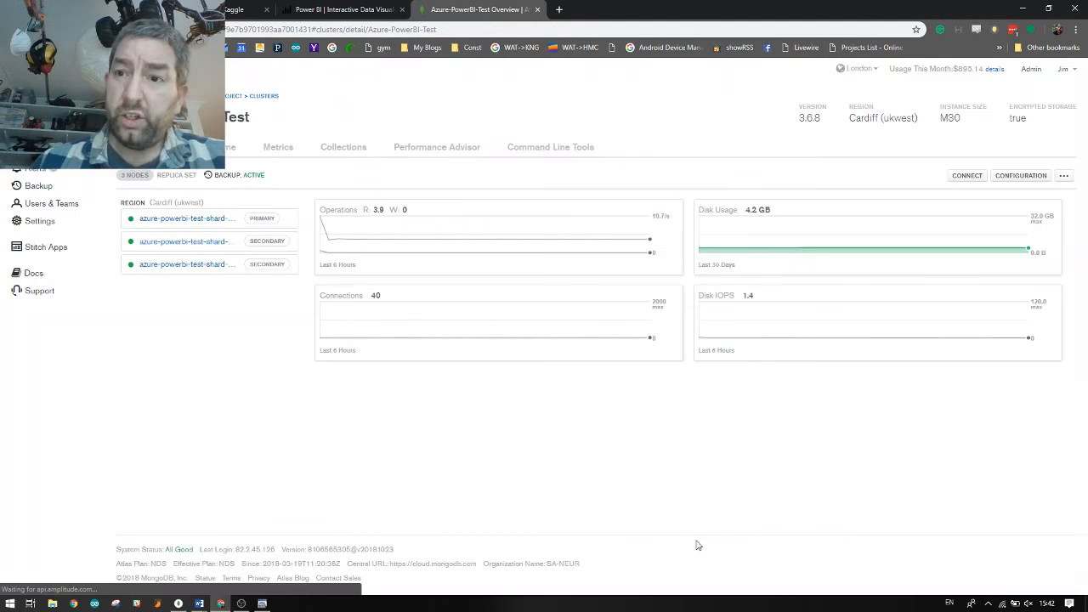
Check the BI Connector under Additional Settings in the cluster configuration, then return to the overview
click(1030, 175)
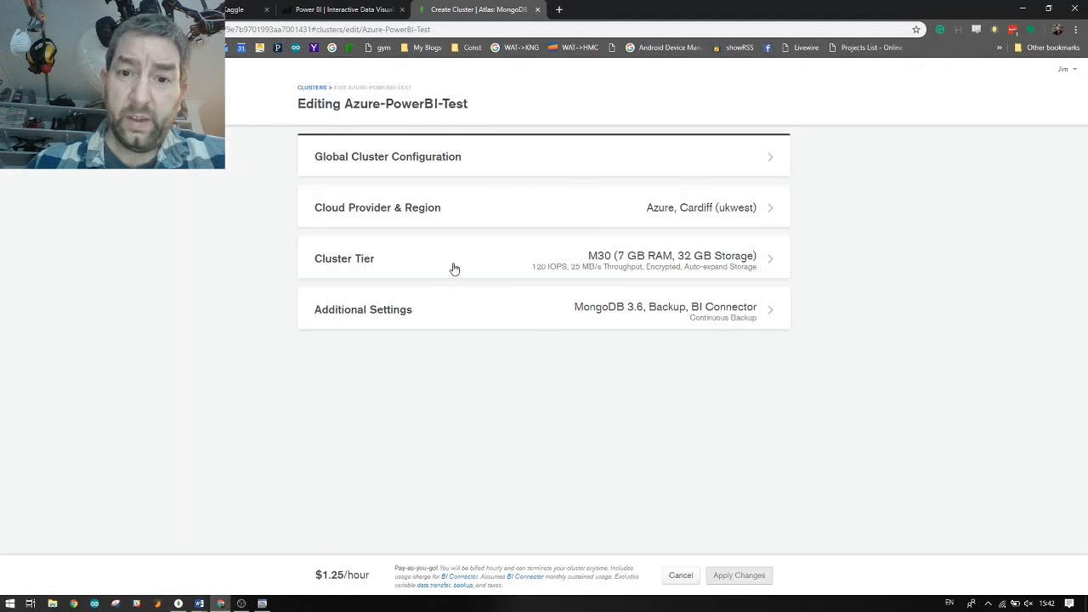
click(445, 311)
scroll(816, 357, down, 7)
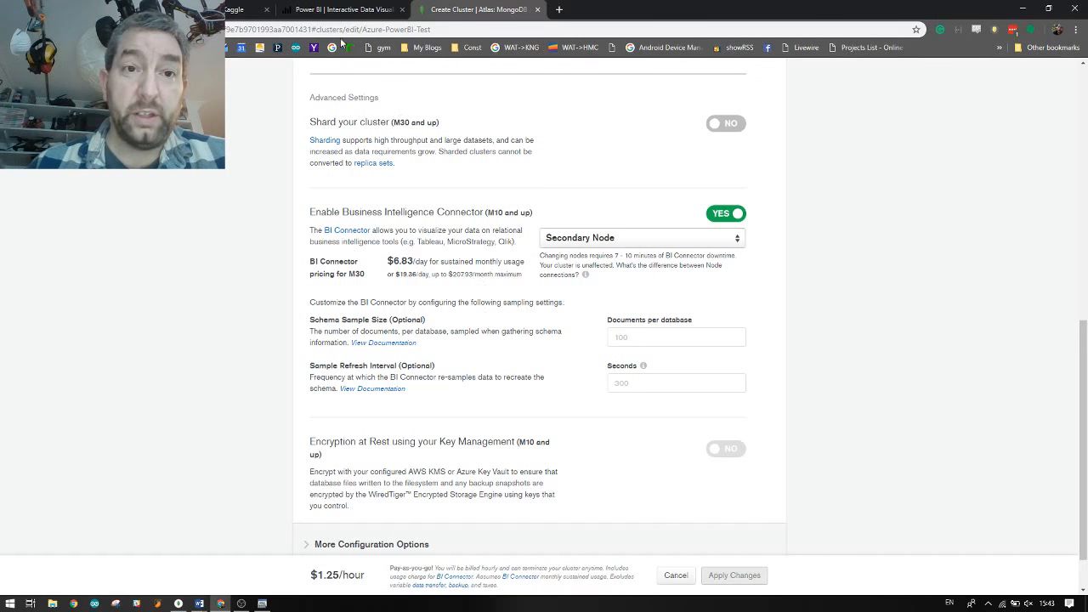
scroll(357, 140, up, 15)
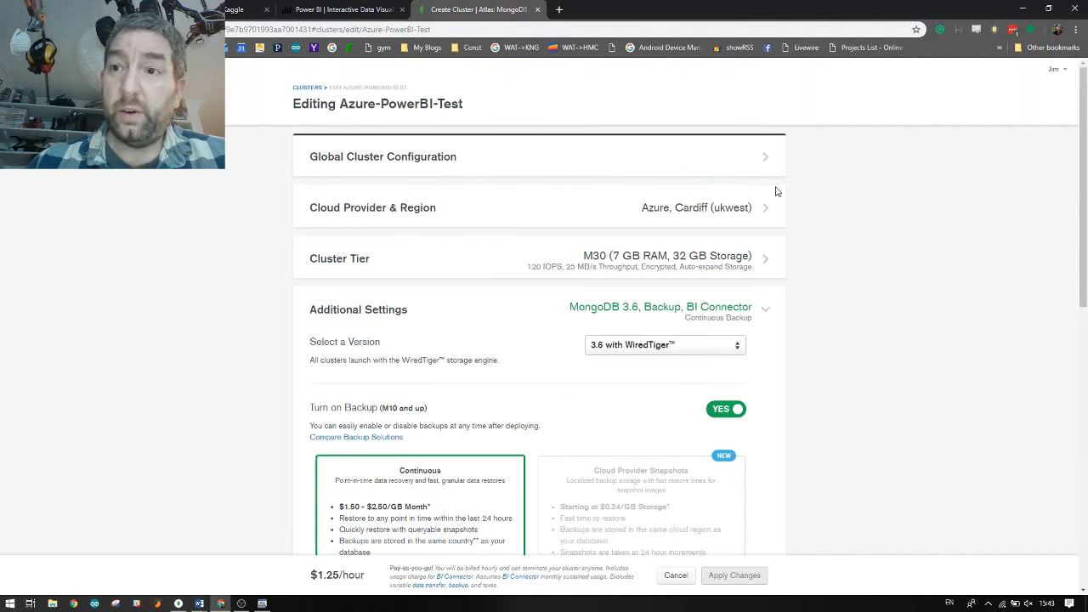
click(12, 30)
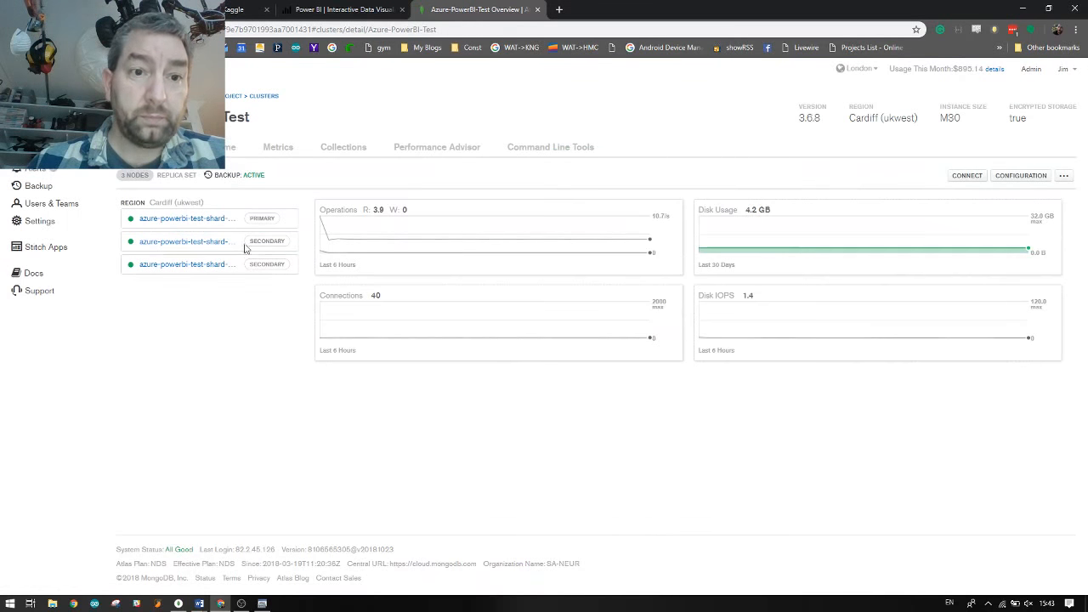
Copy the BI Connector hostname from the Connect Your Business Intelligence Tool panel and return to ODBC settings
click(965, 176)
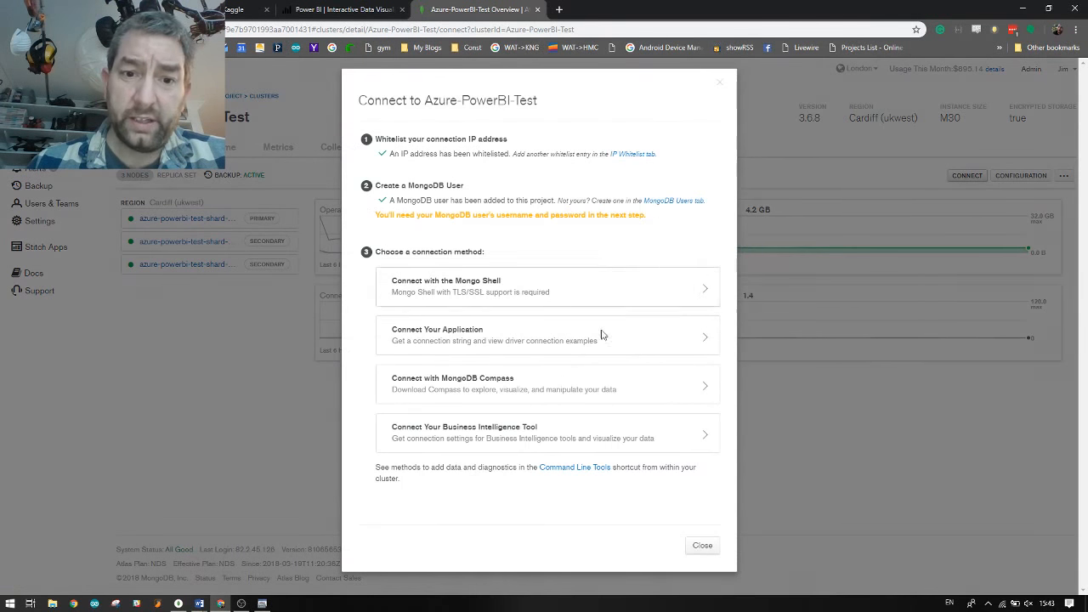
click(531, 437)
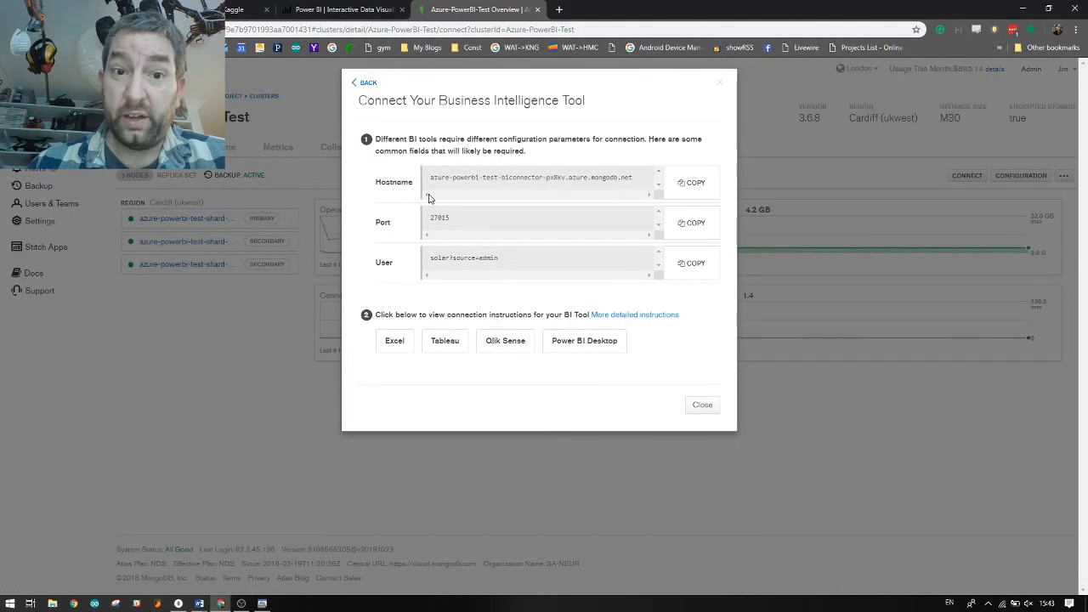
click(698, 188)
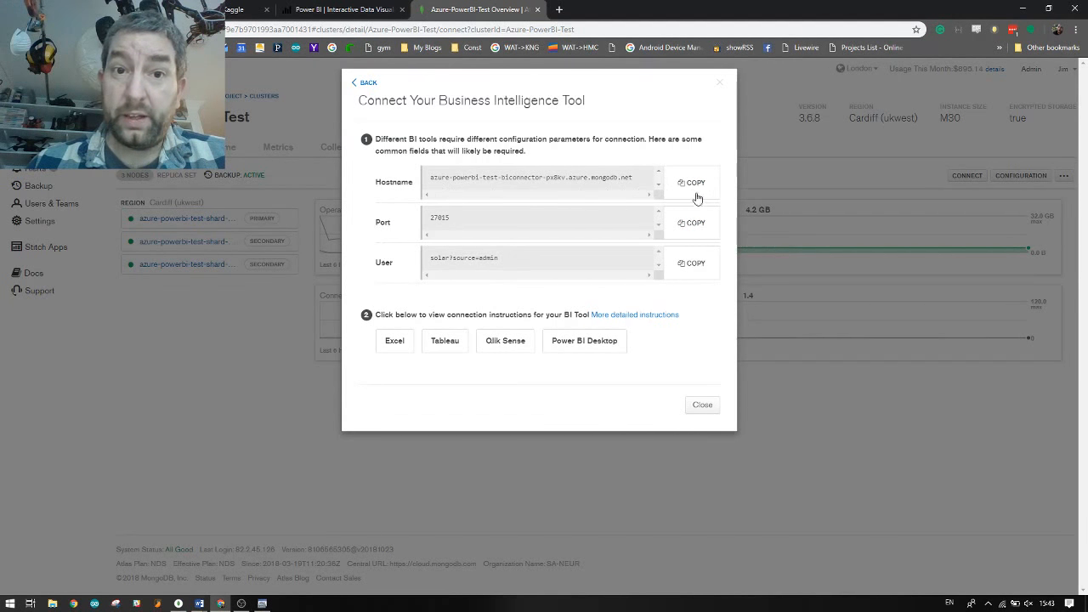
click(262, 604)
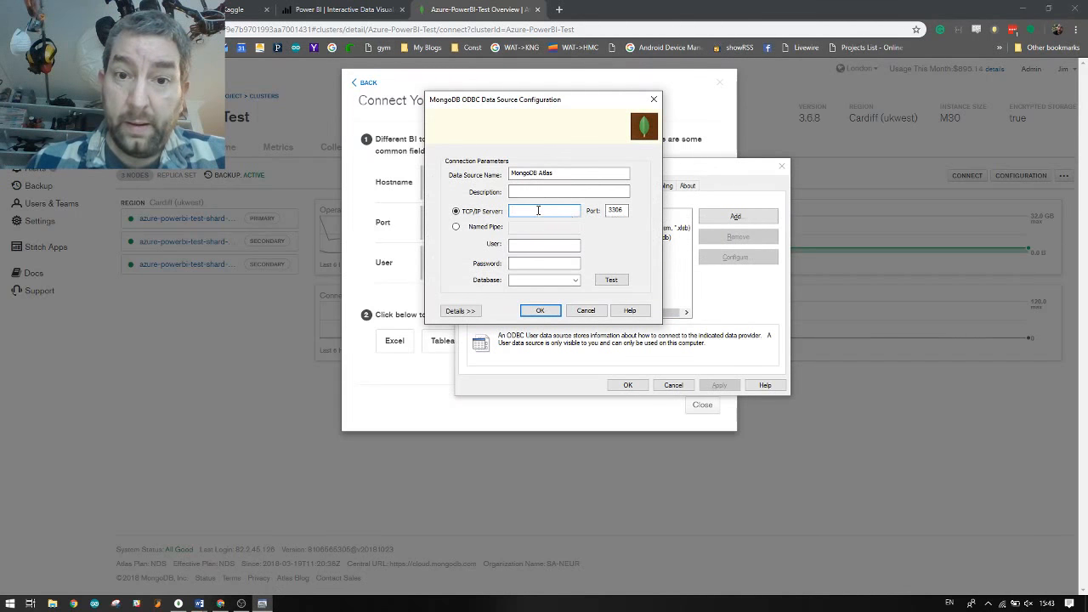
Paste the copied BI hostname as the TCP/IP Server and reposition the settings window
right_click(538, 211)
click(566, 262)
drag(545, 101, 601, 105)
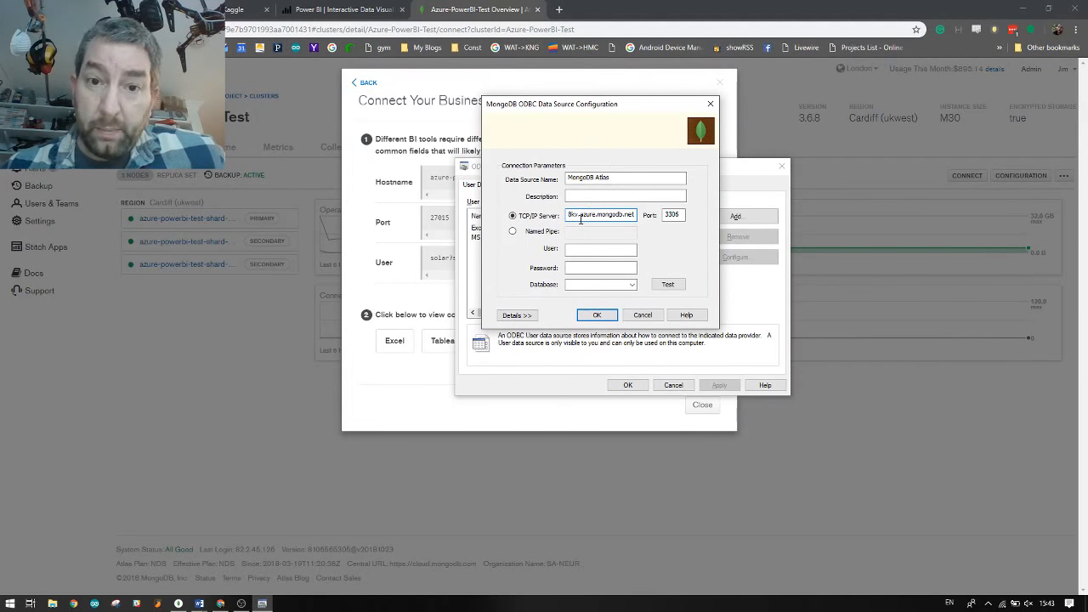
drag(595, 107, 830, 150)
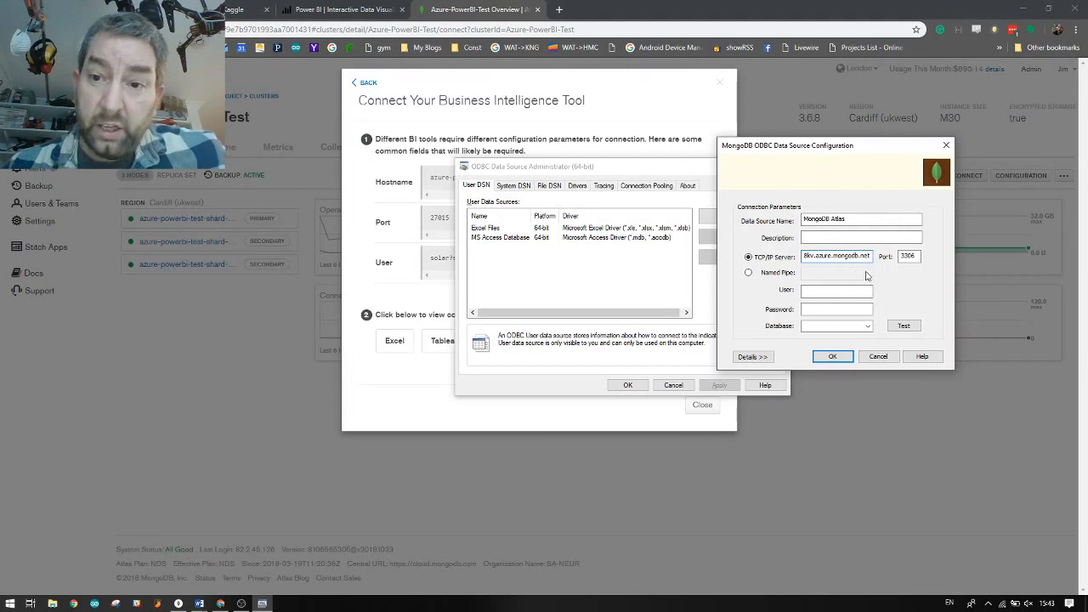
Set port 27015, enter the user name and password, and run a successful connection test
double_click(907, 256)
text(27015)
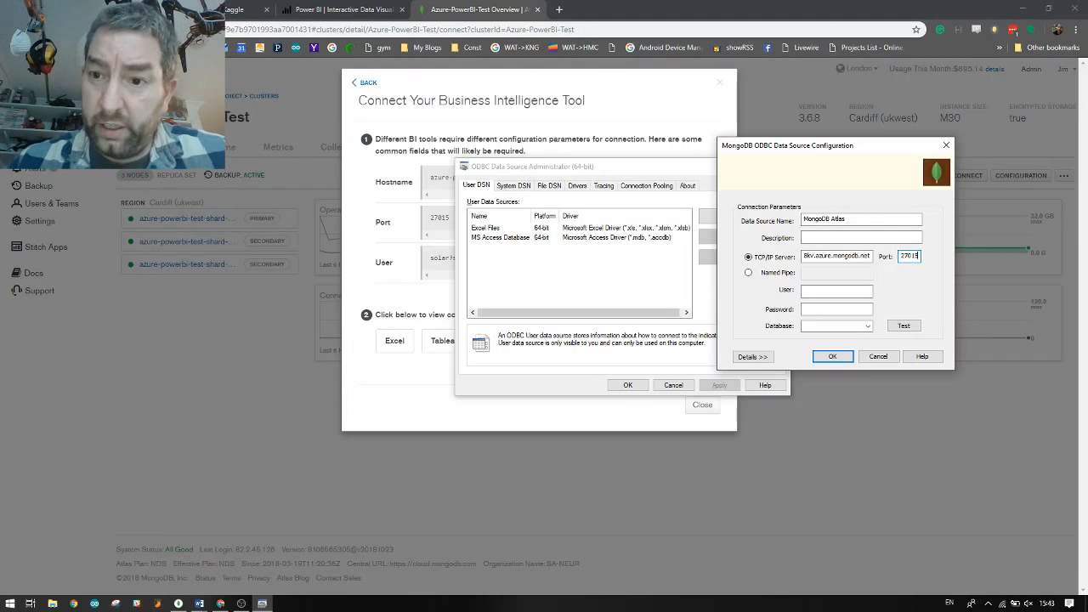
click(809, 293)
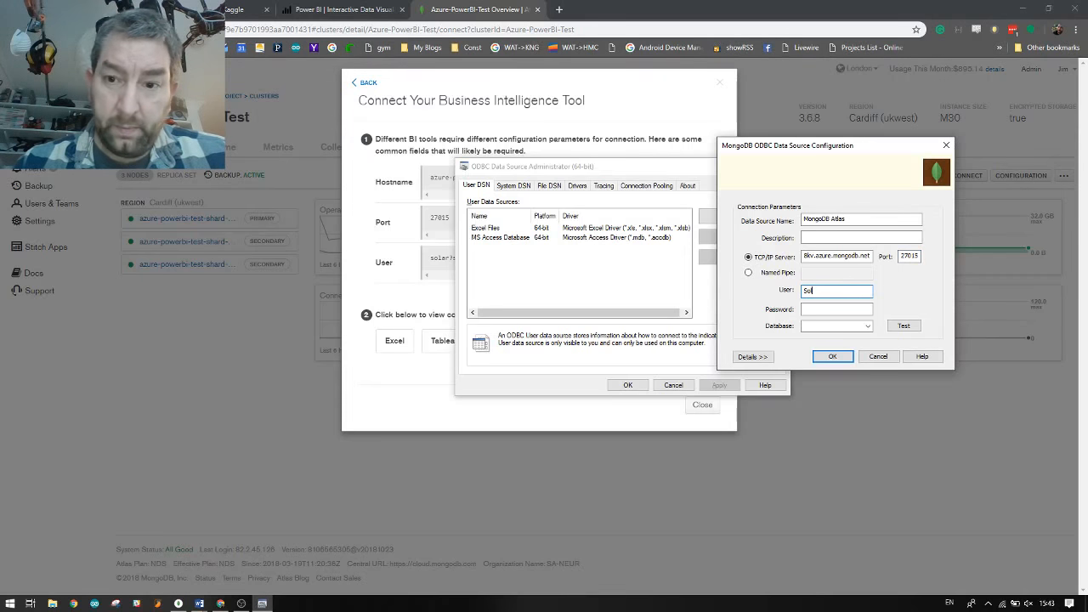
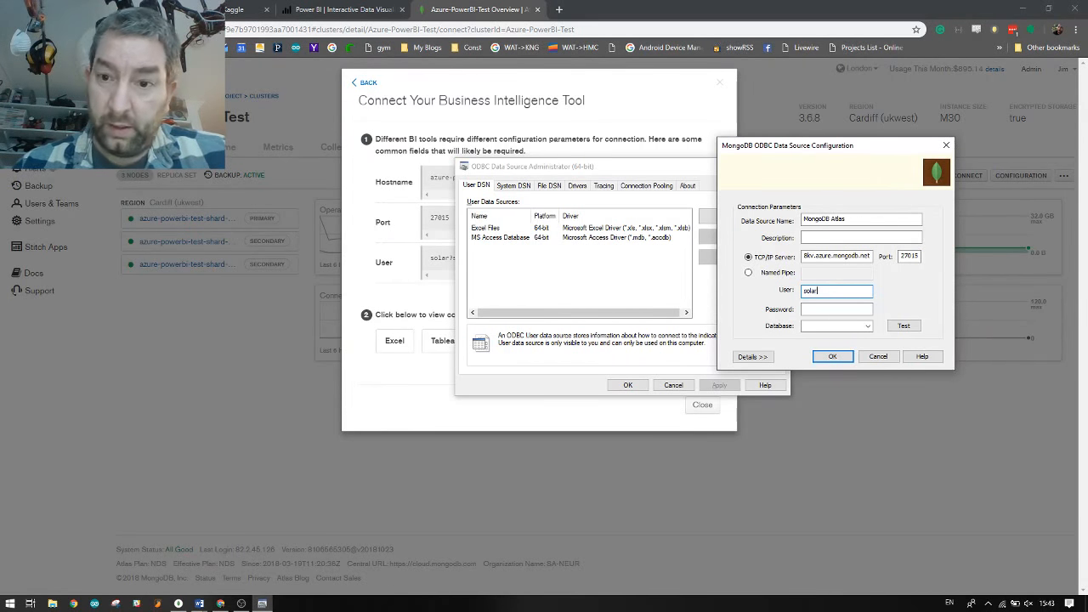
click(802, 310)
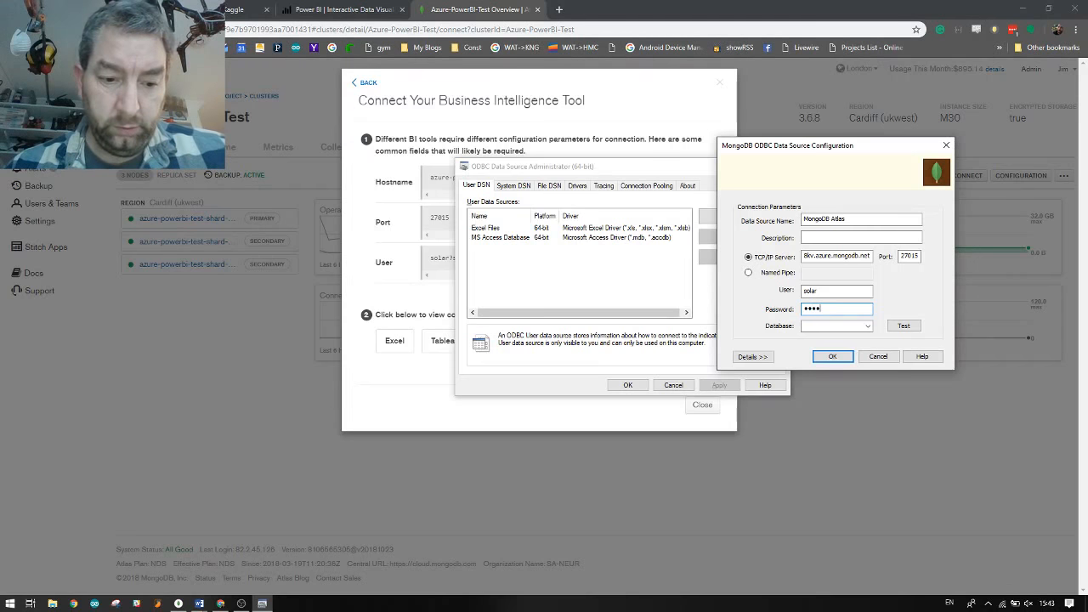
click(904, 325)
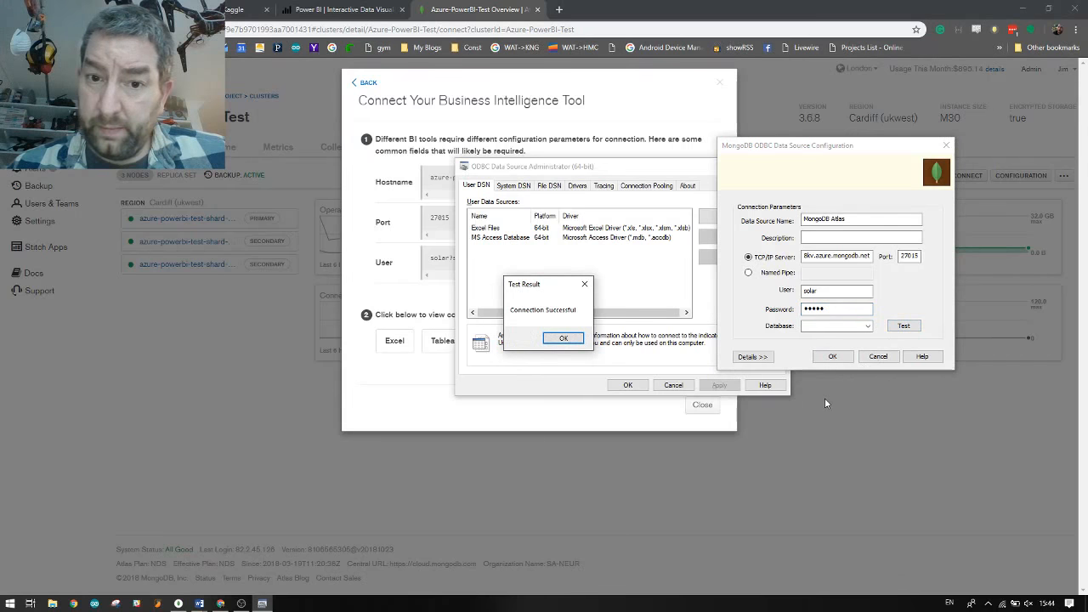
click(563, 338)
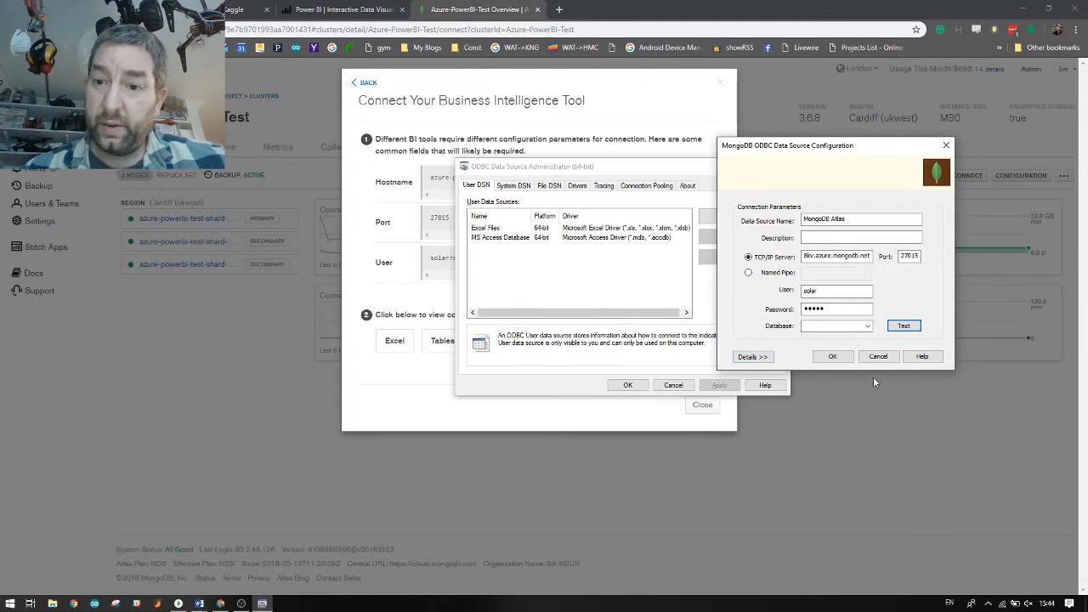
Save the MongoDB Atlas data source and close the ODBC Administrator and Atlas connection panel
click(833, 356)
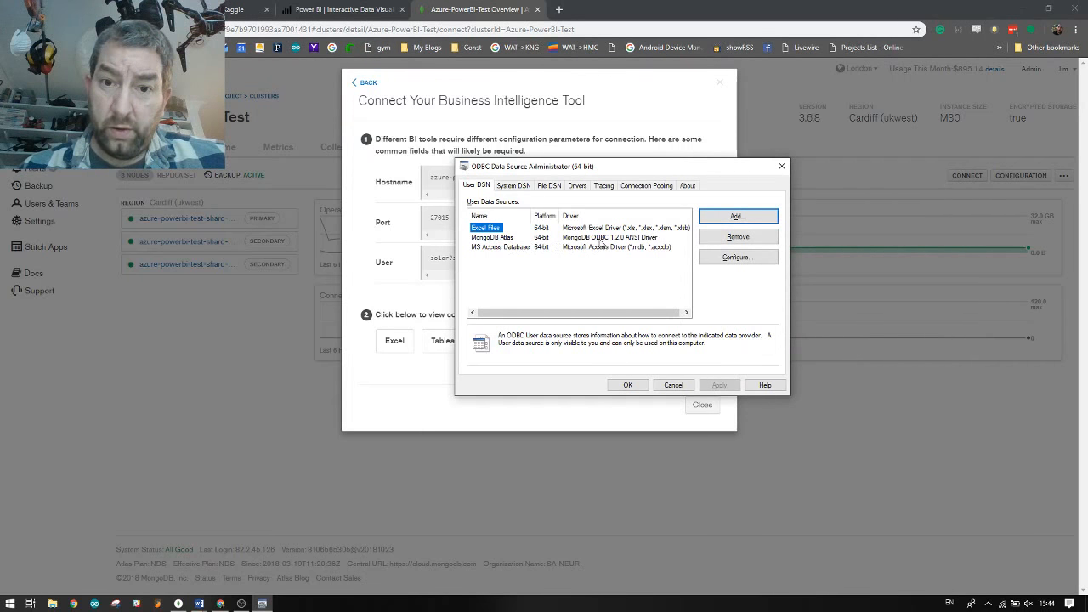
click(602, 246)
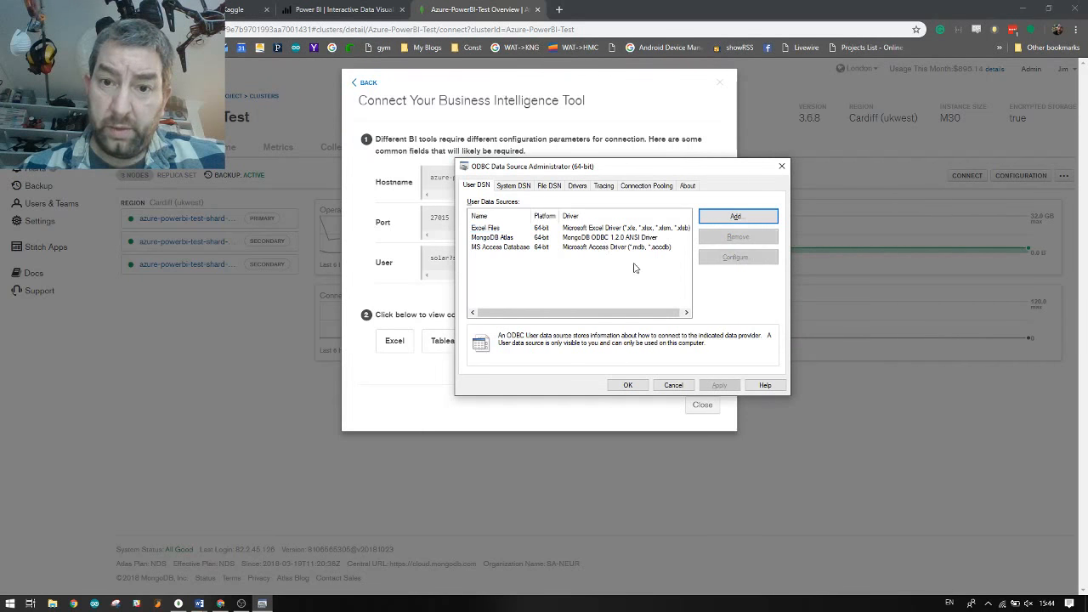
click(629, 385)
click(701, 406)
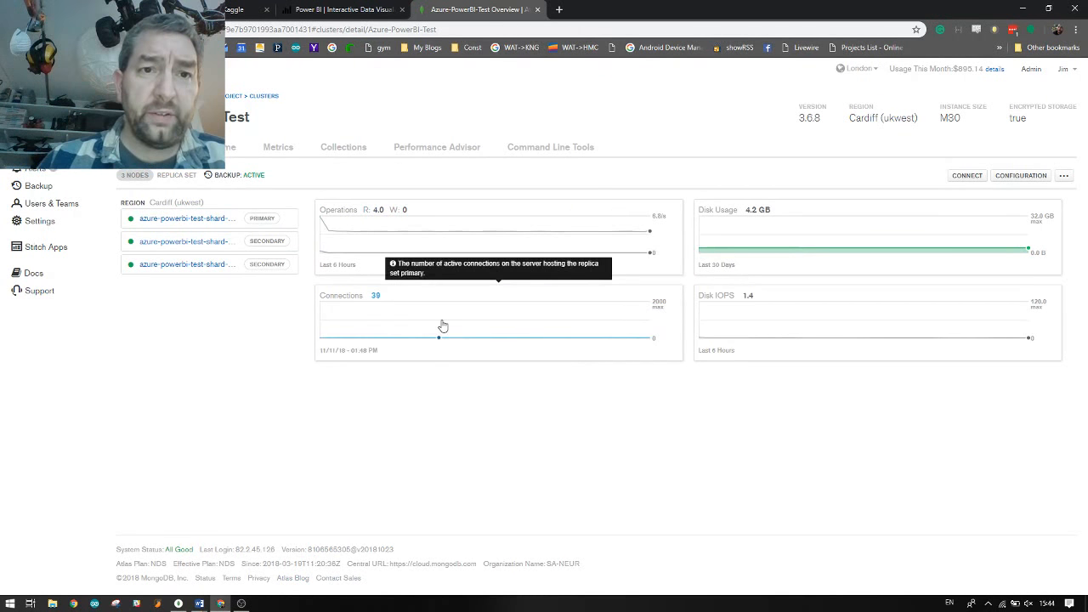
Launch Power BI Desktop from the Start menu search 'power'
mouse_move(319, 311)
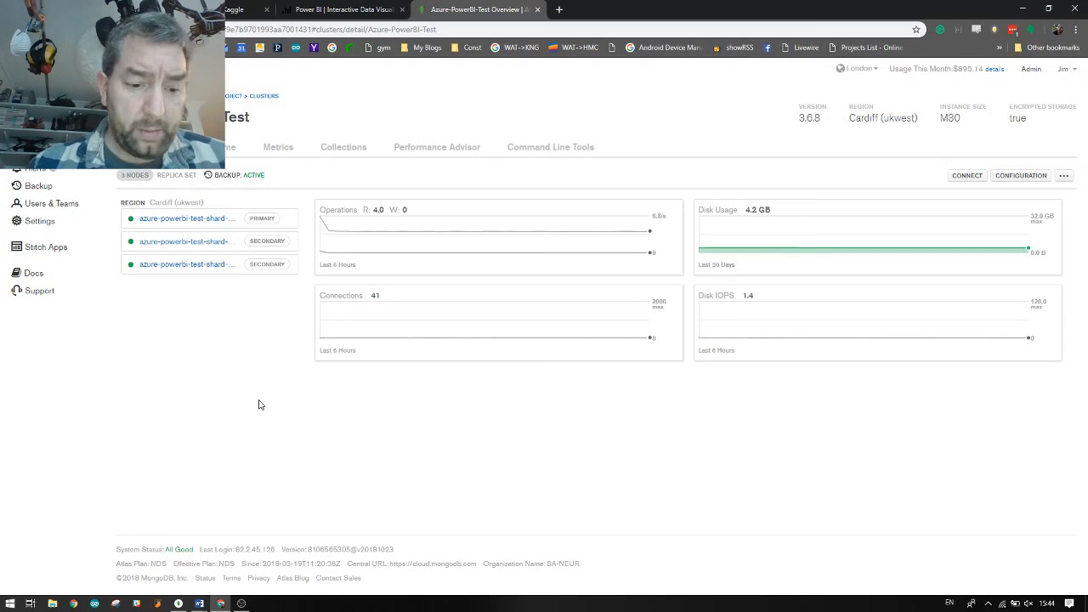
key(super)
text(power)
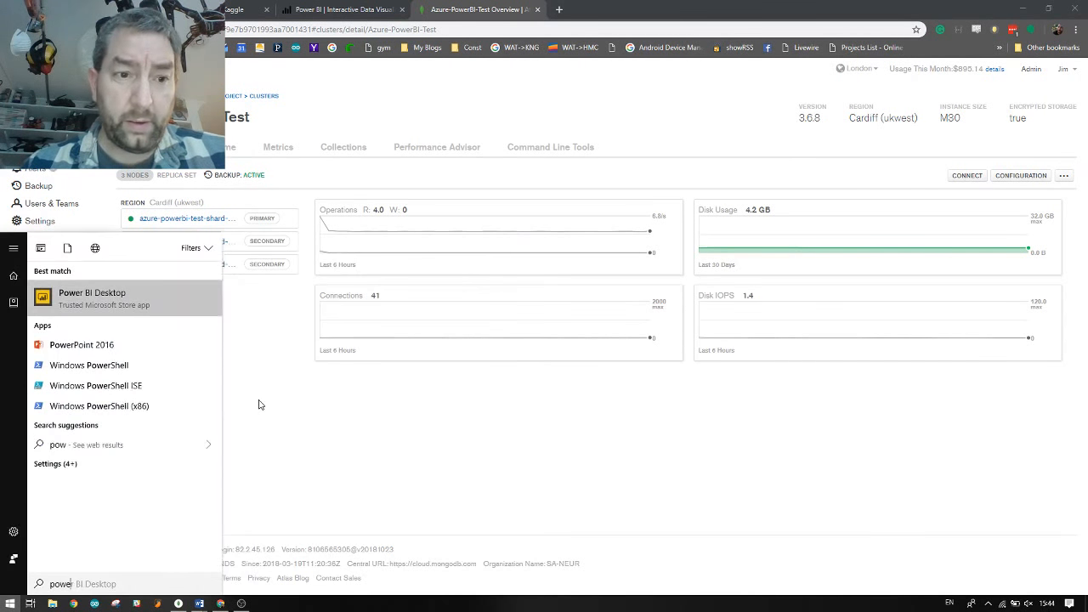
click(106, 299)
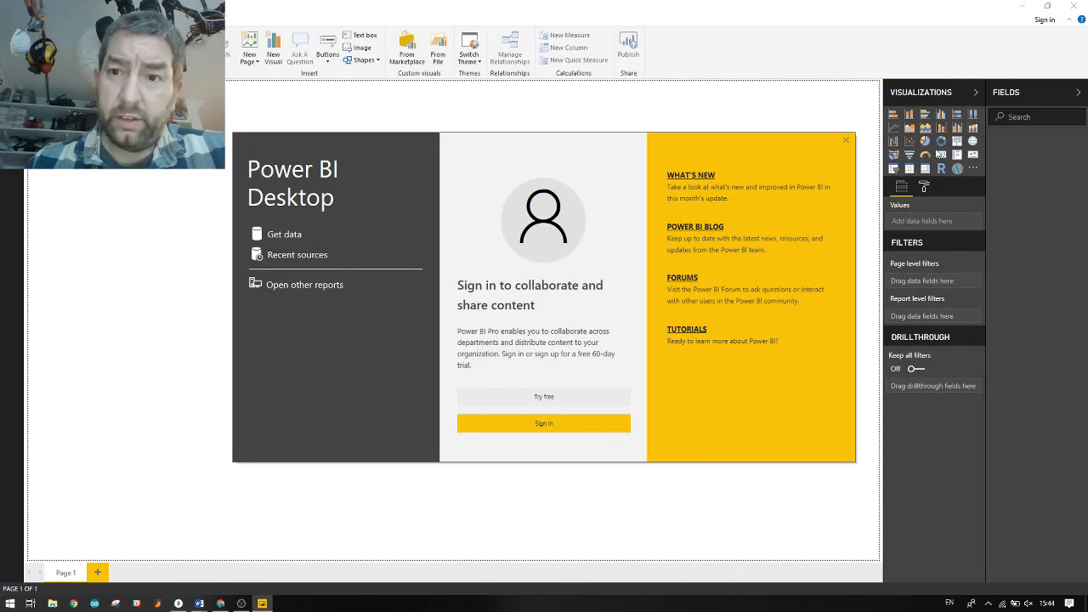
Connect Power BI to the MongoDB Atlas DSN via the ODBC connector under Other
click(846, 141)
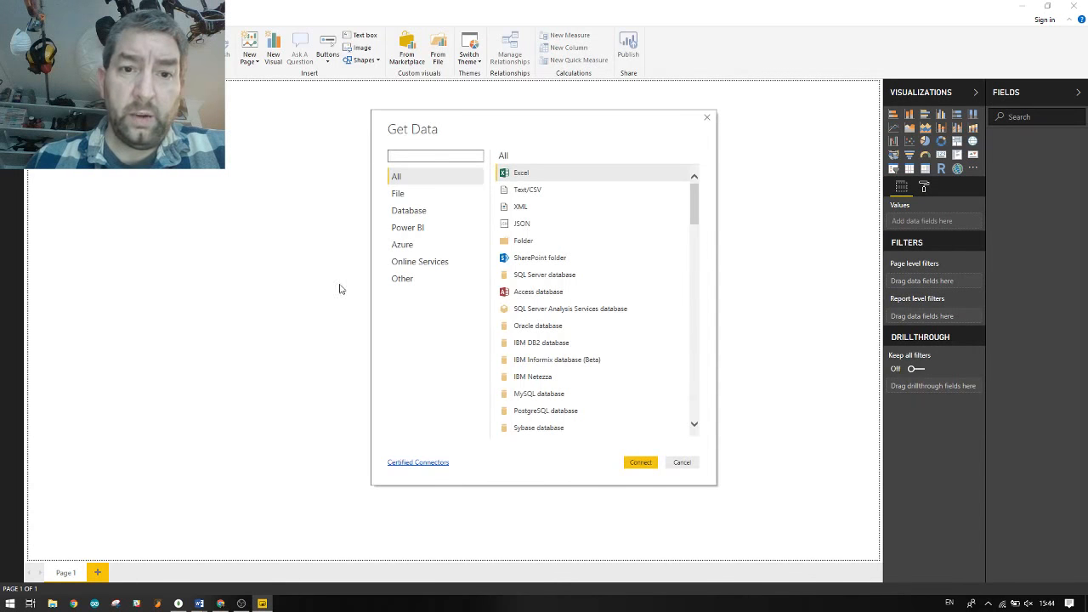
click(401, 281)
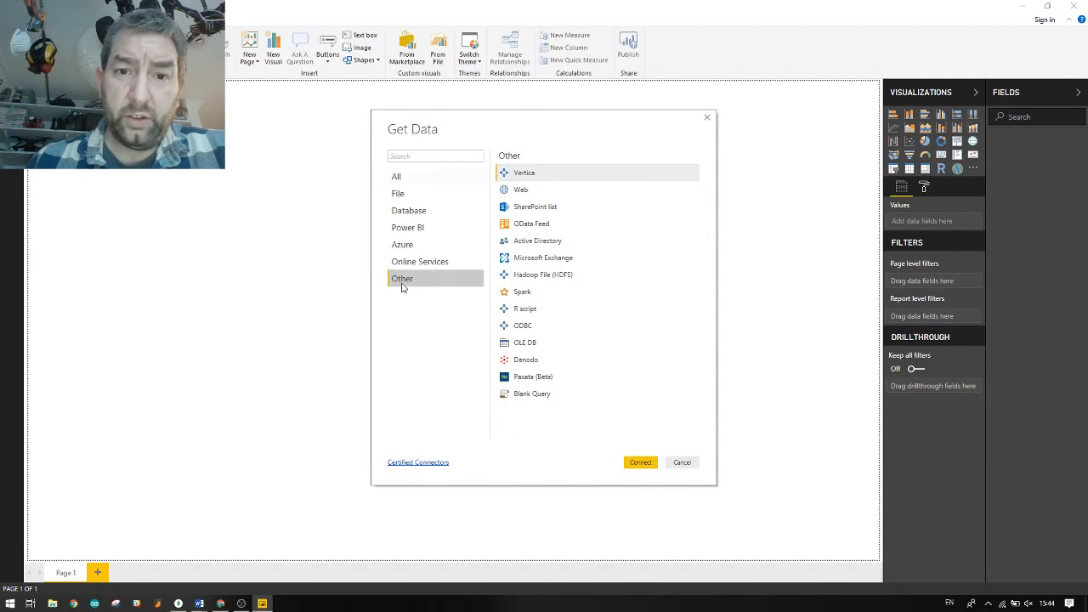
click(520, 327)
click(639, 463)
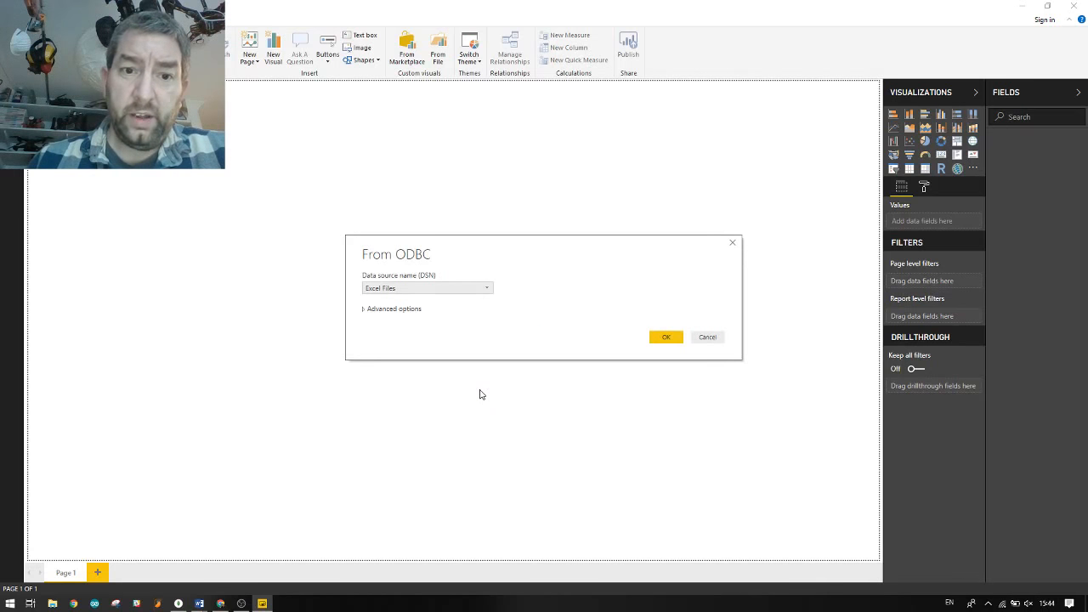
click(470, 290)
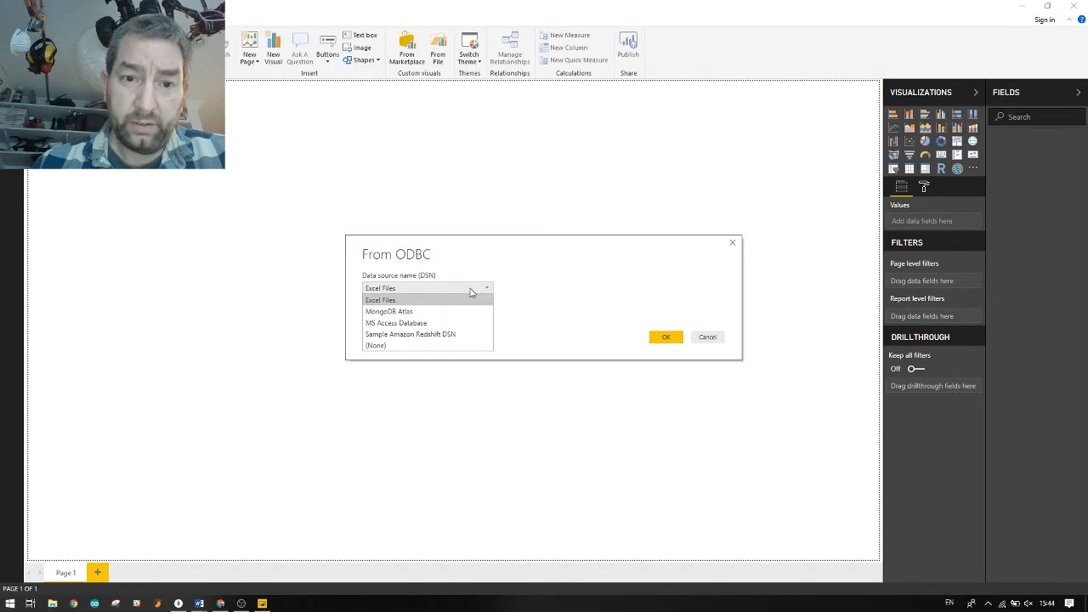
click(412, 313)
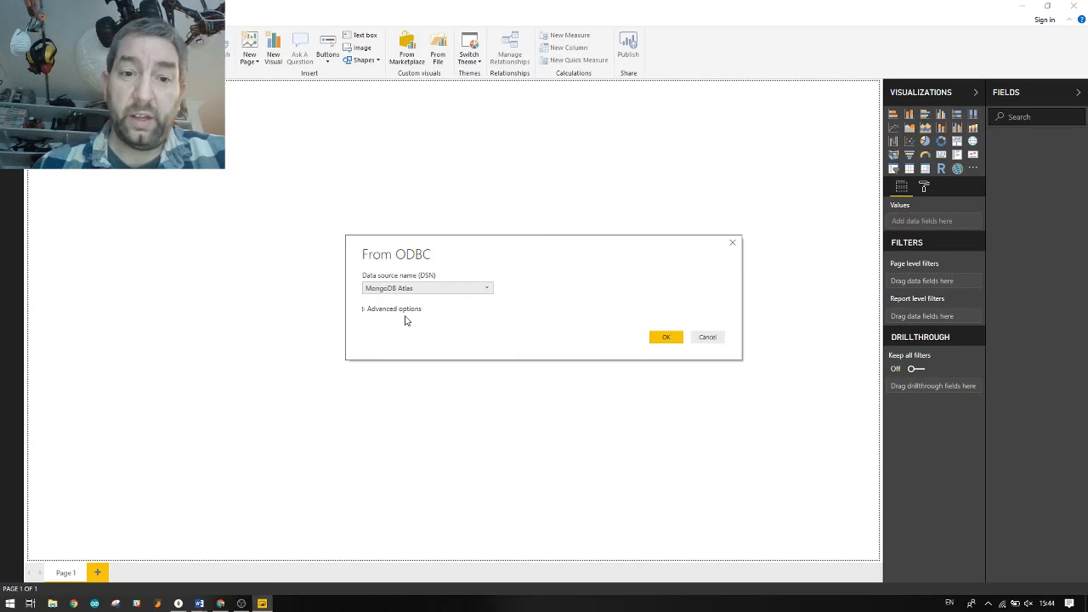
click(665, 337)
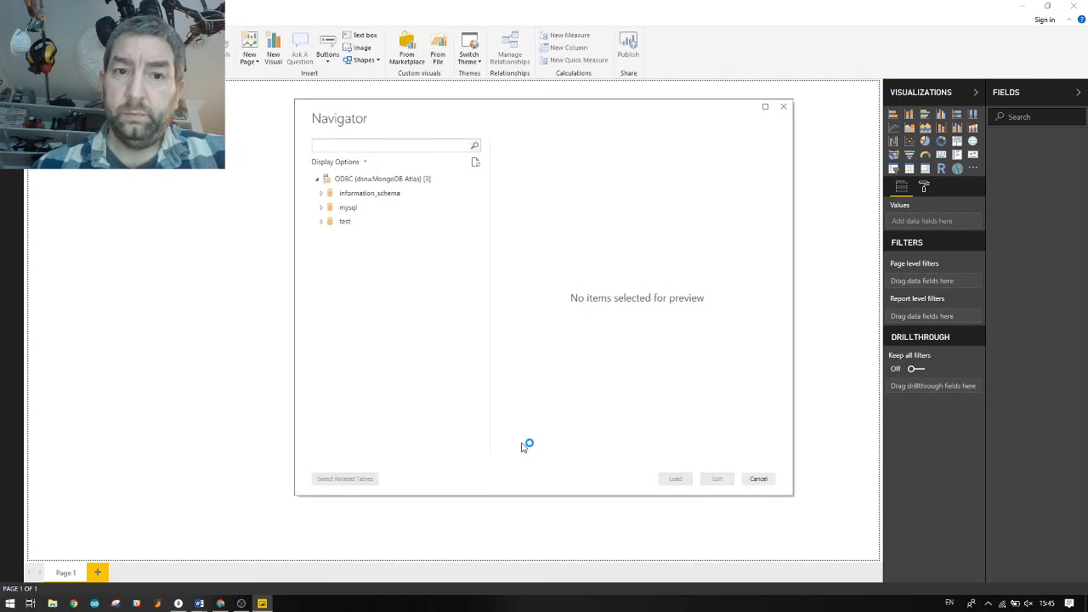
Try loading AmericanCraftBeer from the test database, then dismiss the 'Unknown database' ODBC error
click(323, 223)
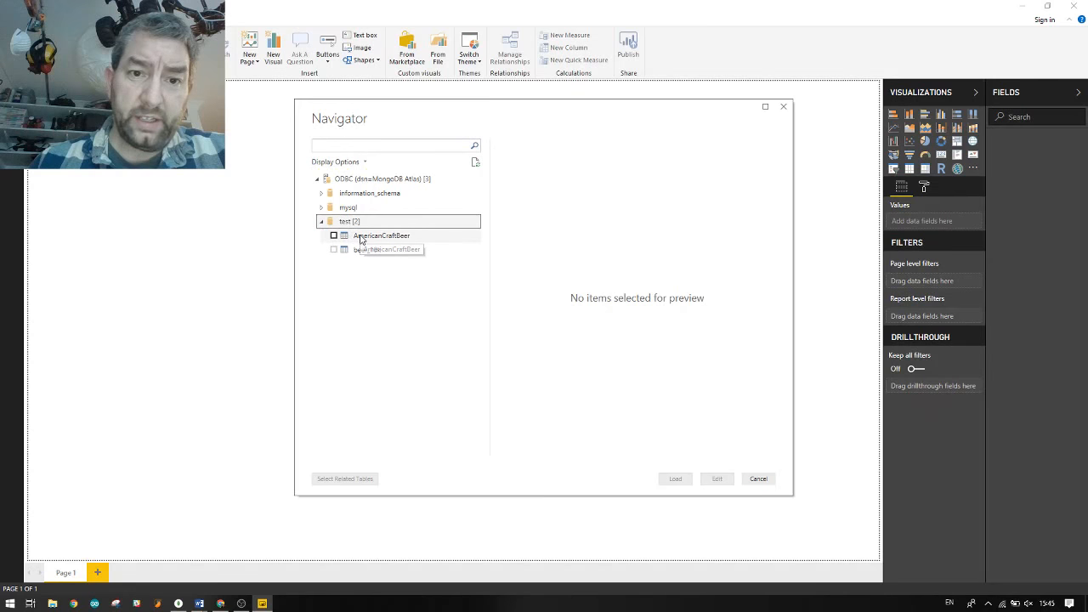
click(333, 236)
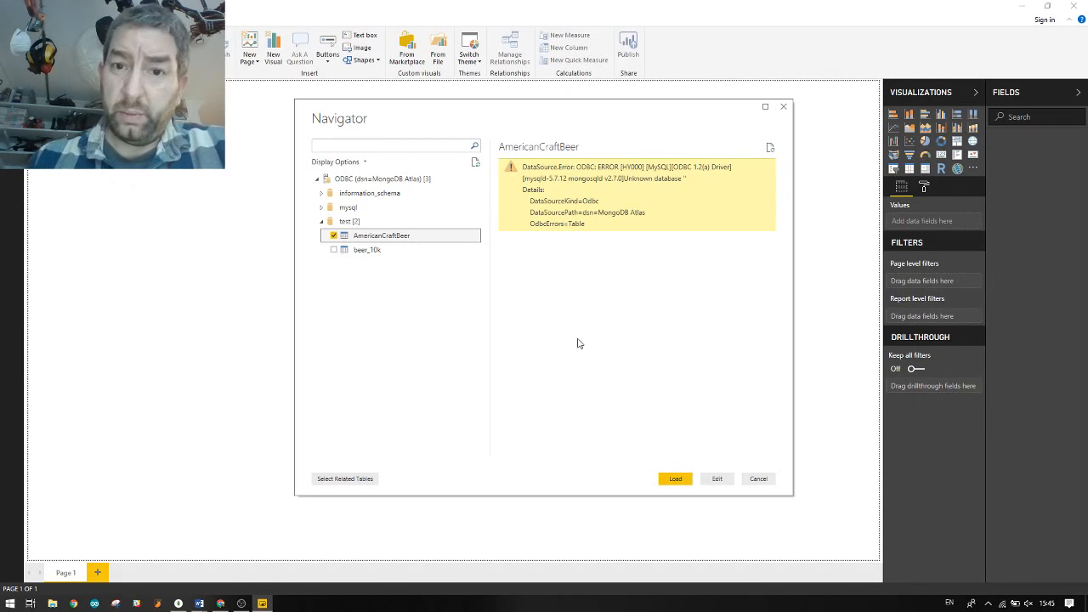
click(676, 478)
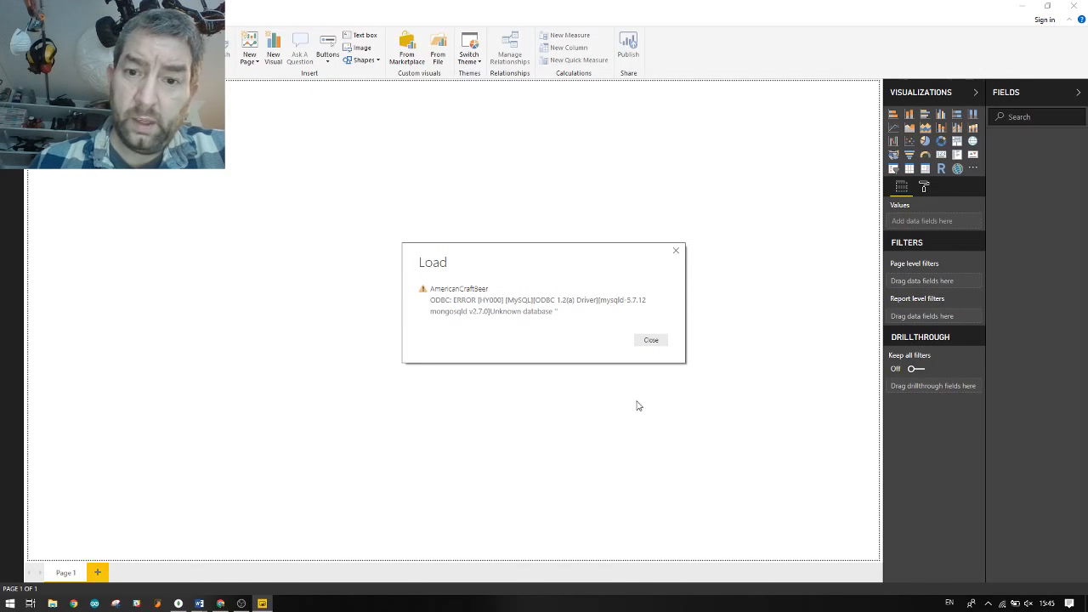
click(649, 342)
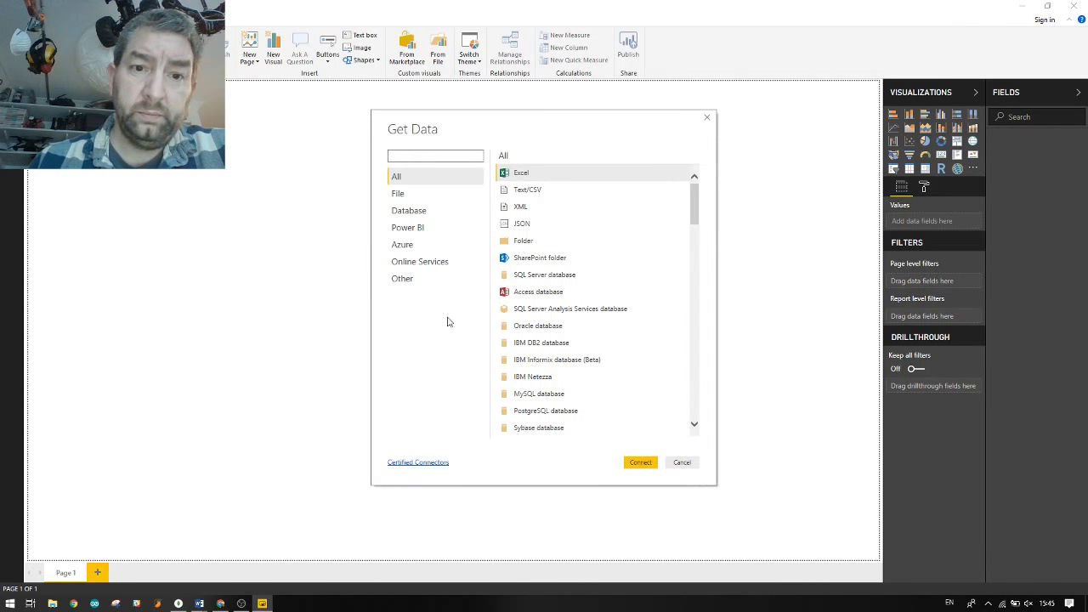
Connect again through the ODBC connector to the MongoDB Atlas data source
click(401, 280)
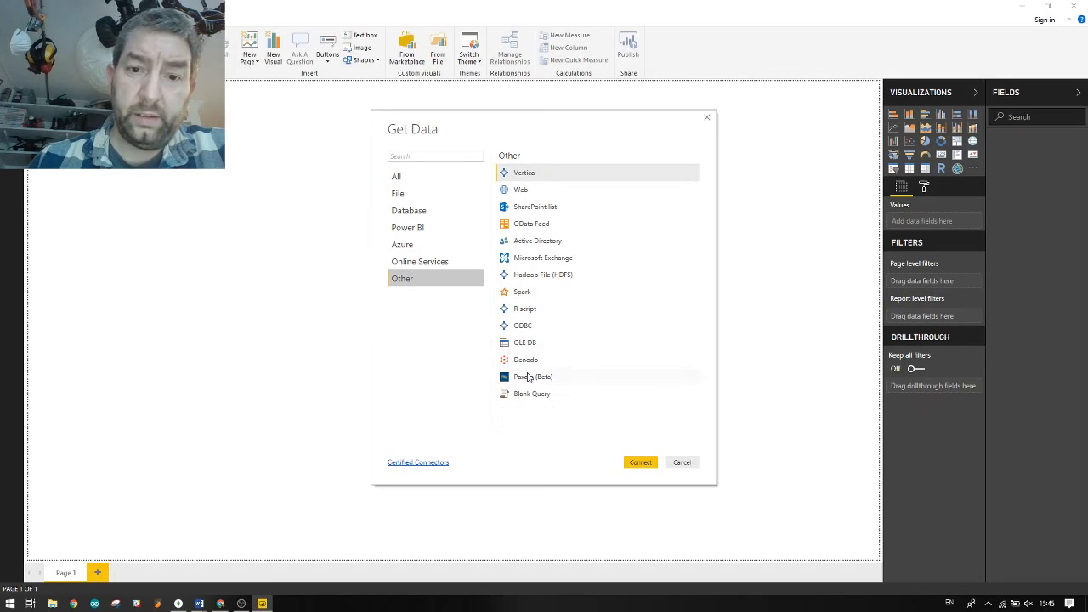
click(524, 326)
click(634, 462)
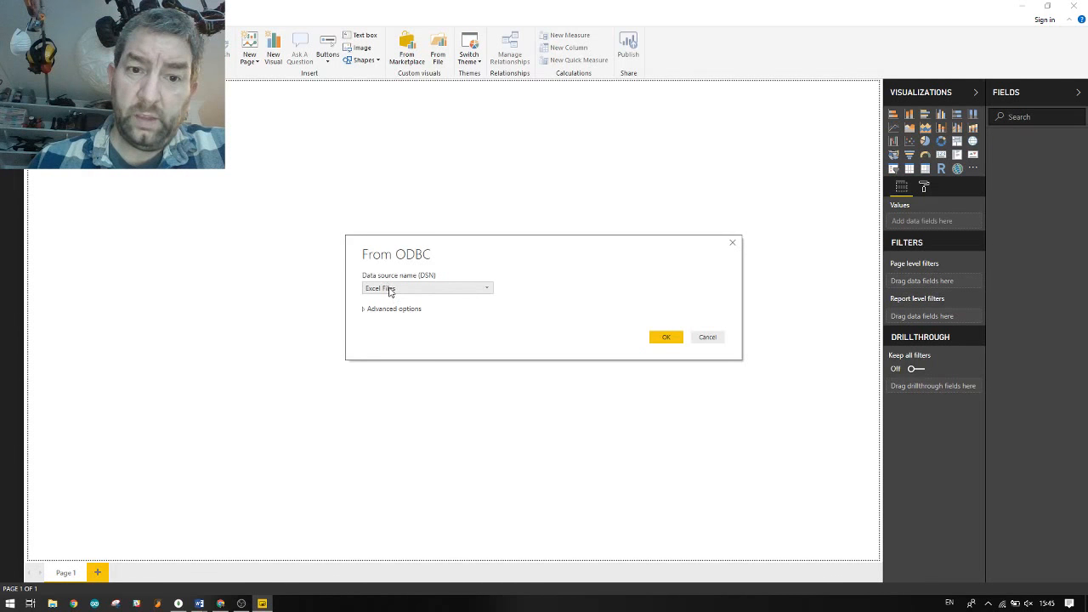
click(390, 289)
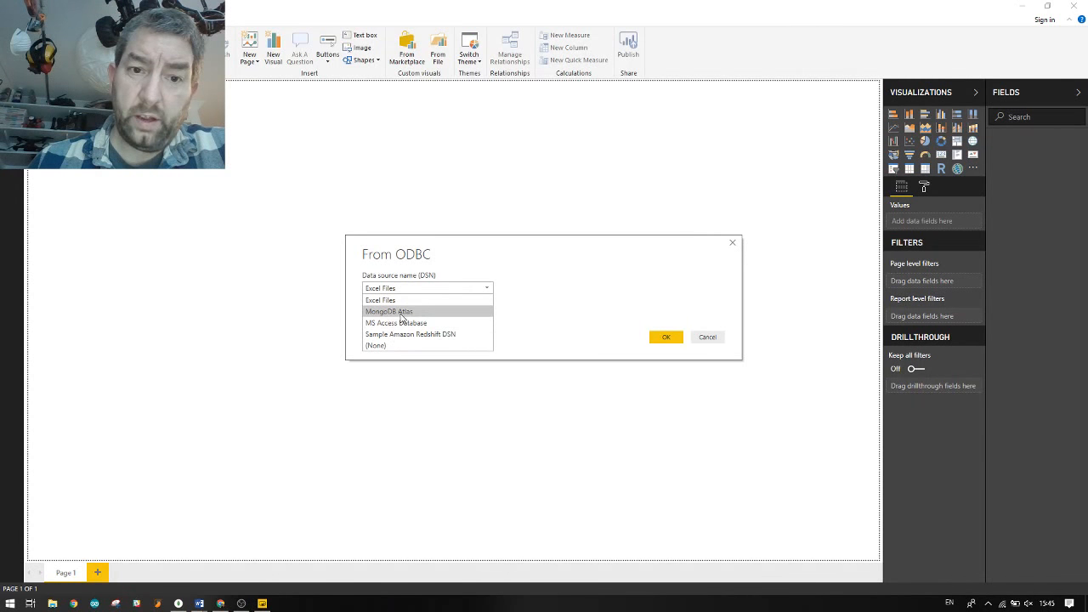
click(402, 314)
click(660, 340)
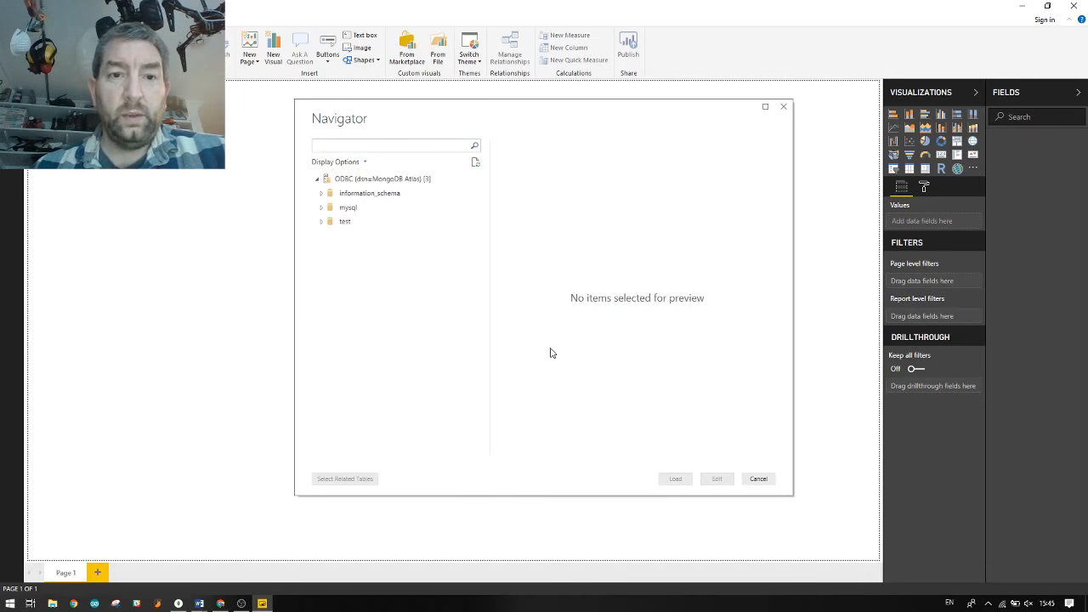
Select AmericanCraftBeer in the test database and open it for editing
click(322, 221)
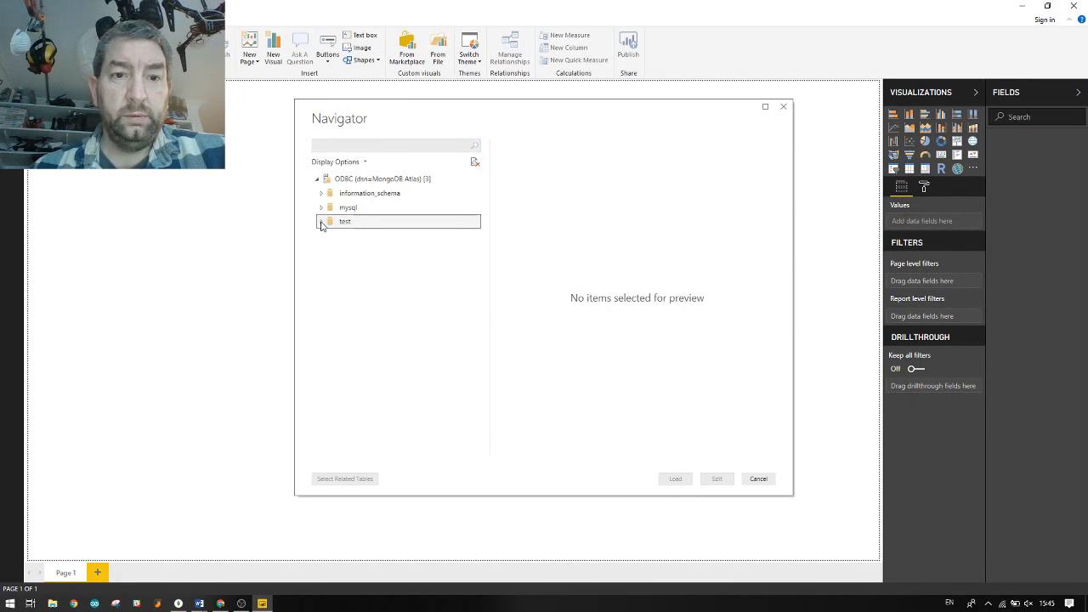
click(334, 236)
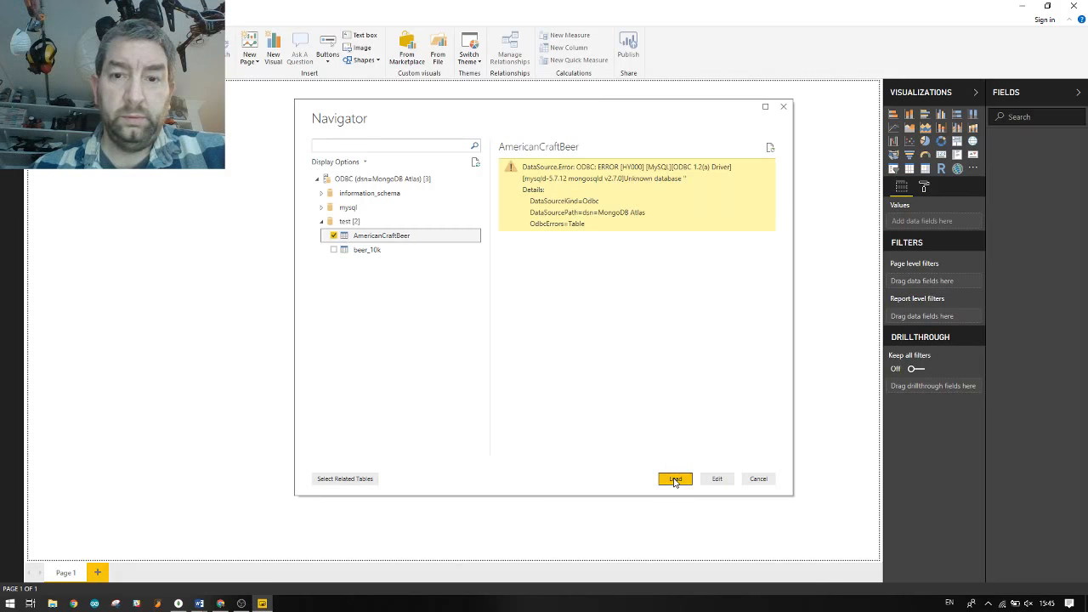
click(717, 479)
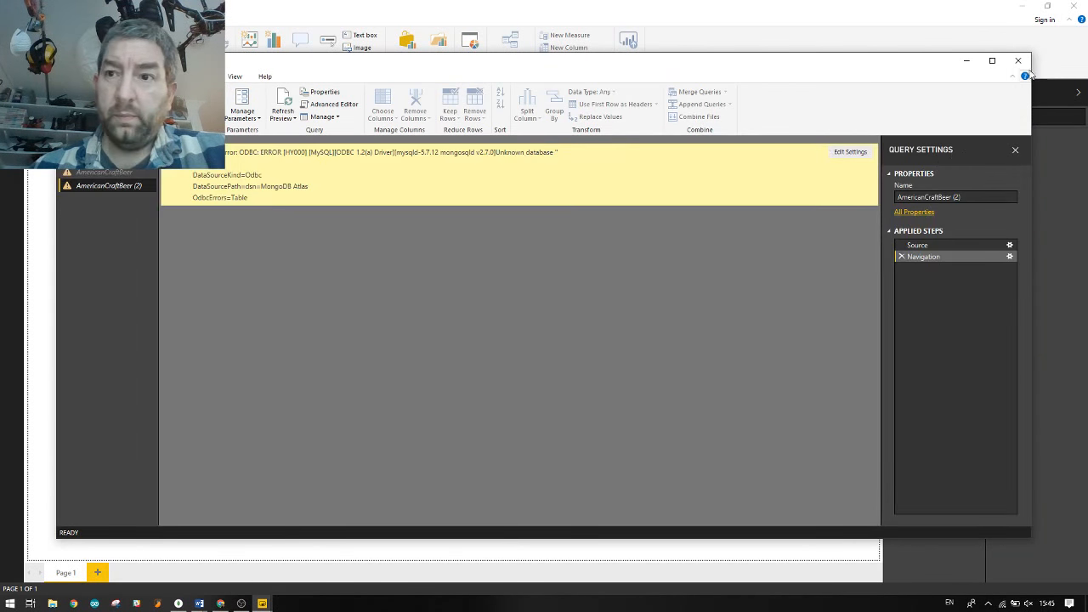
Close Power Query Editor with Not now and quit Power BI without saving
click(1017, 60)
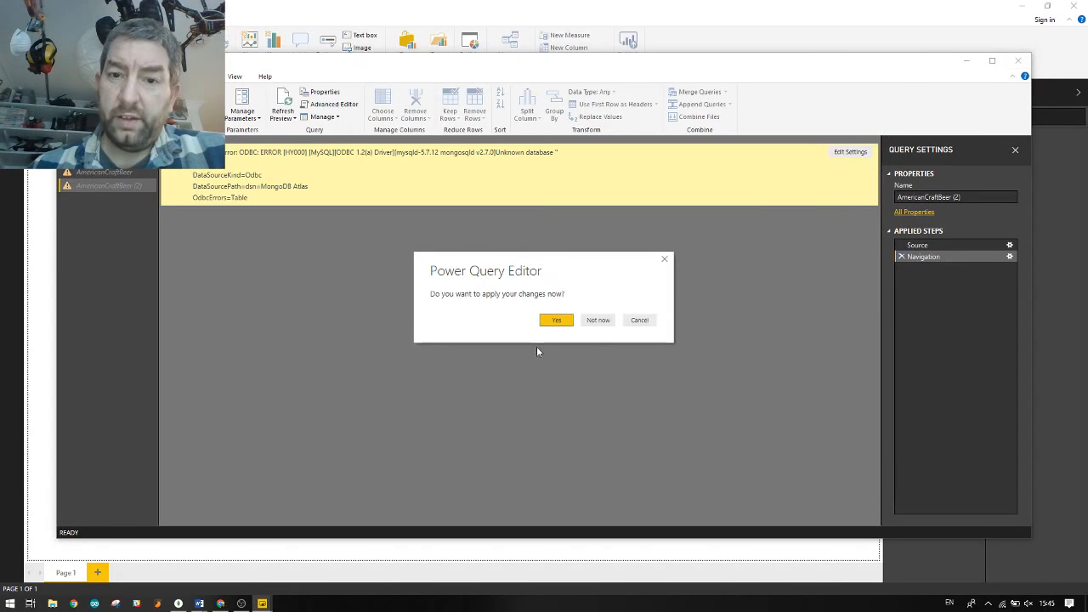
click(597, 320)
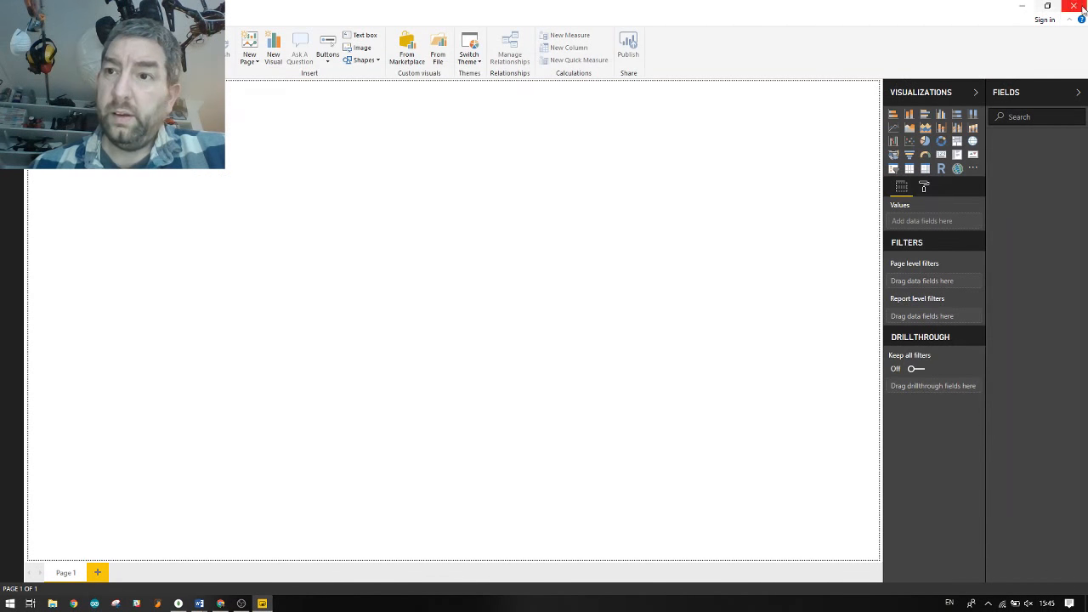
click(1083, 7)
click(586, 323)
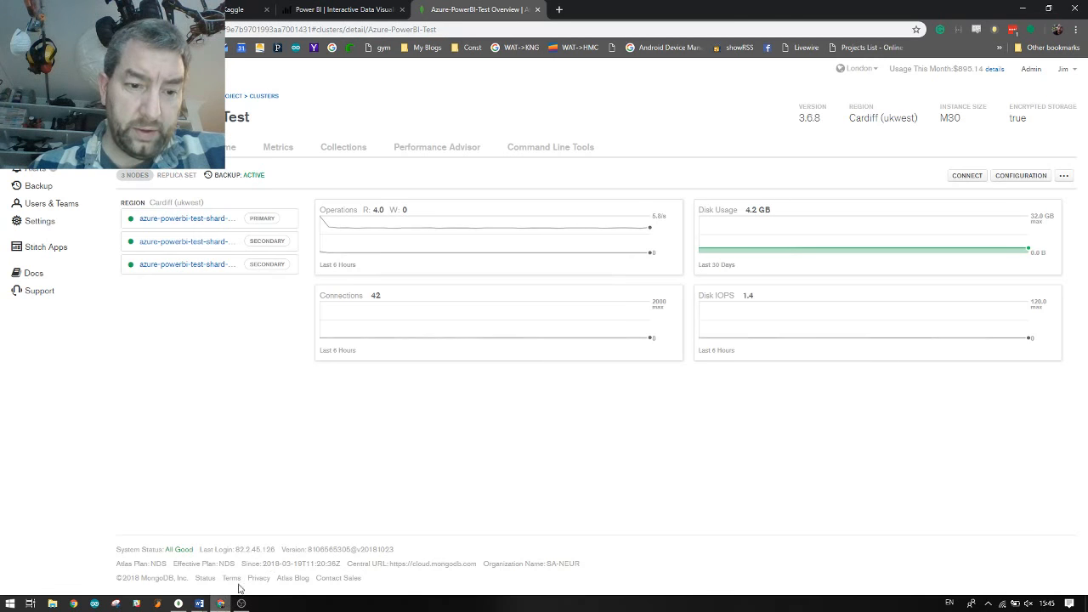
Launch ODBC Data Sources from the Start search and select the MongoDB Atlas DSN
key(super)
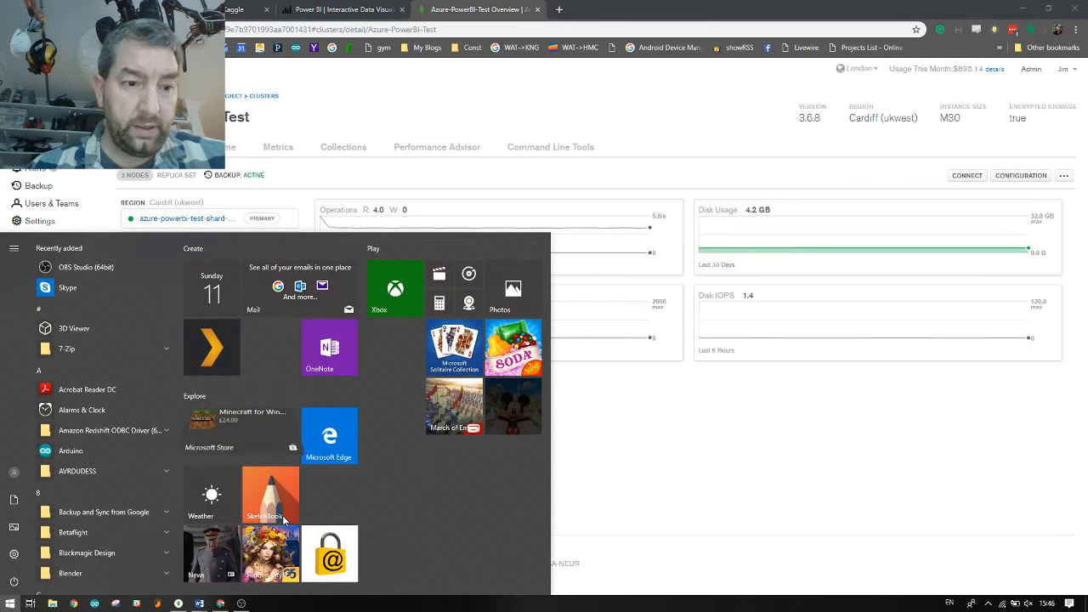
text(da)
key(Return)
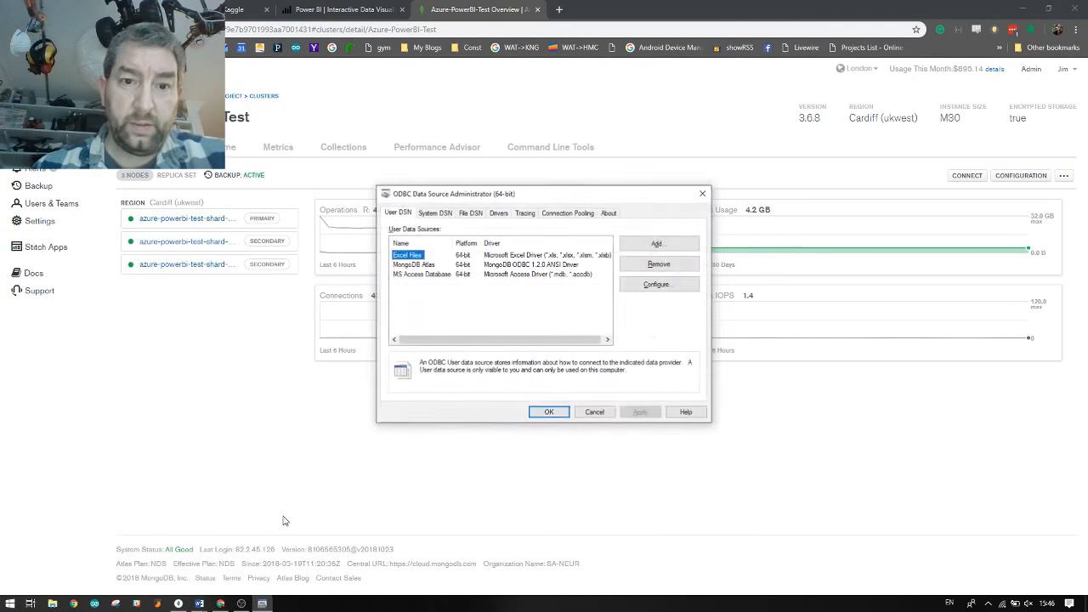
key(Down)
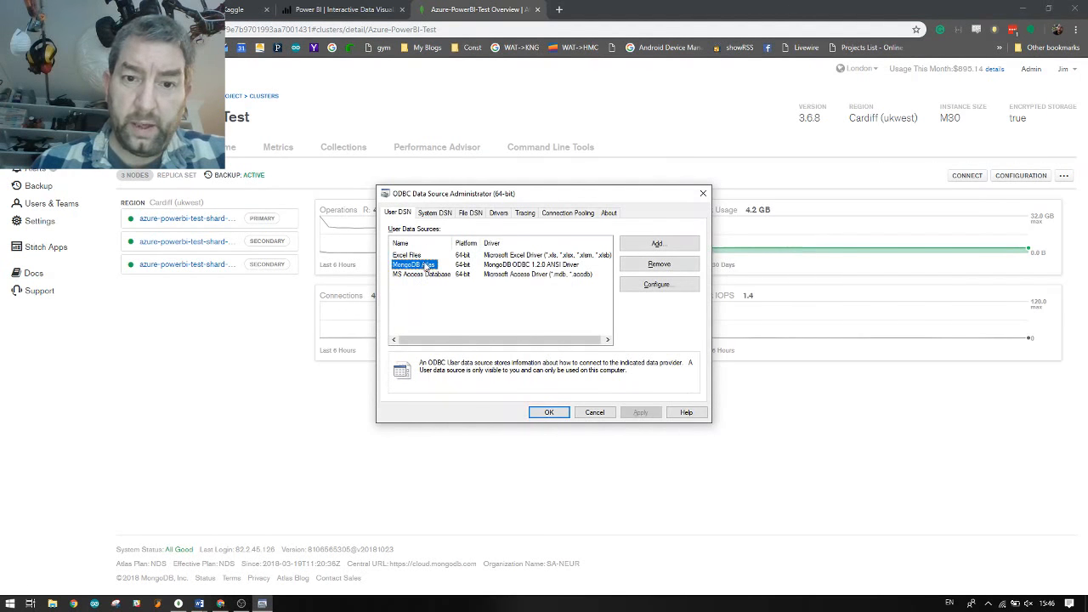
Set the MongoDB Atlas DSN's database to test, save it and close the administrator
click(656, 283)
click(576, 281)
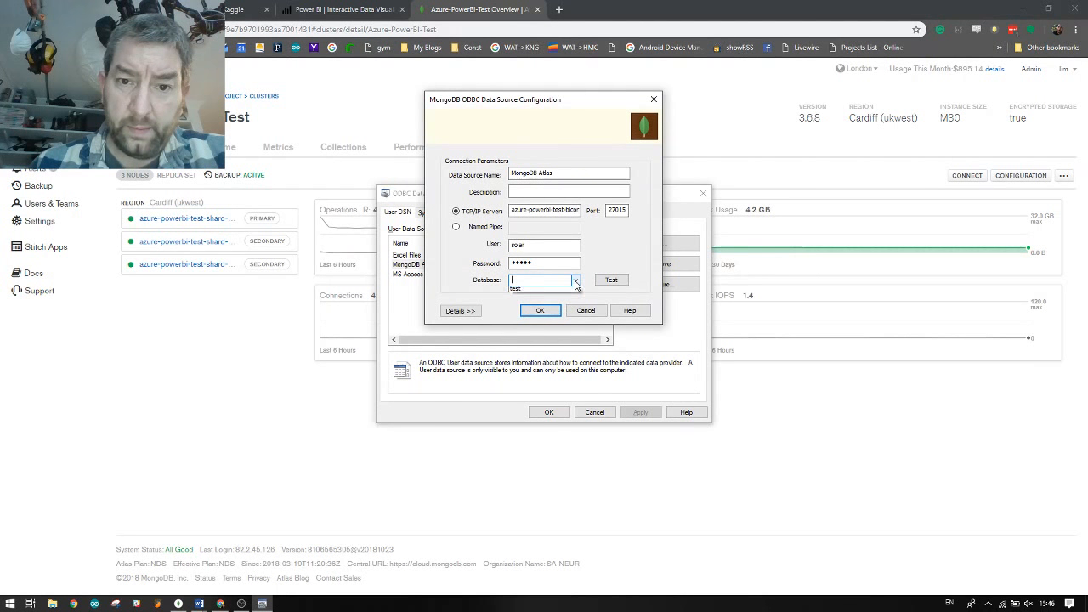
click(575, 283)
click(560, 305)
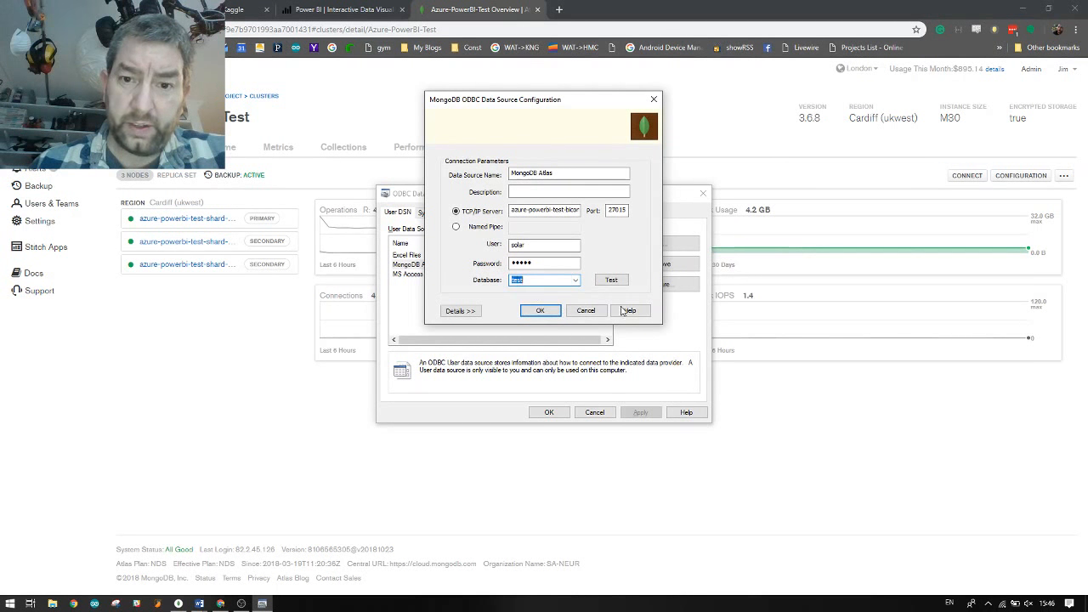
click(540, 310)
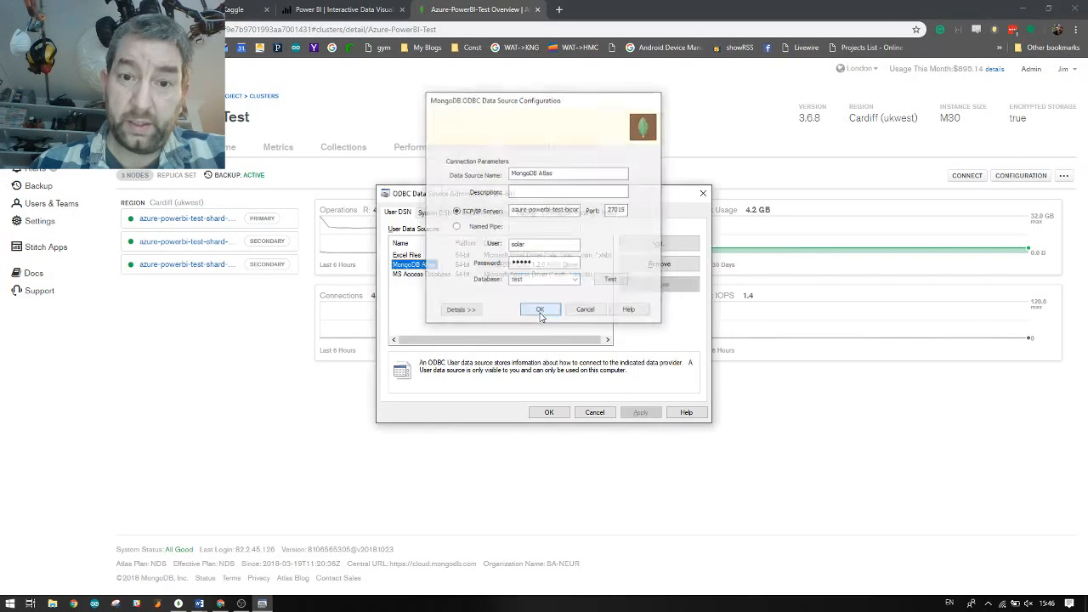
click(549, 413)
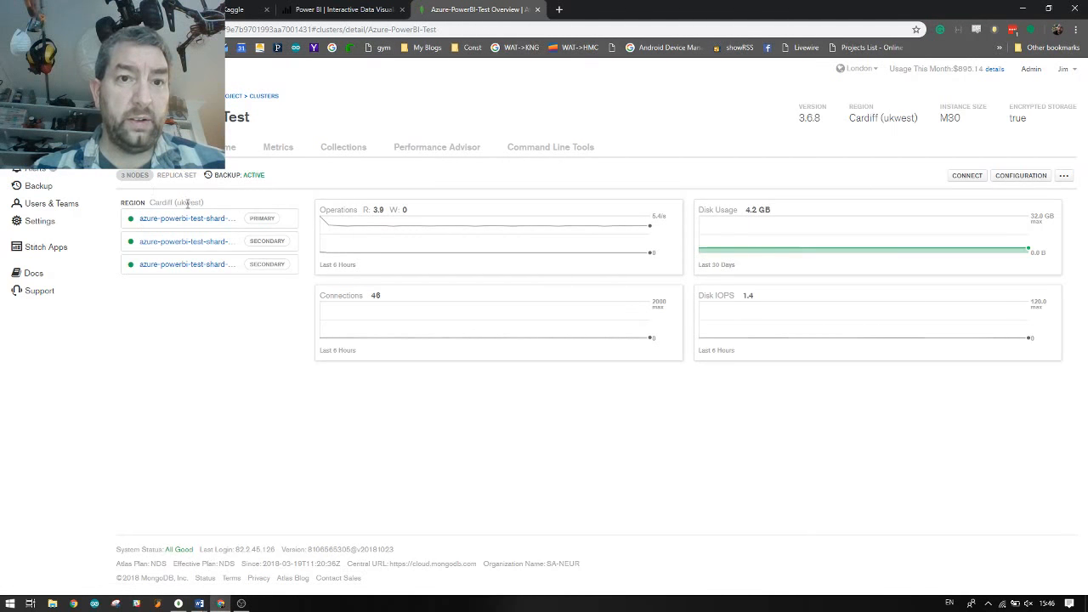
Launch Power BI Desktop from the Start search and dismiss the welcome screen
key(super)
text(power)
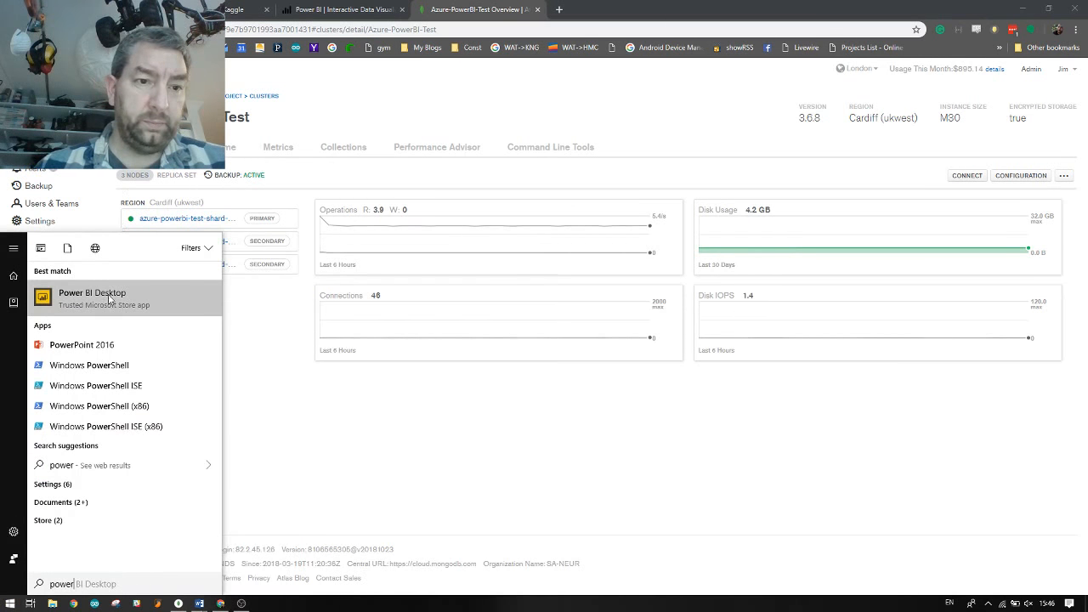
click(109, 298)
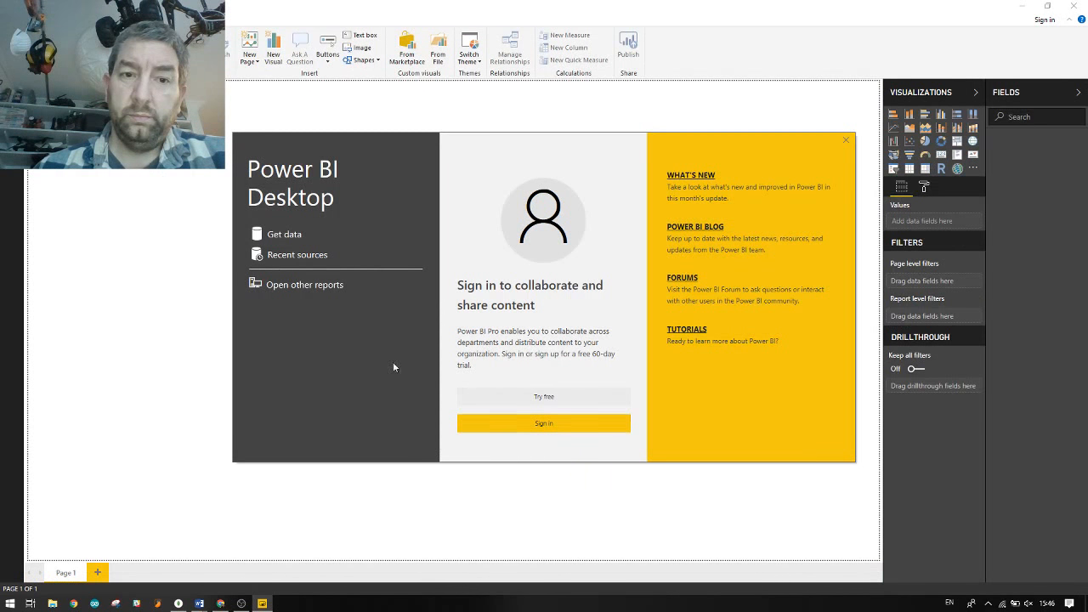
click(845, 140)
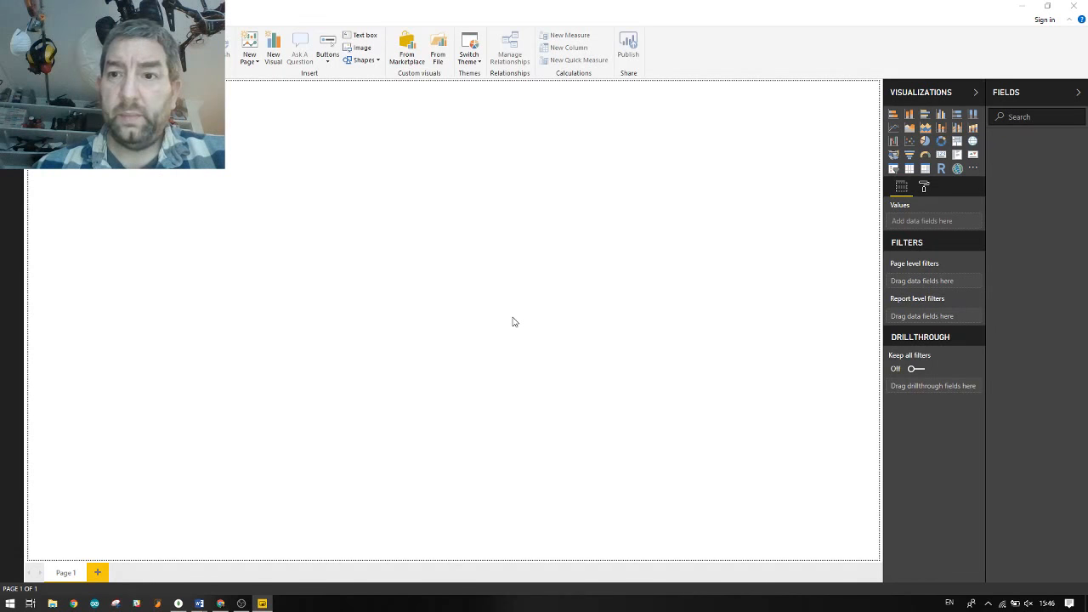
Connect through the ODBC connector to the MongoDB Atlas DSN
click(404, 281)
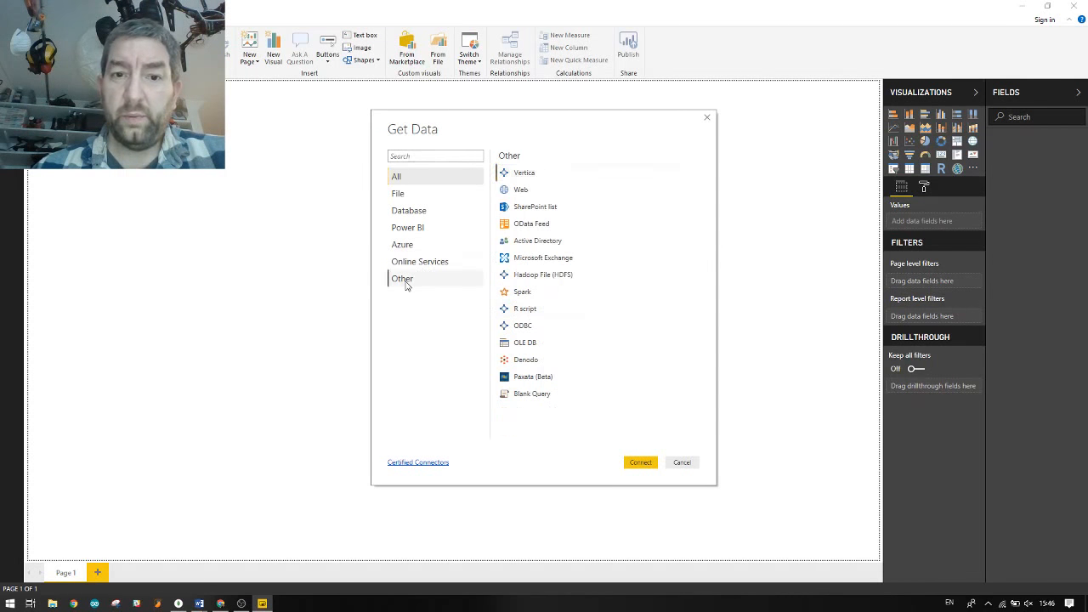
click(537, 326)
click(641, 462)
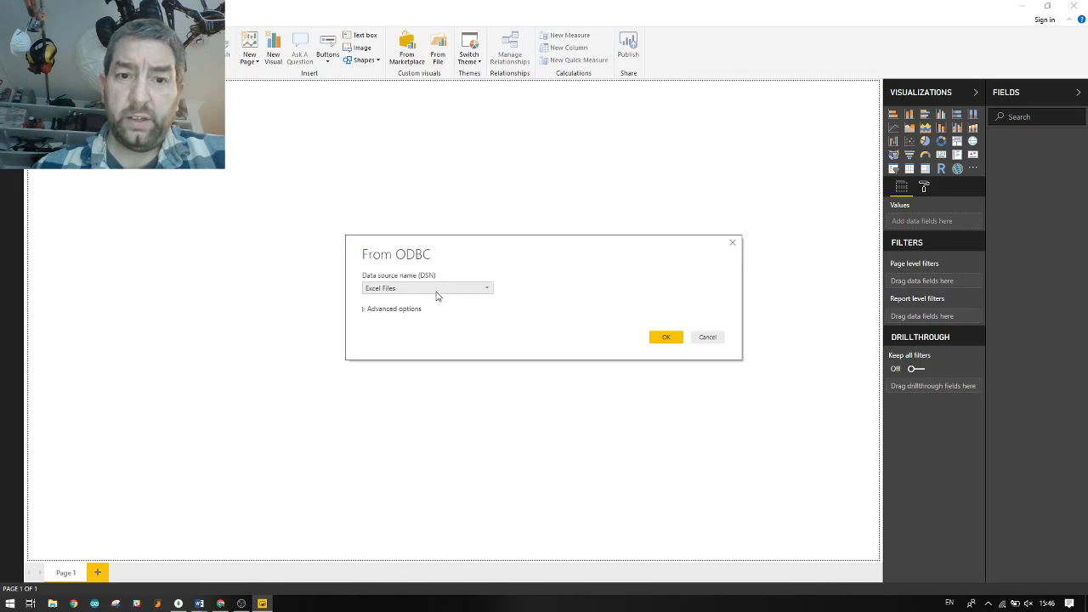
click(436, 295)
click(437, 311)
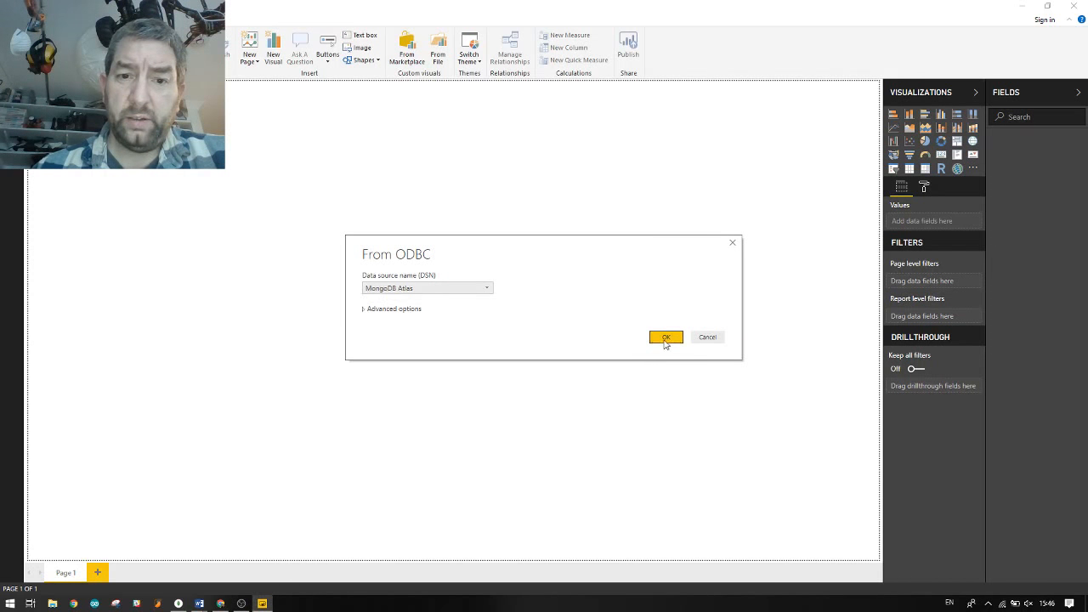
click(665, 338)
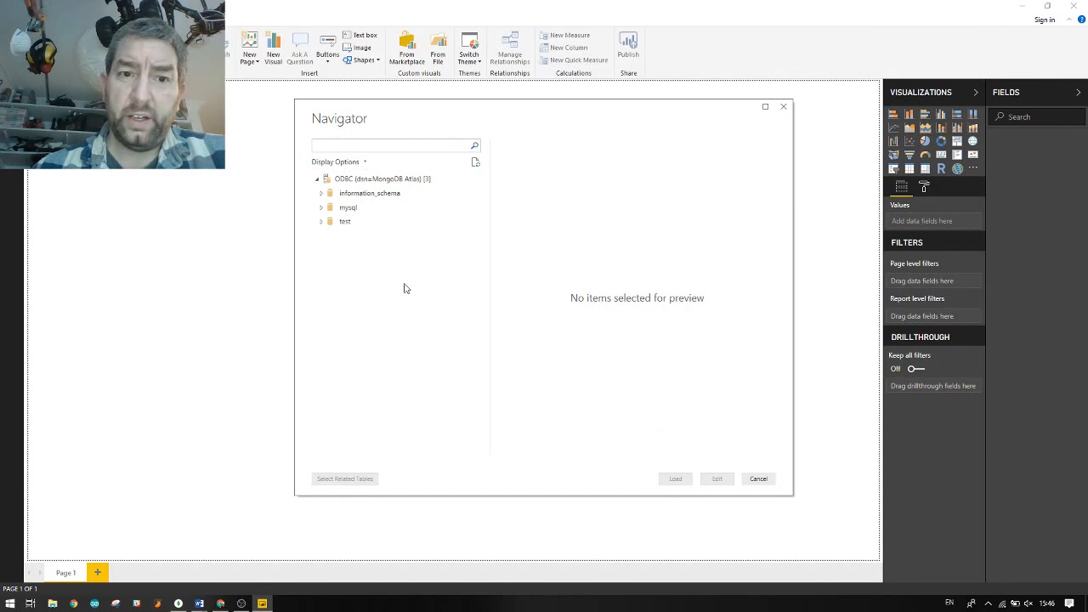
Load the AmericanCraftBeer table from the test database and view its rows
click(337, 221)
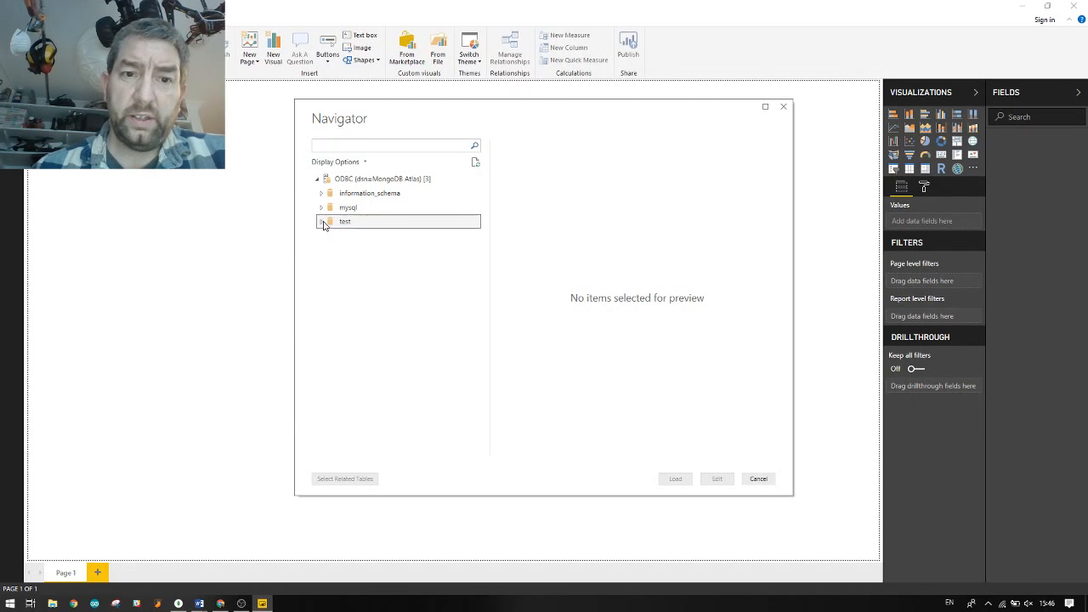
click(322, 223)
click(333, 235)
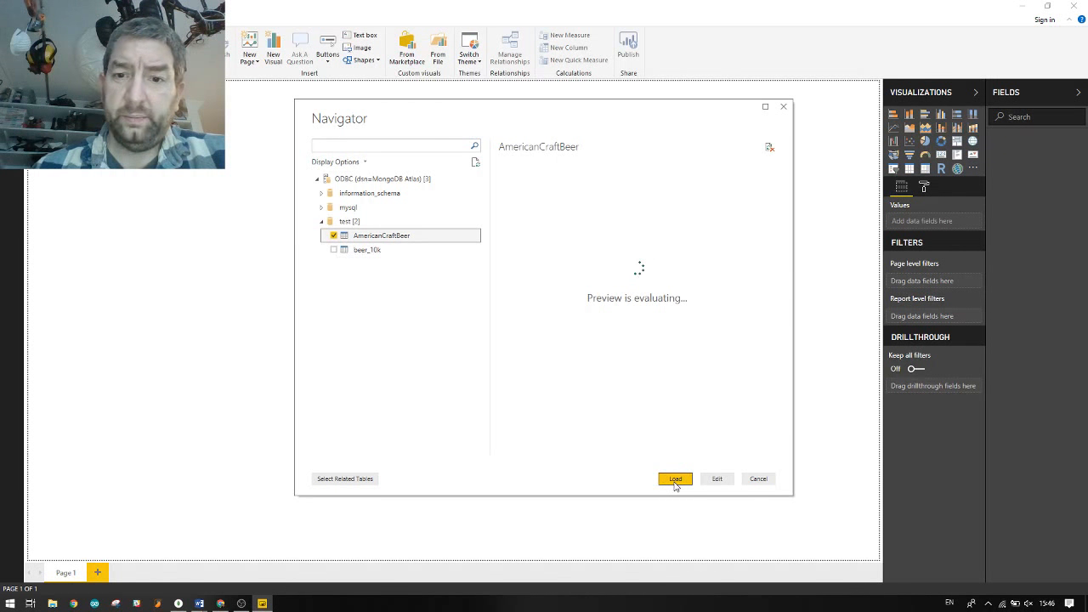
mouse_move(542, 452)
mouse_down()
mouse_move(692, 450)
mouse_move(539, 450)
mouse_up()
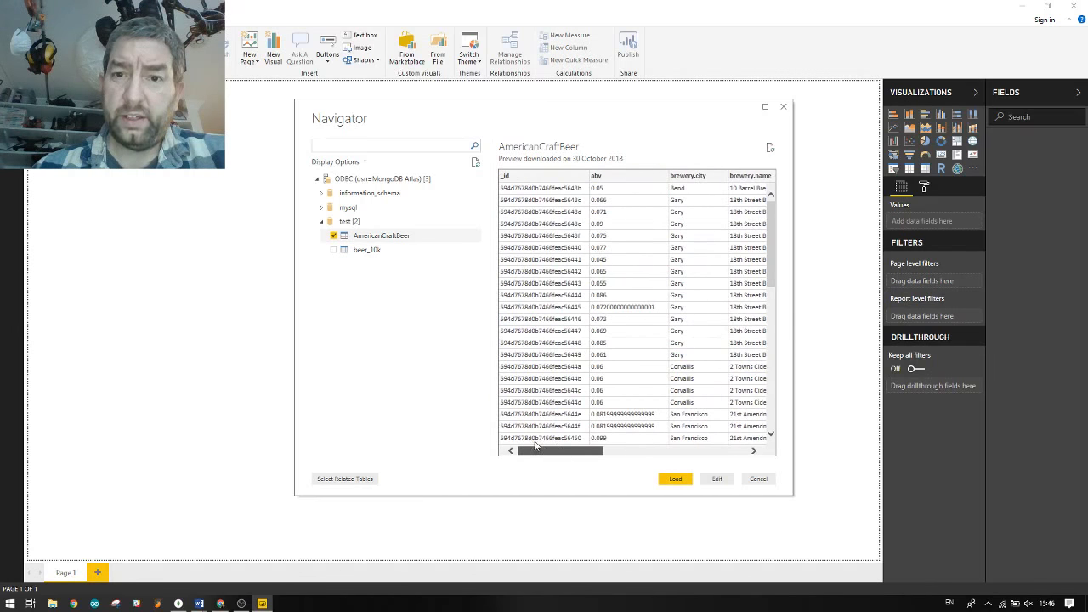
click(675, 478)
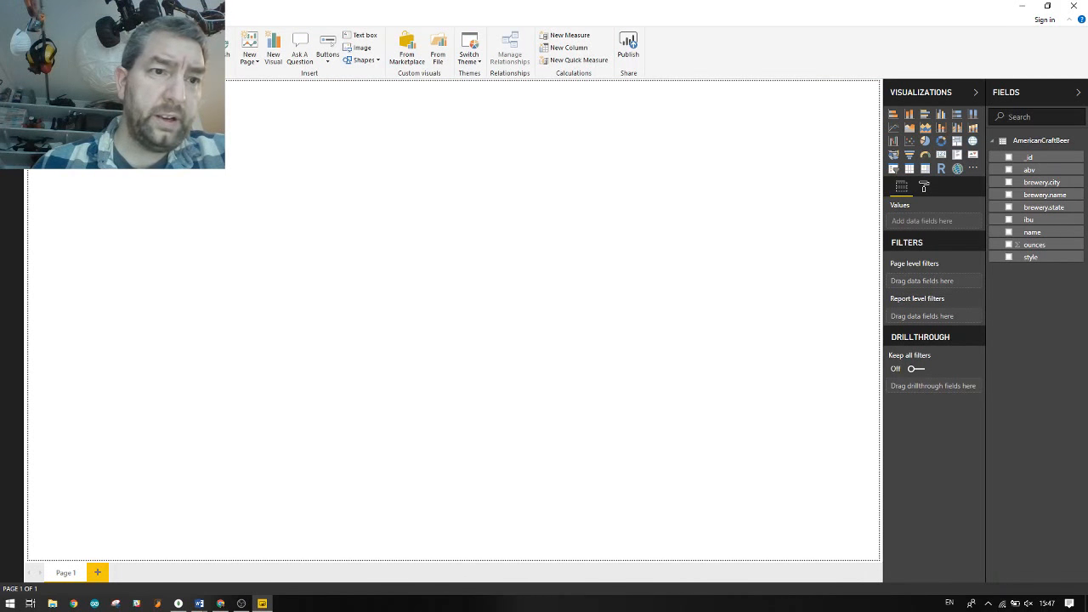
click(12, 115)
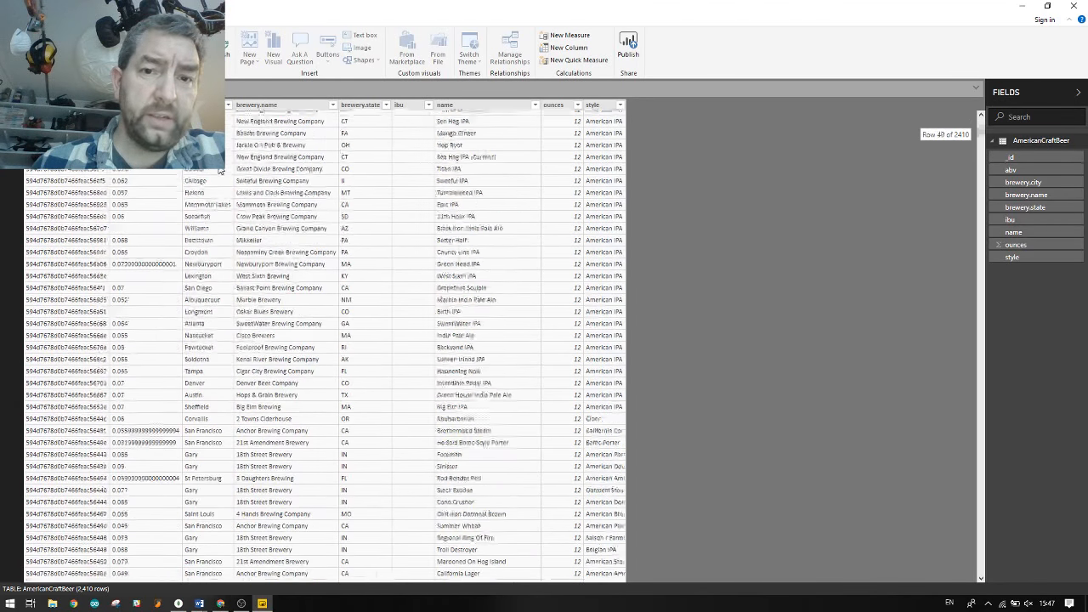
scroll(219, 176, down, 20)
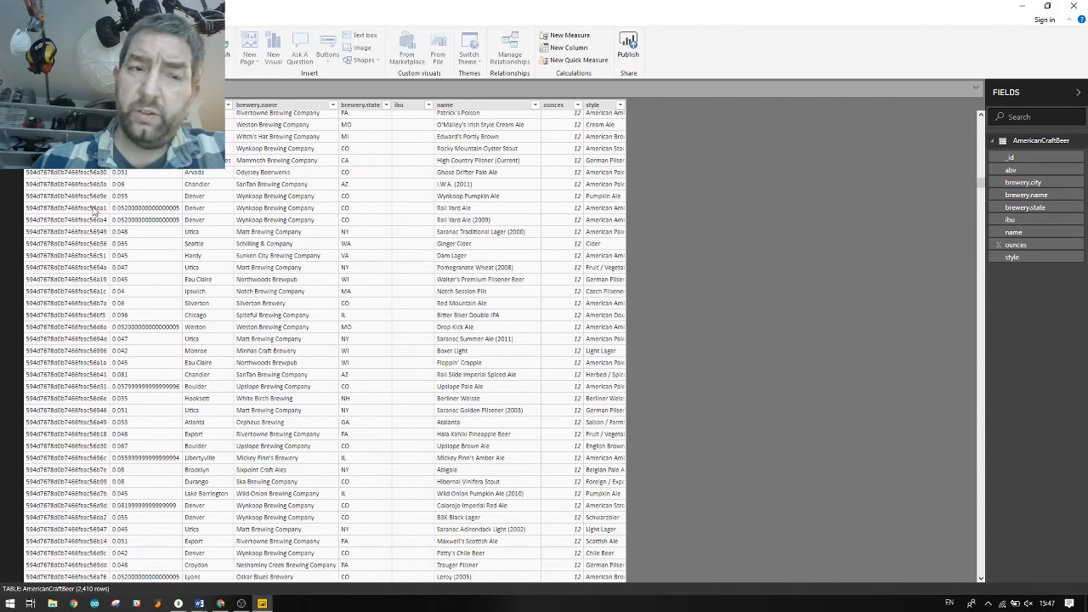
click(11, 95)
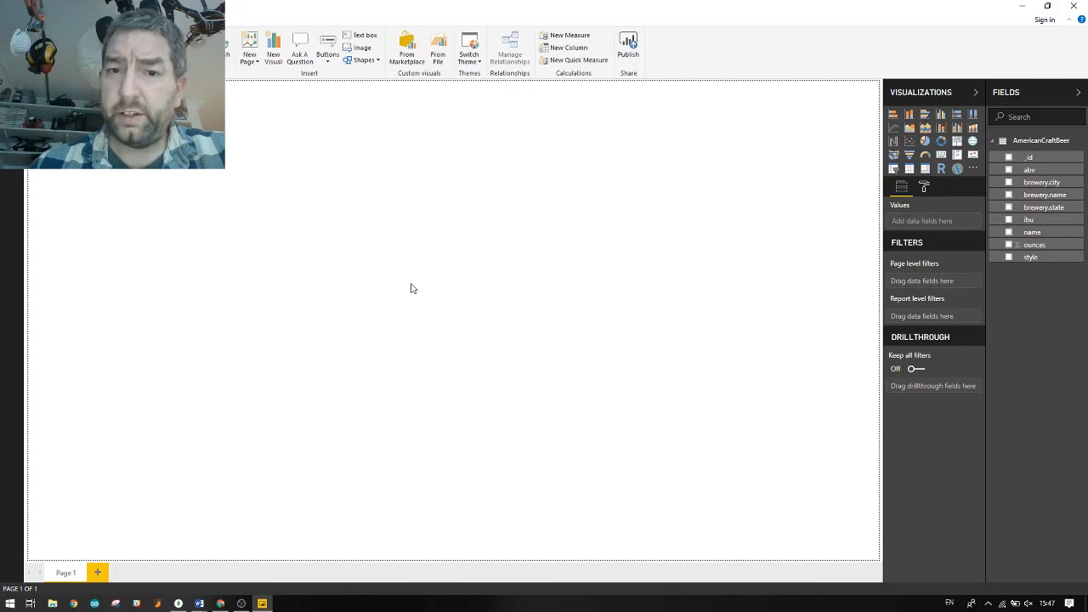
click(941, 114)
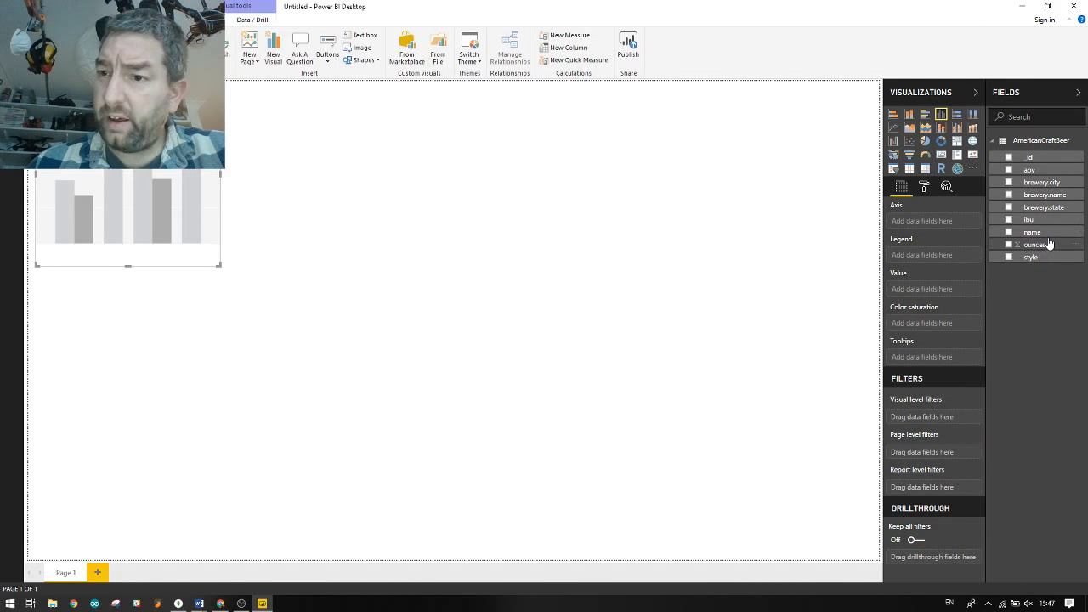
Put abv on the column chart's axis and Count of brewery.state as its value
drag(1047, 249, 998, 248)
drag(1030, 177, 930, 222)
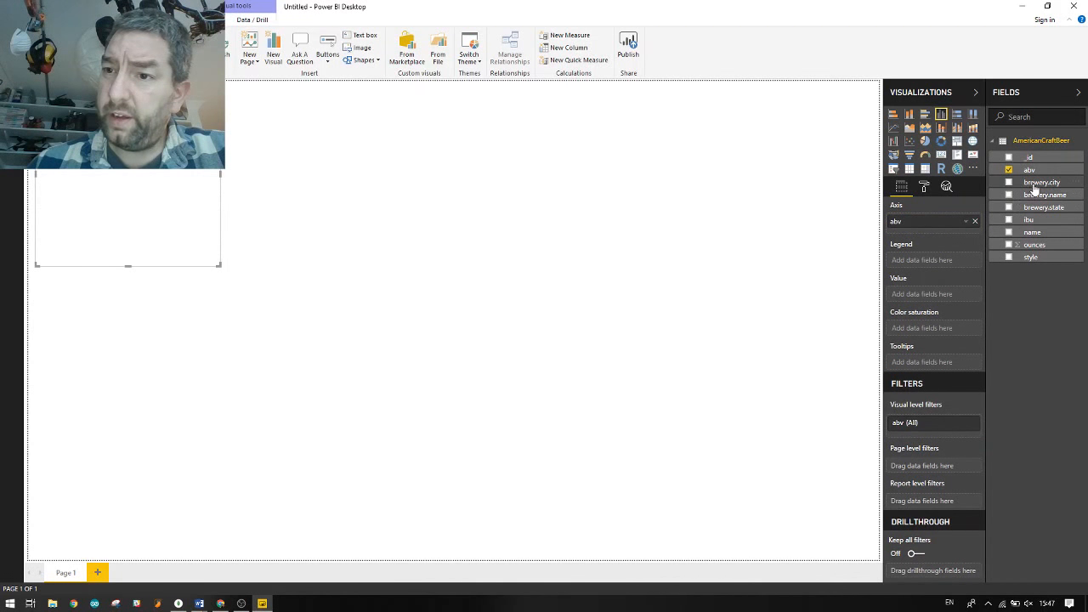
drag(1044, 210, 941, 302)
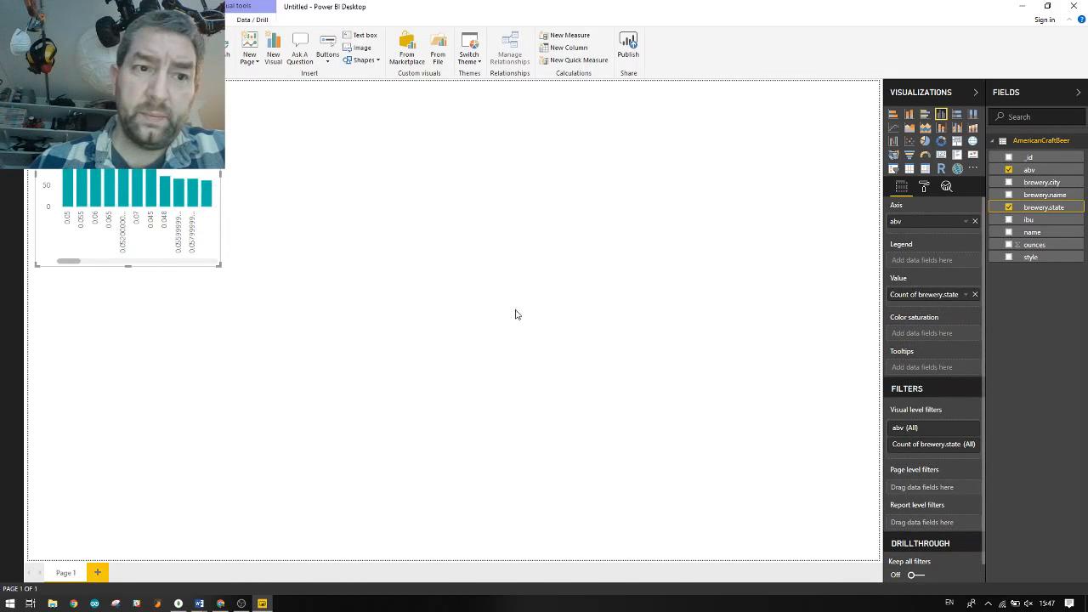
Enlarge the column chart across the page and remove the stray Q&A visual
drag(256, 295, 723, 478)
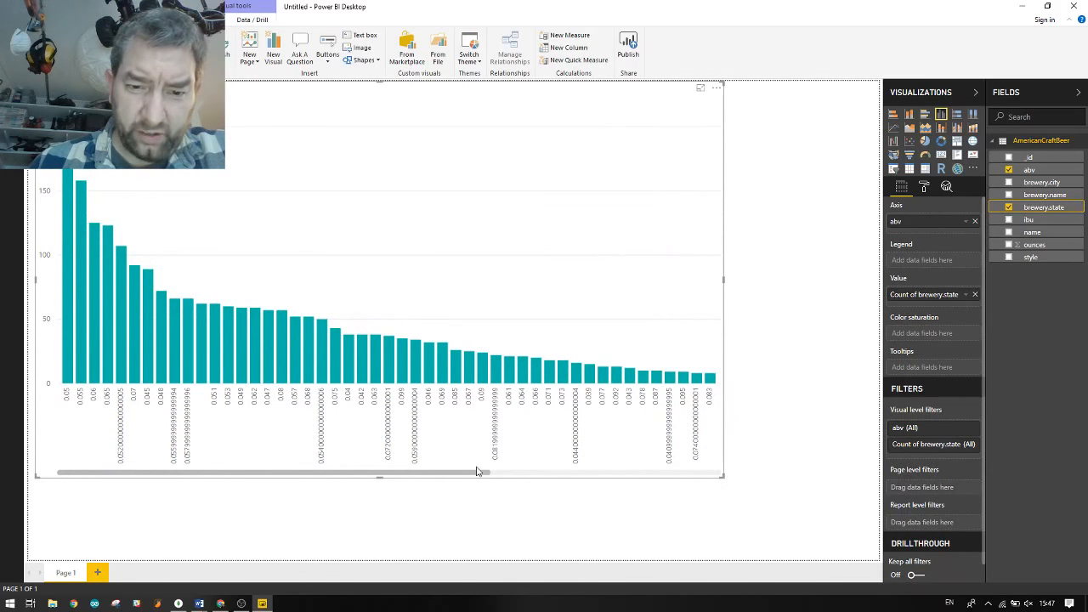
drag(478, 472, 390, 491)
double_click(390, 491)
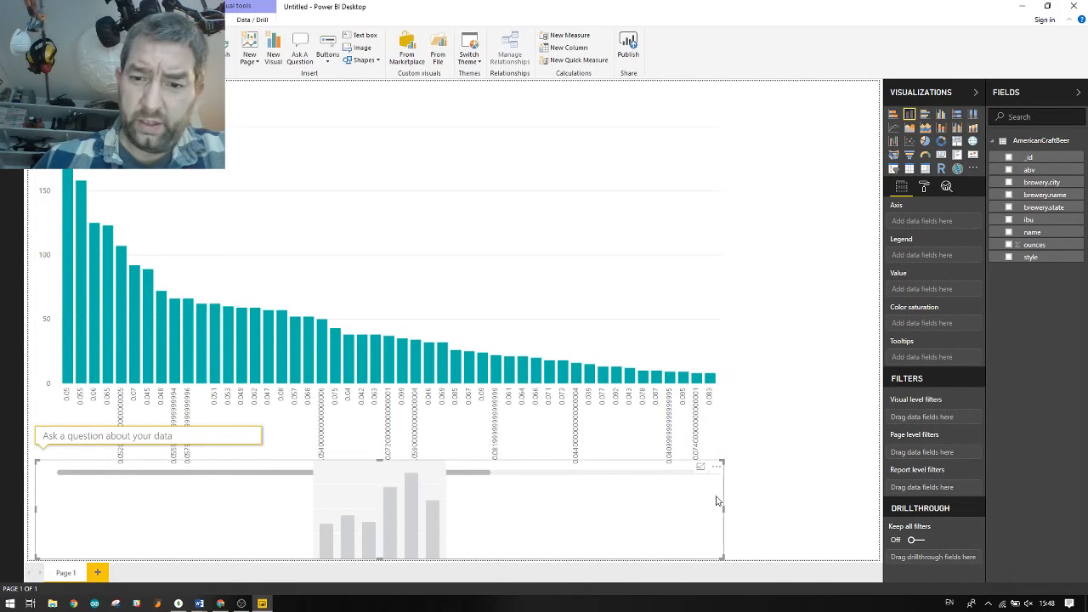
click(716, 466)
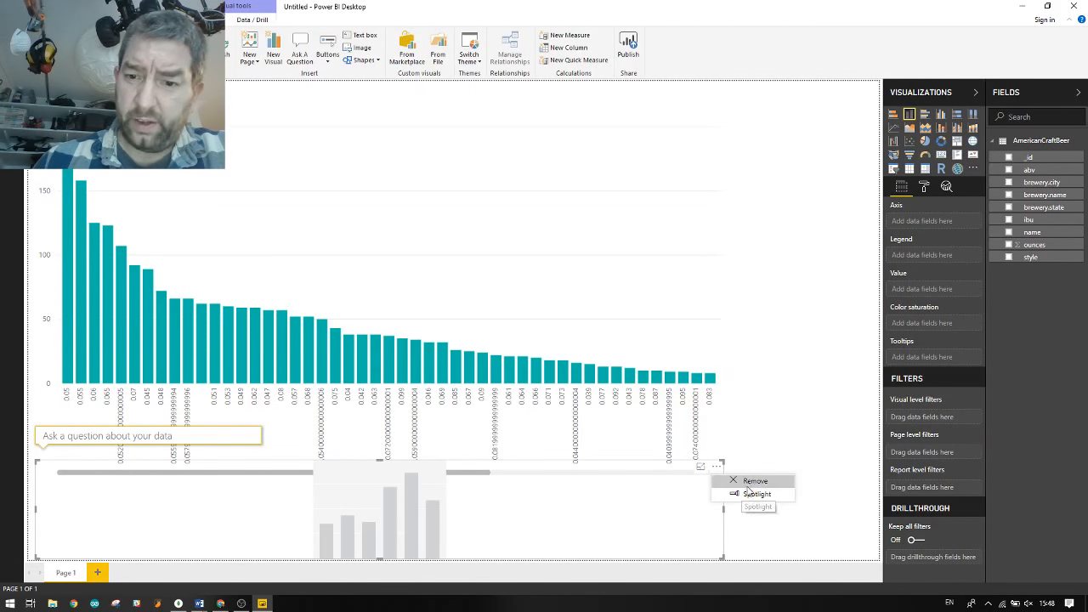
click(750, 482)
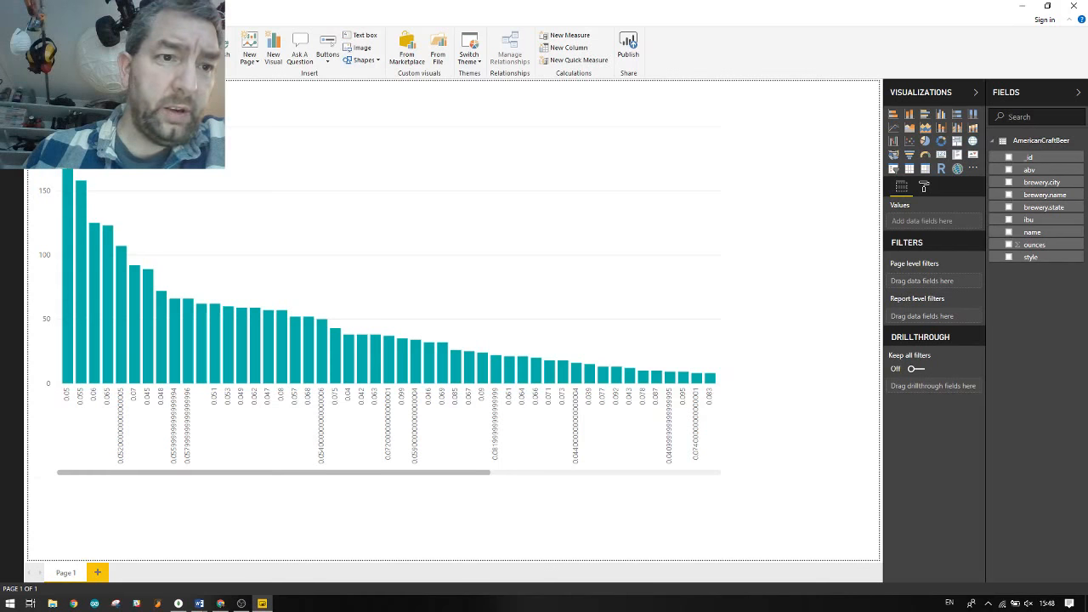
click(11, 117)
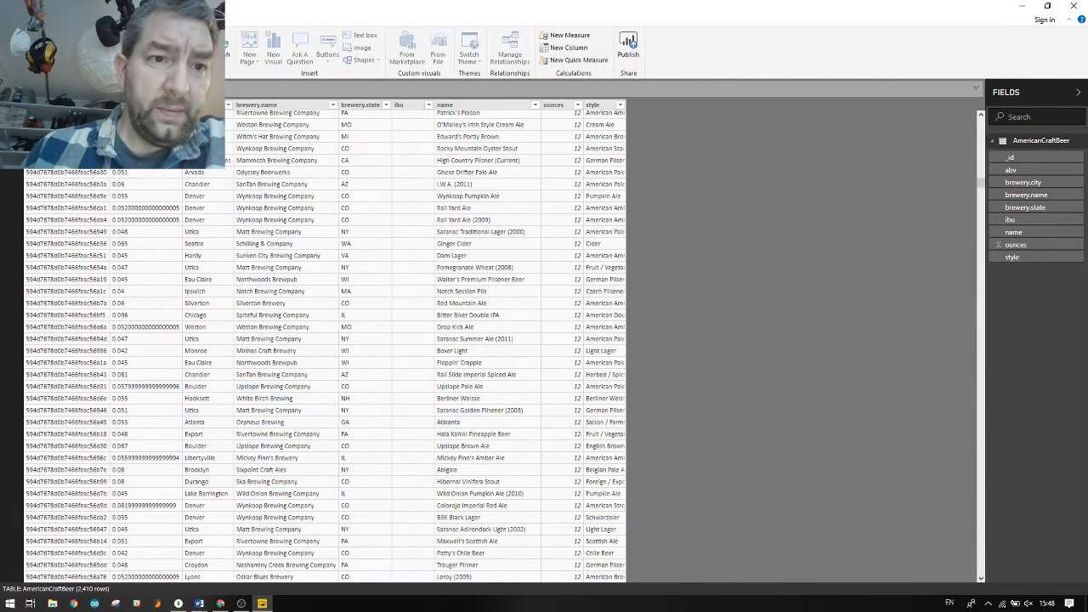
click(177, 106)
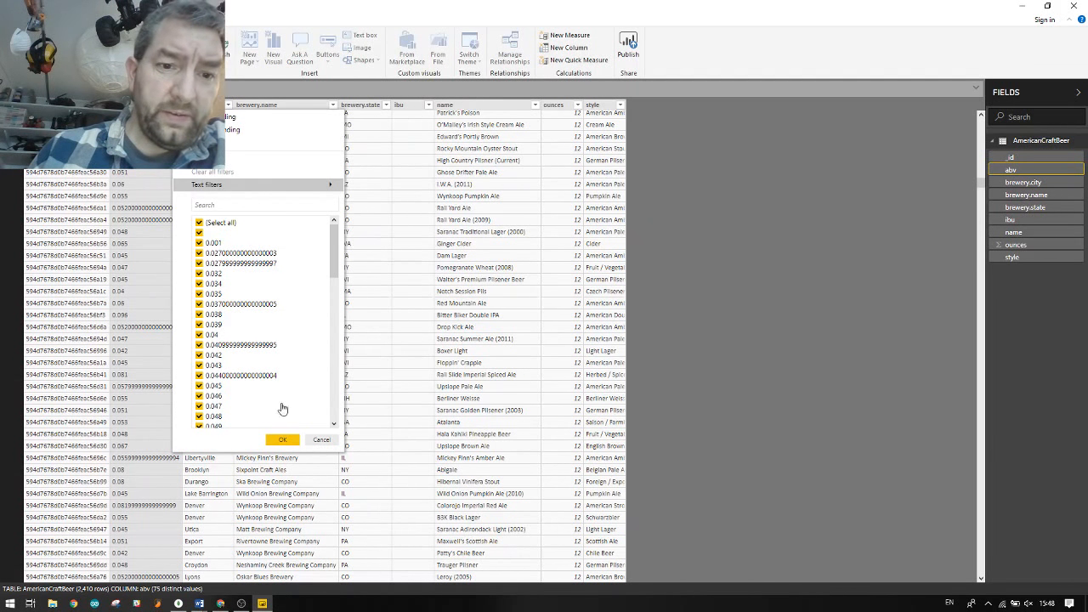
click(322, 440)
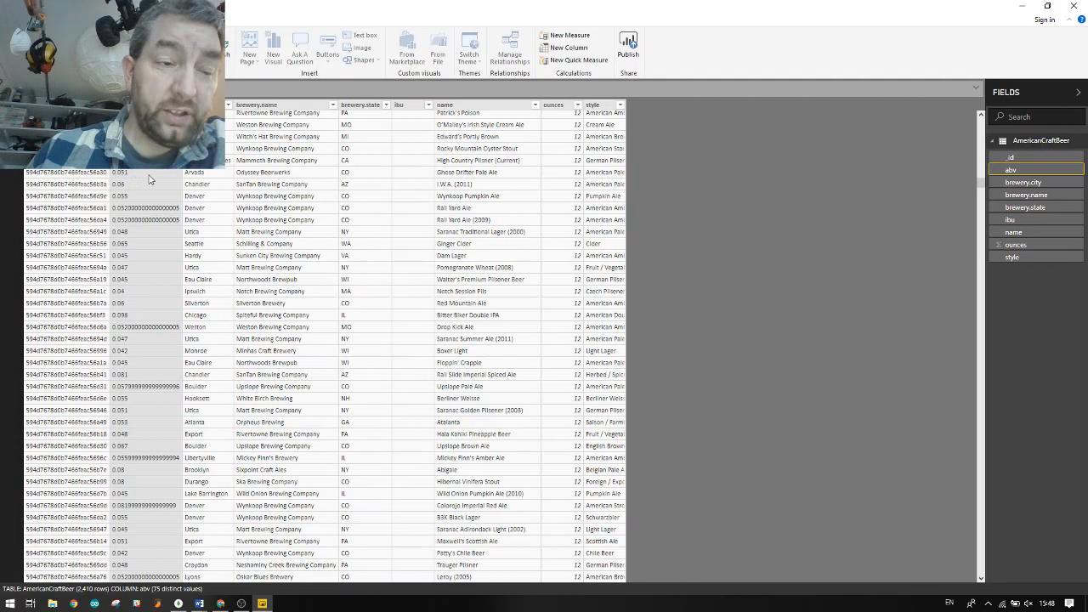
scroll(140, 298, down, 10)
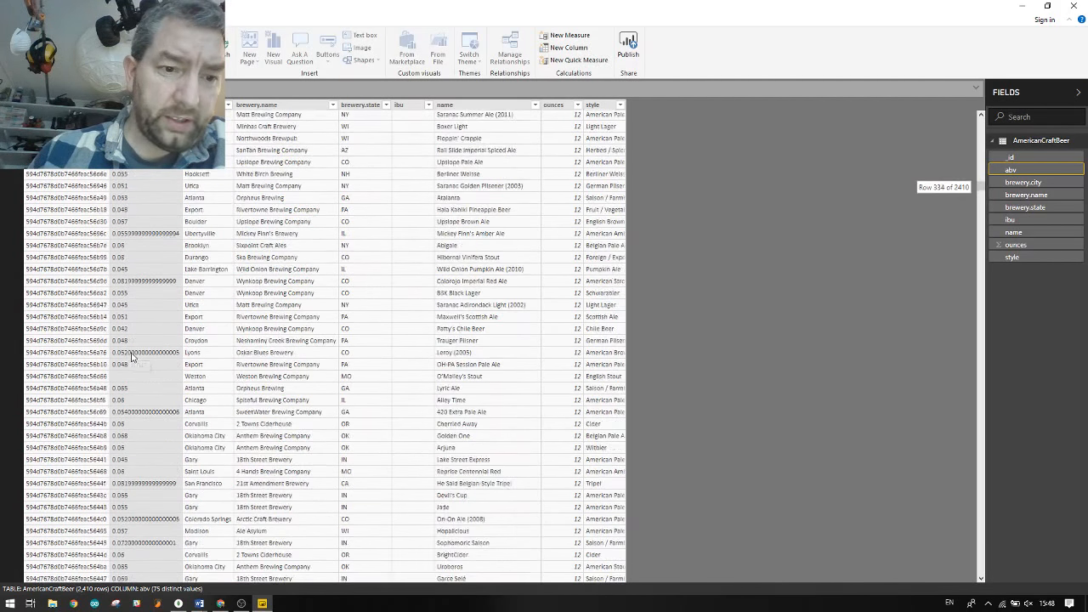
scroll(139, 365, down, 19)
scroll(139, 367, down, 13)
scroll(140, 373, up, 16)
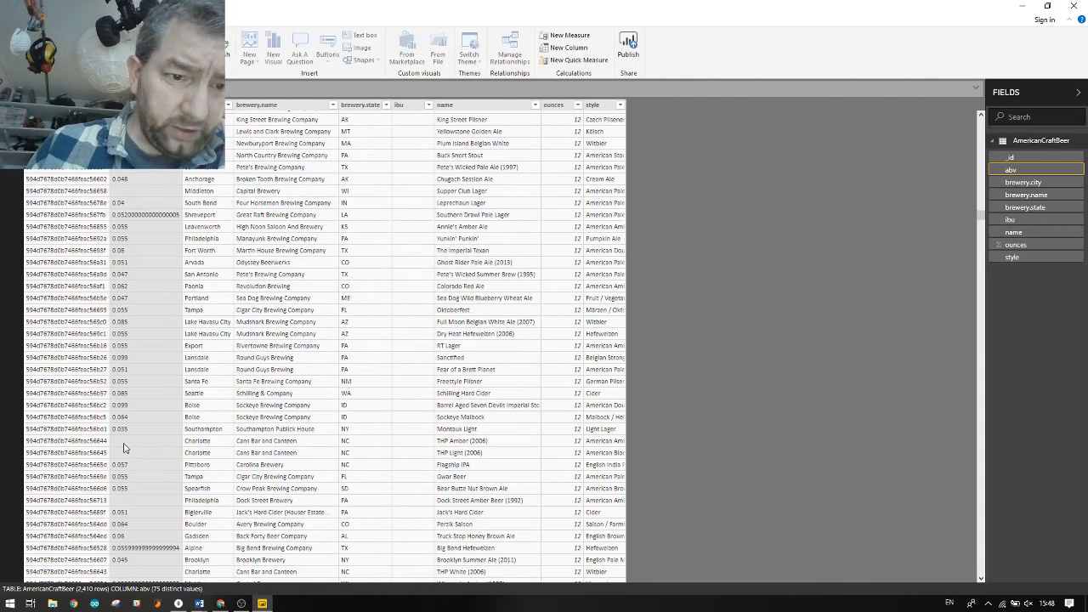
scroll(140, 451, up, 20)
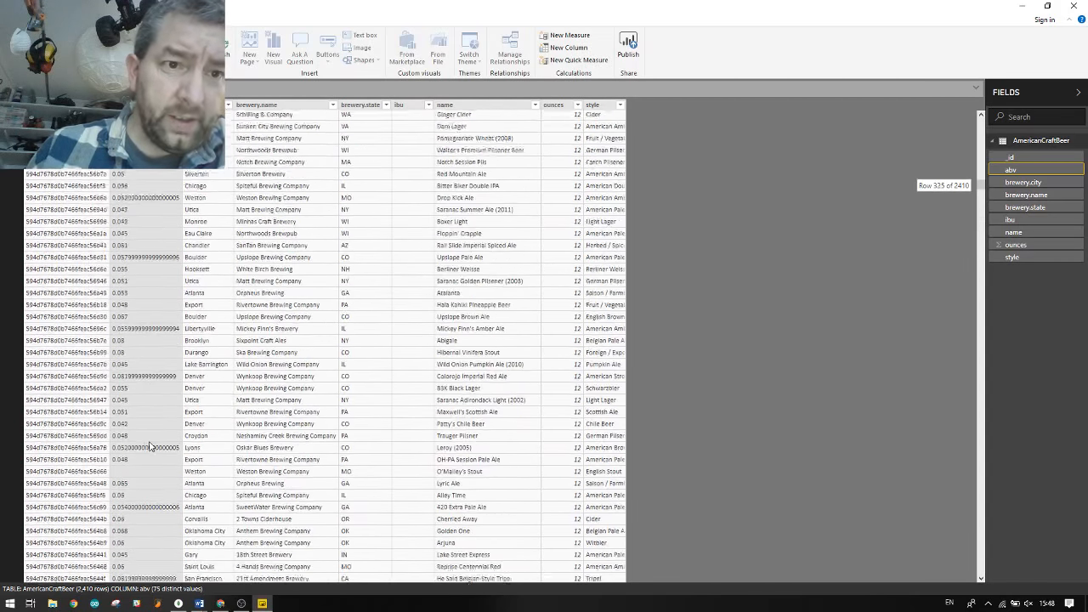
scroll(153, 447, up, 10)
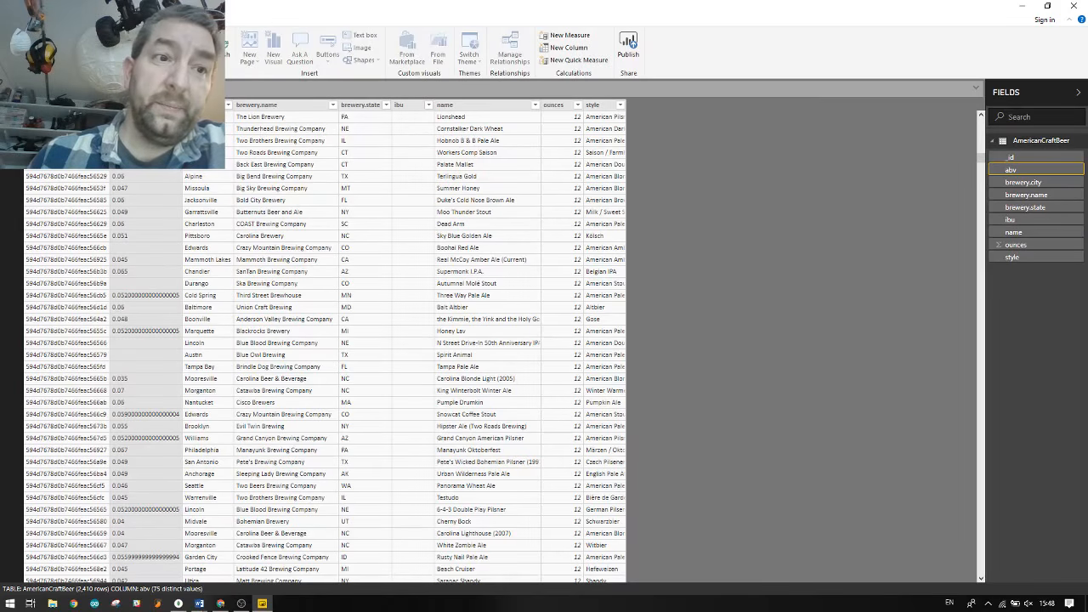
click(11, 94)
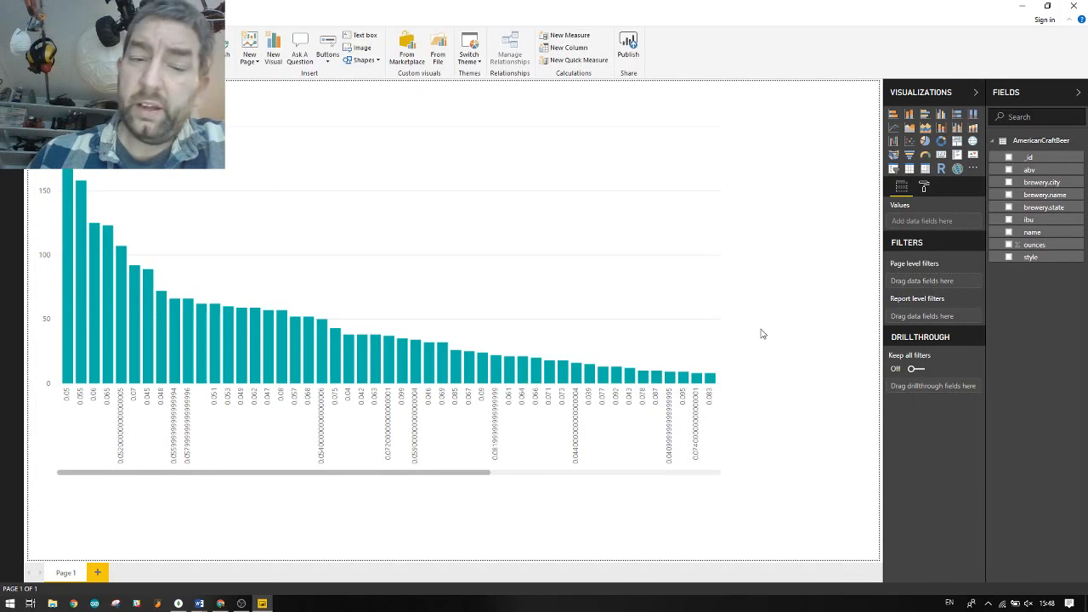
Close Power BI without saving, then launch MongoDB Compass and shift its window left
click(1073, 6)
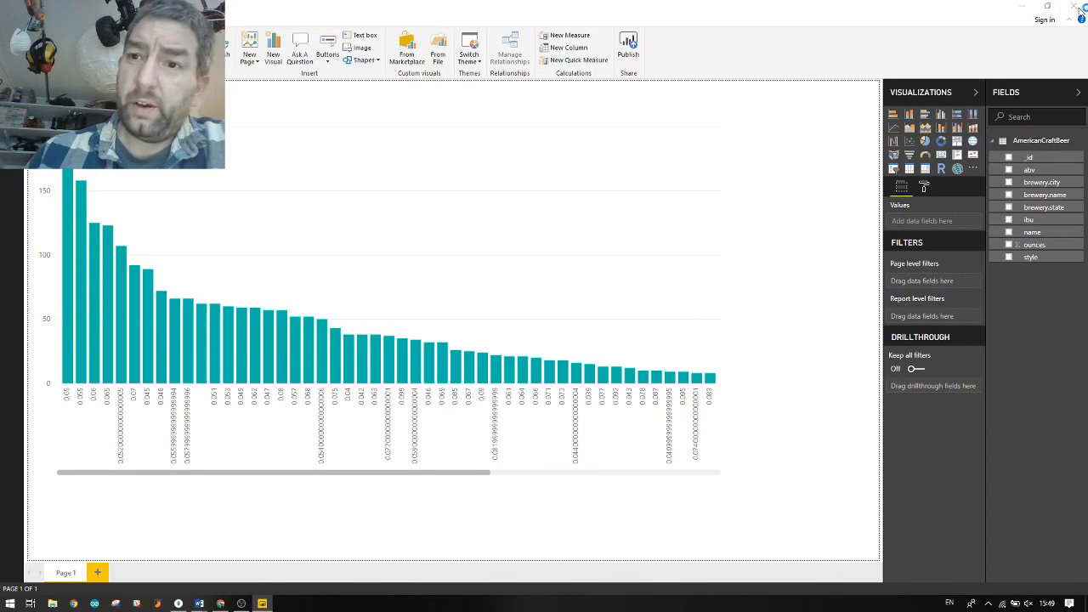
click(595, 319)
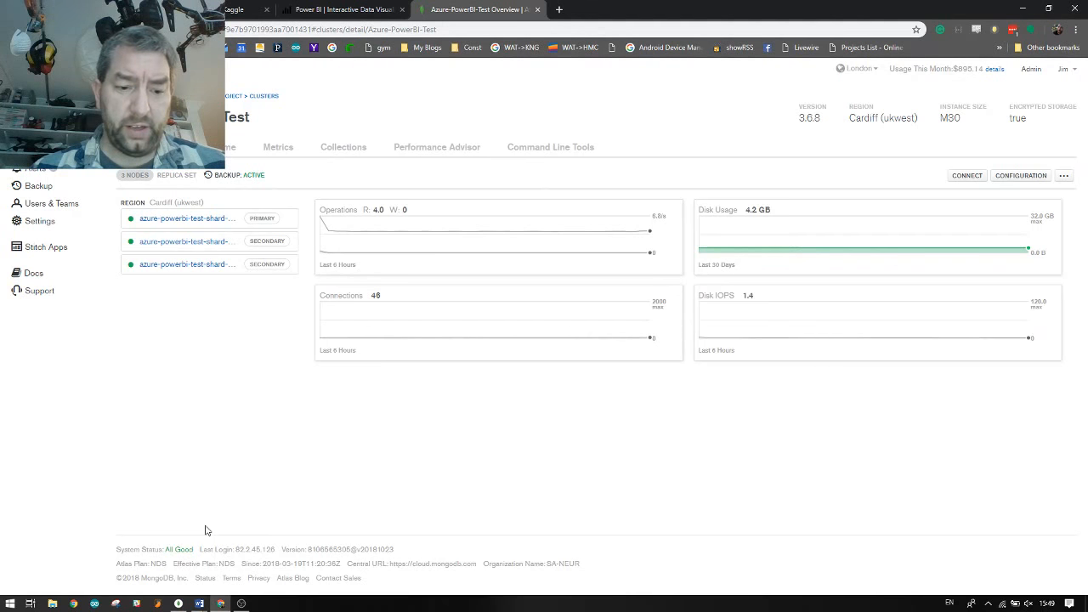
key(super)
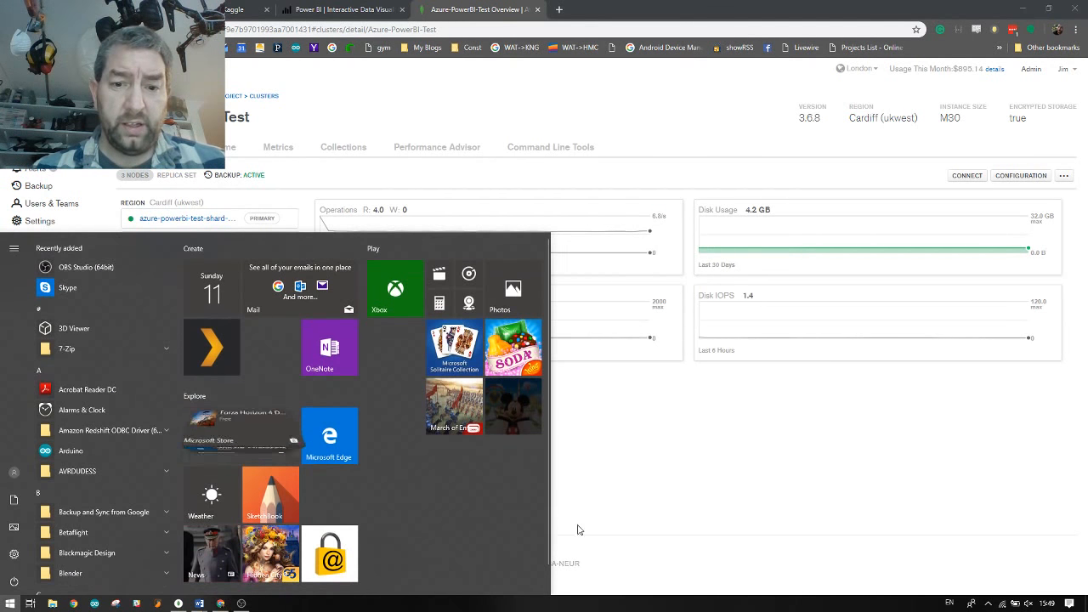
text(comap)
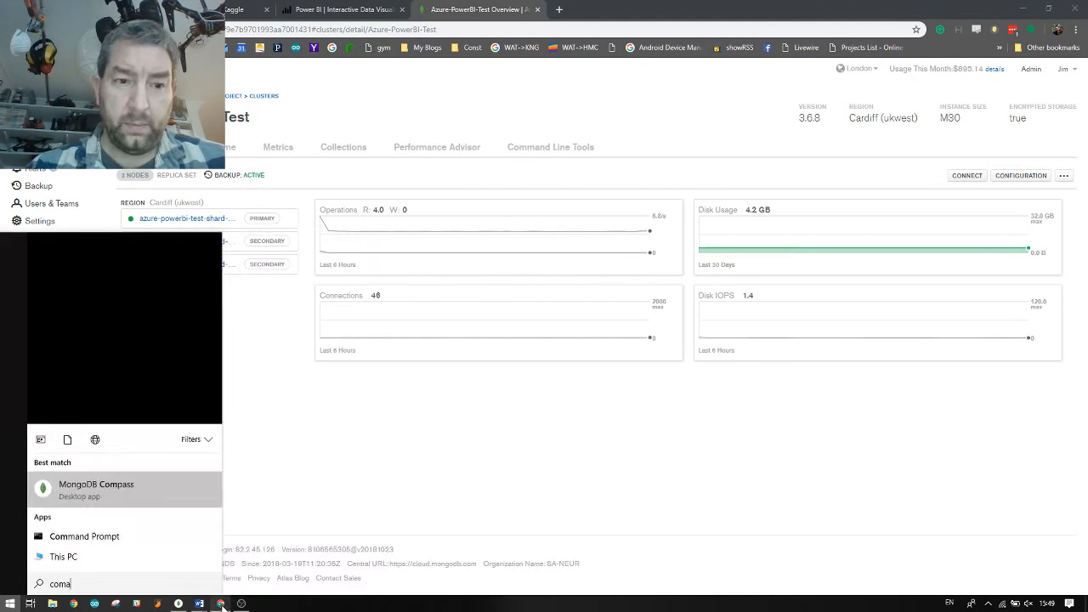
key(BackSpace)
key(BackSpace)
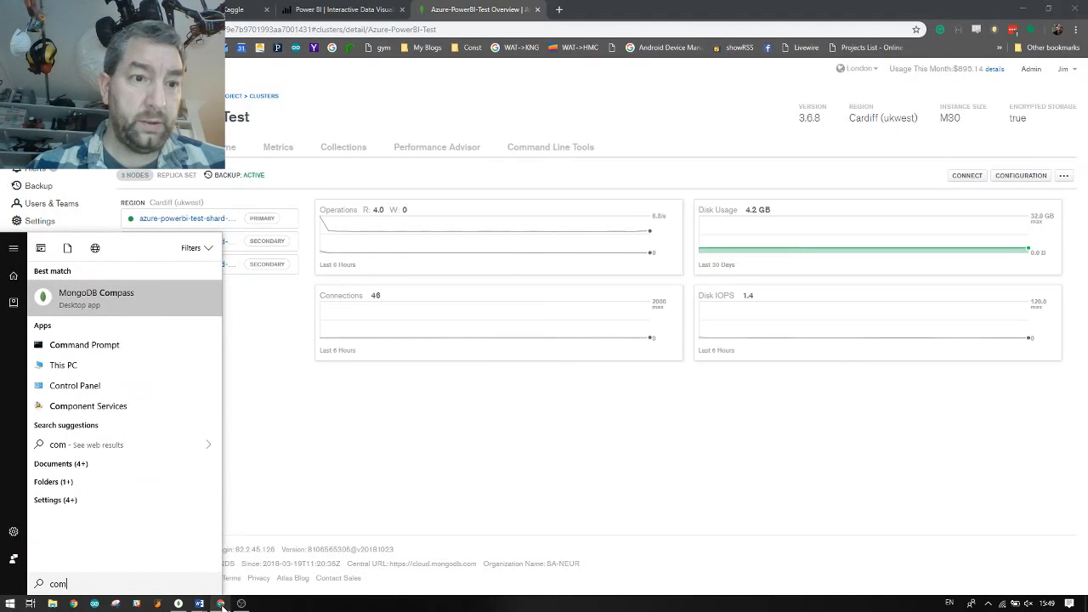
key(Return)
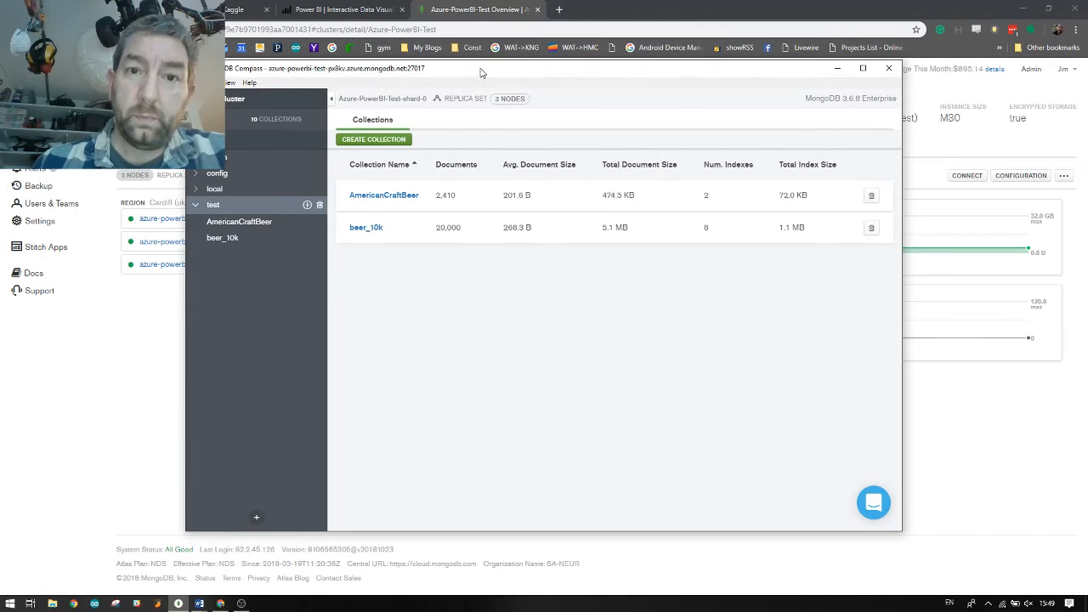
drag(480, 70, 443, 76)
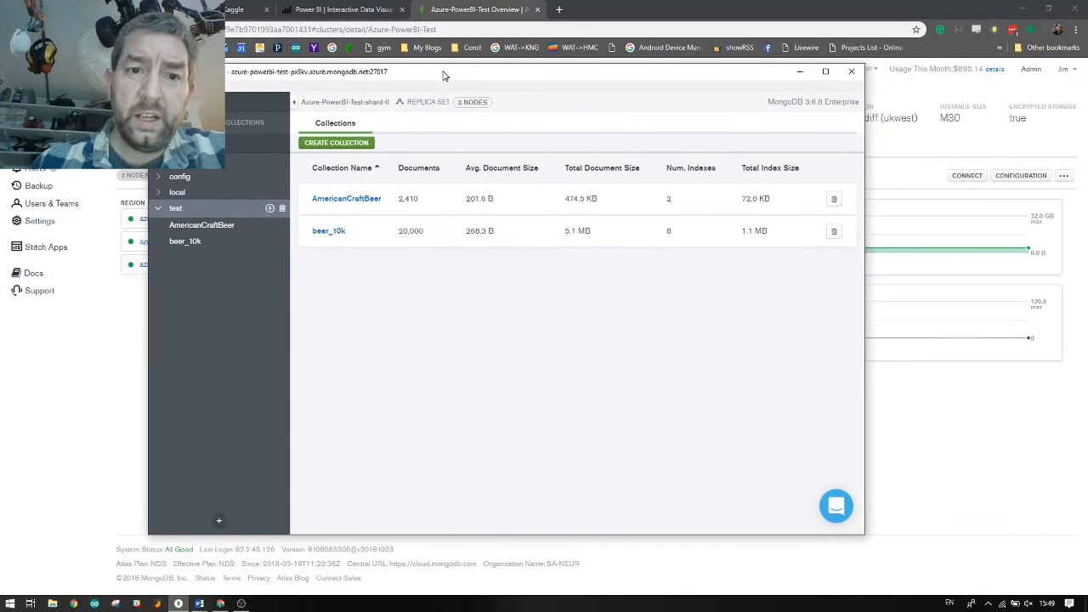
Inspect the first AmericanCraftBeer document, expanding brewery and selecting its abv value
click(338, 201)
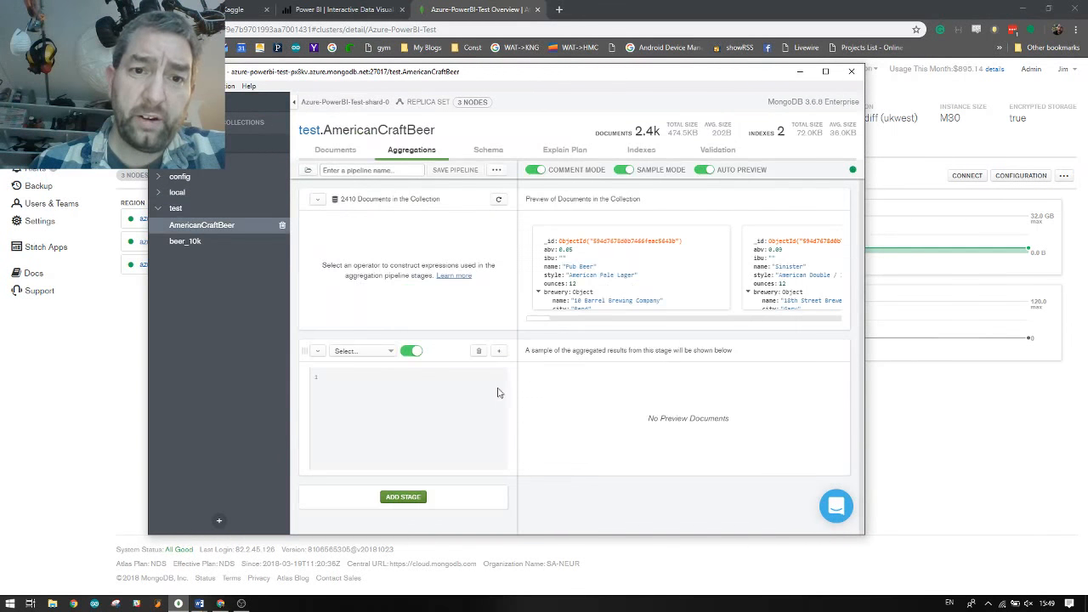
click(343, 153)
click(331, 276)
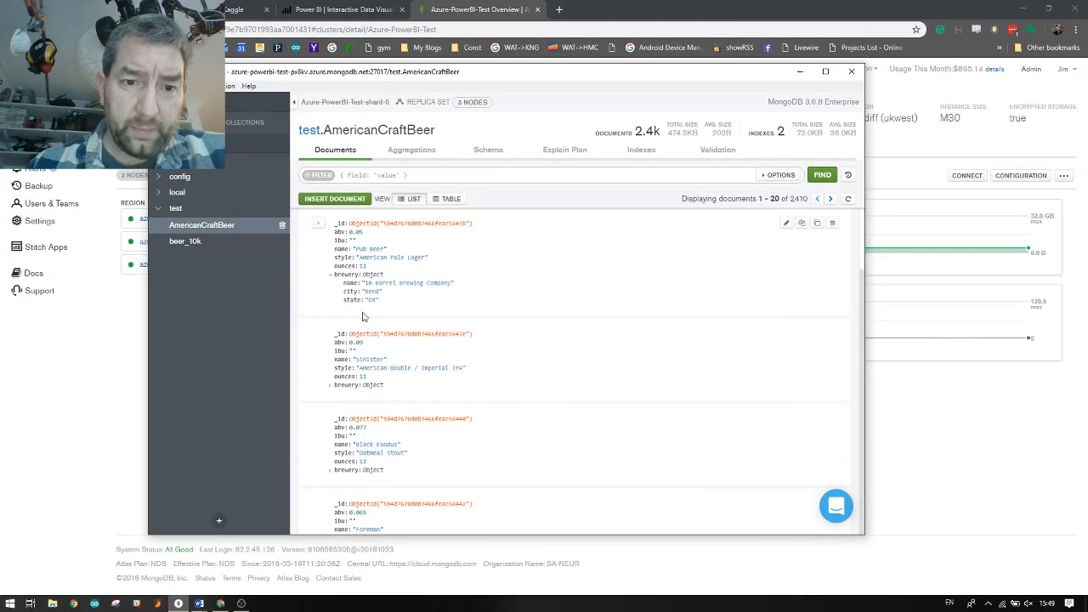
drag(348, 232, 364, 233)
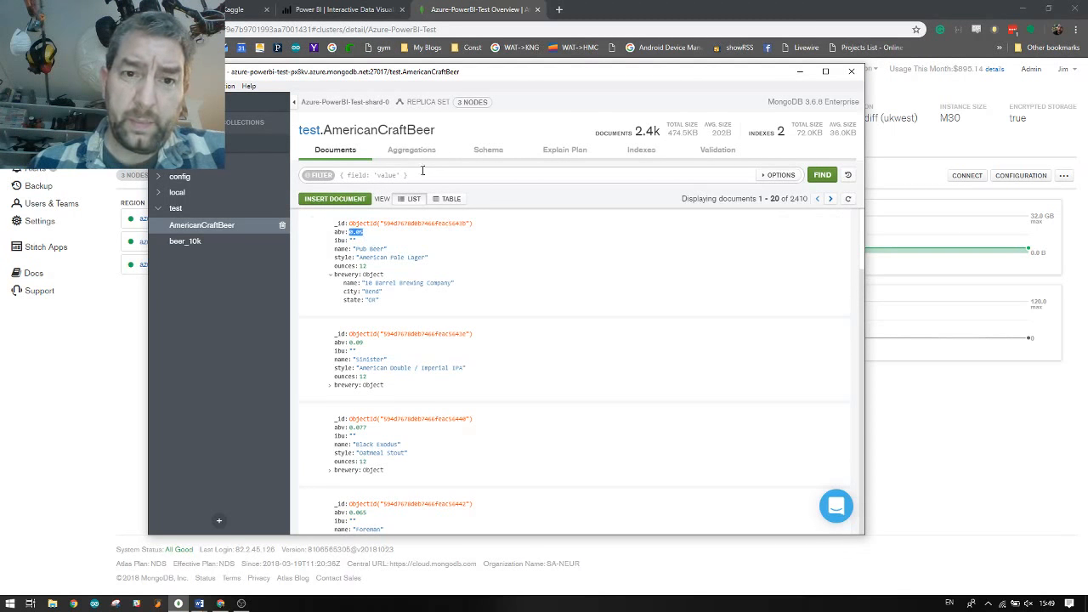
Analyze the collection's schema and check the share of abv values stored as strings
click(481, 154)
click(531, 362)
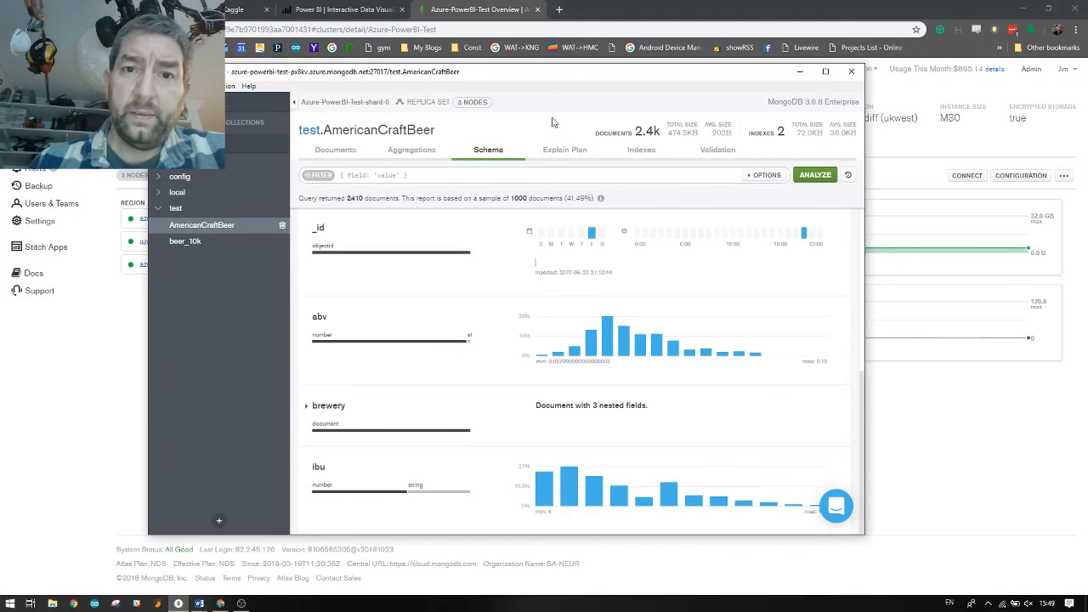
double_click(526, 80)
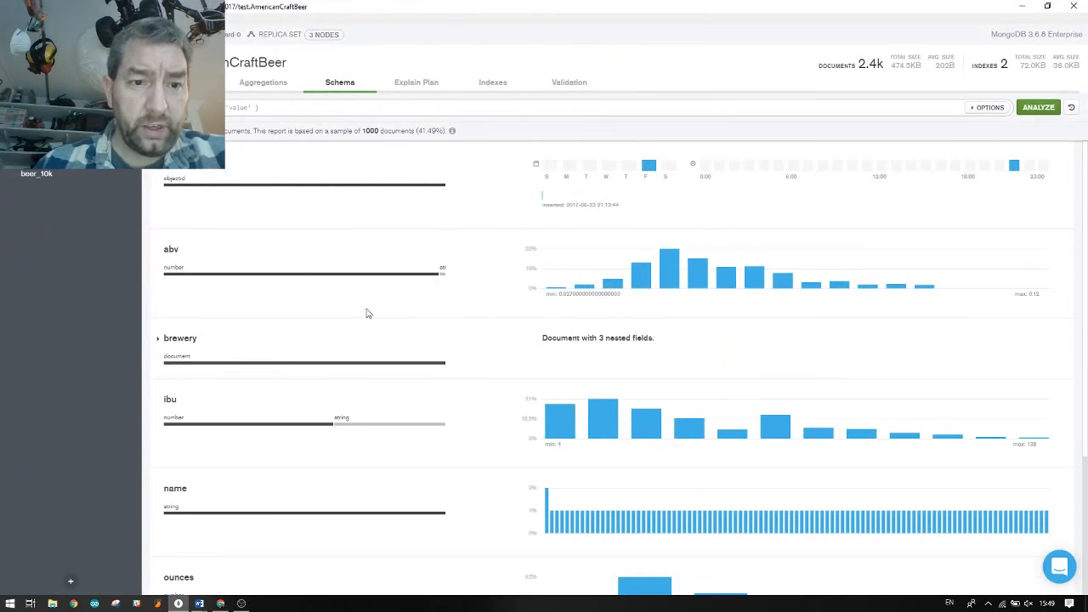
scroll(407, 370, down, 3)
scroll(408, 371, up, 3)
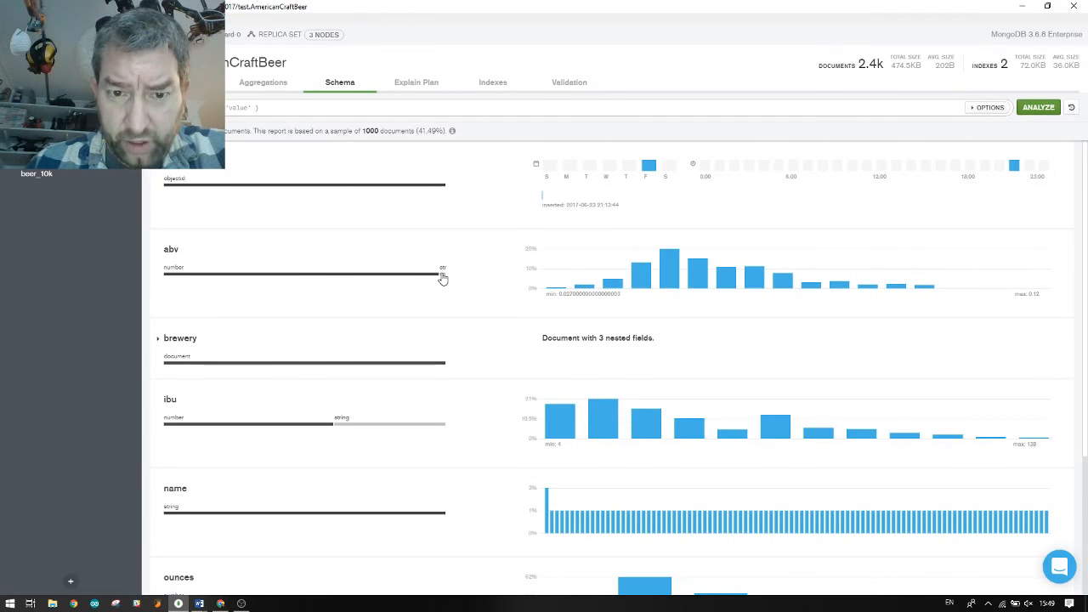
click(442, 274)
click(554, 280)
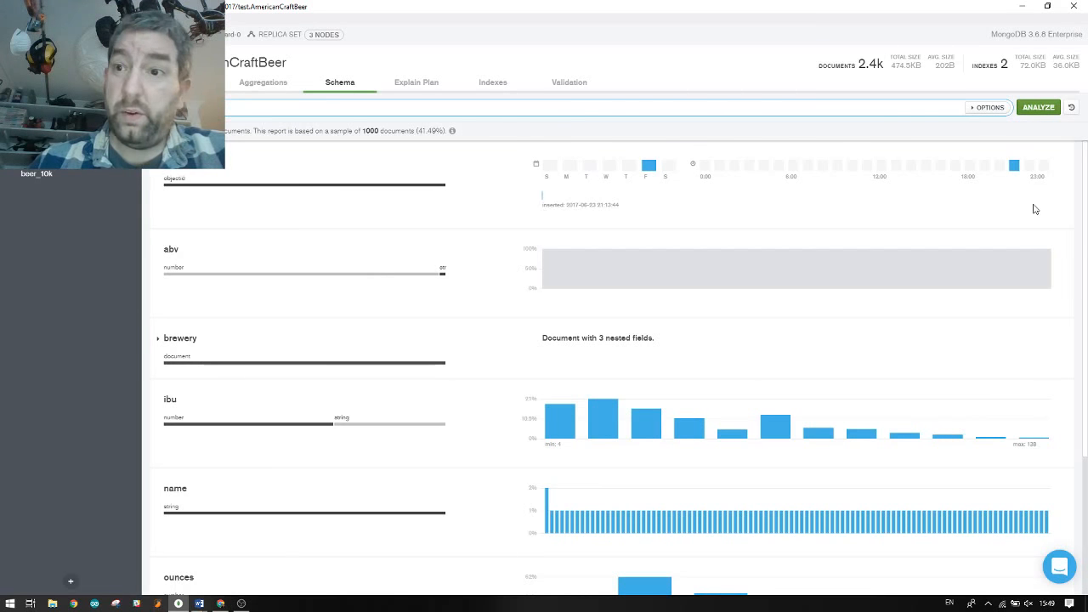
click(257, 83)
Add a $match stage filtering abv:{$gte:0}, followed by a new empty stage
click(207, 285)
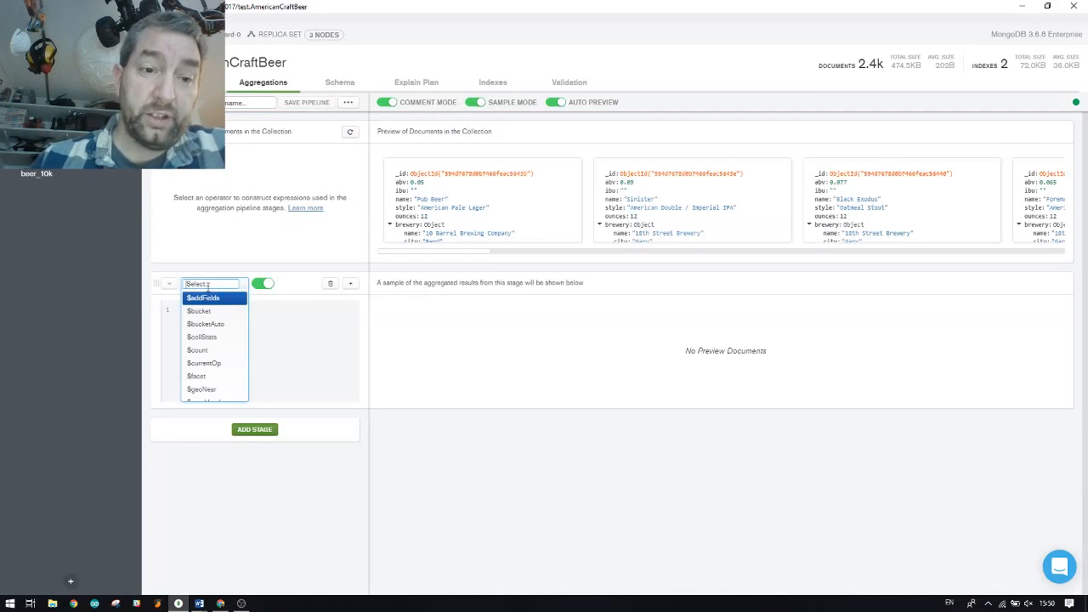
text(mat)
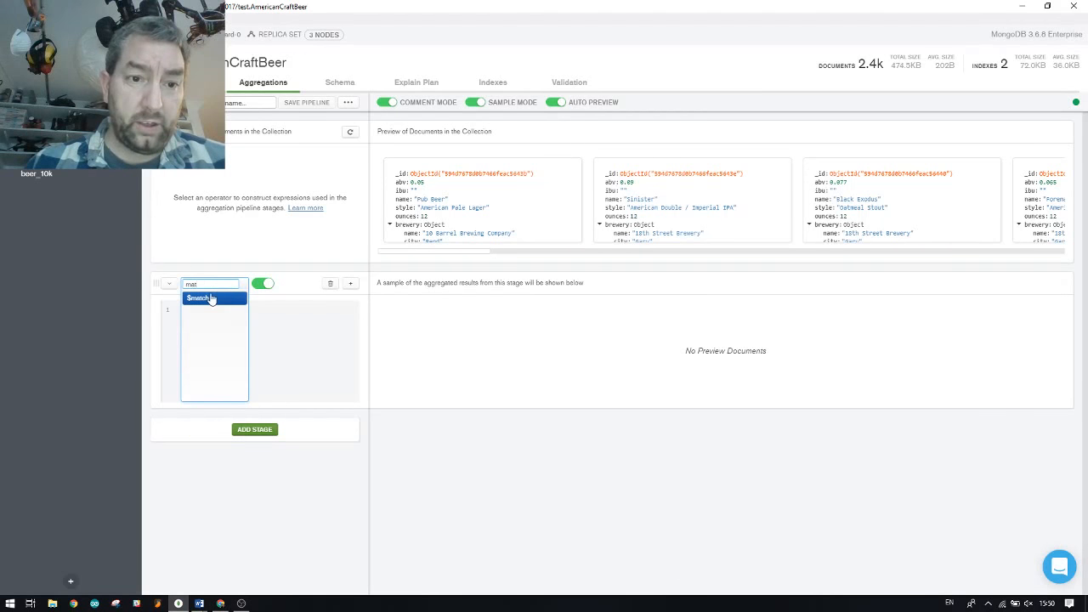
click(212, 297)
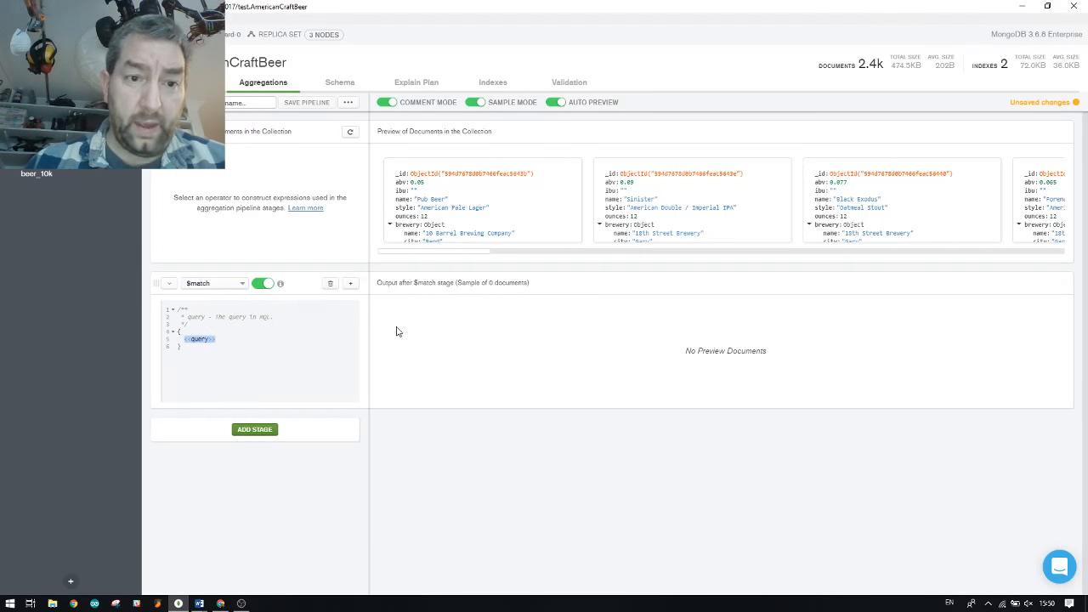
text(abv)
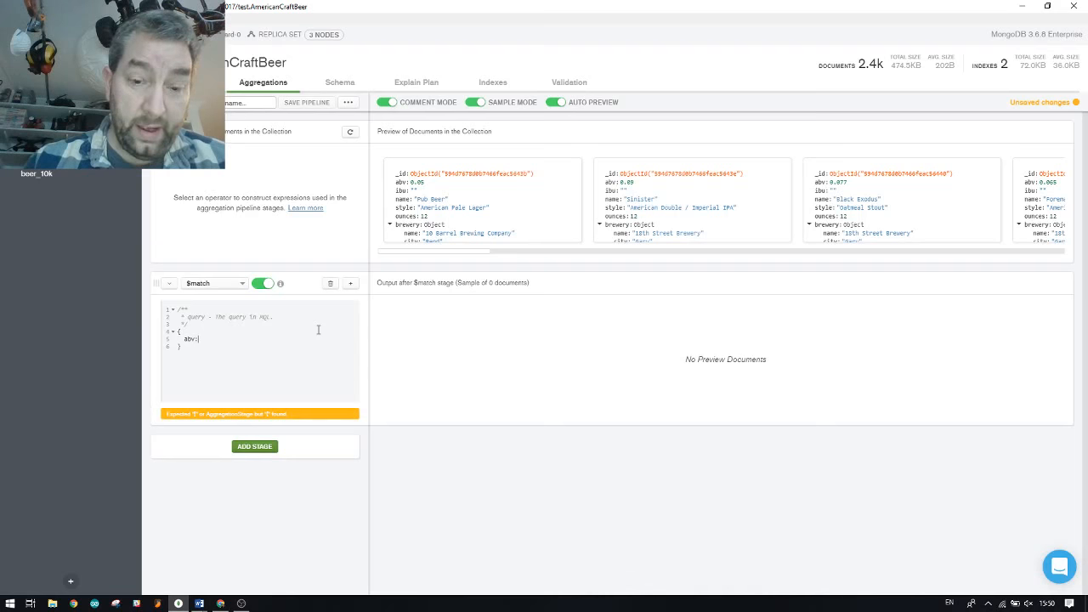
text(:{$)
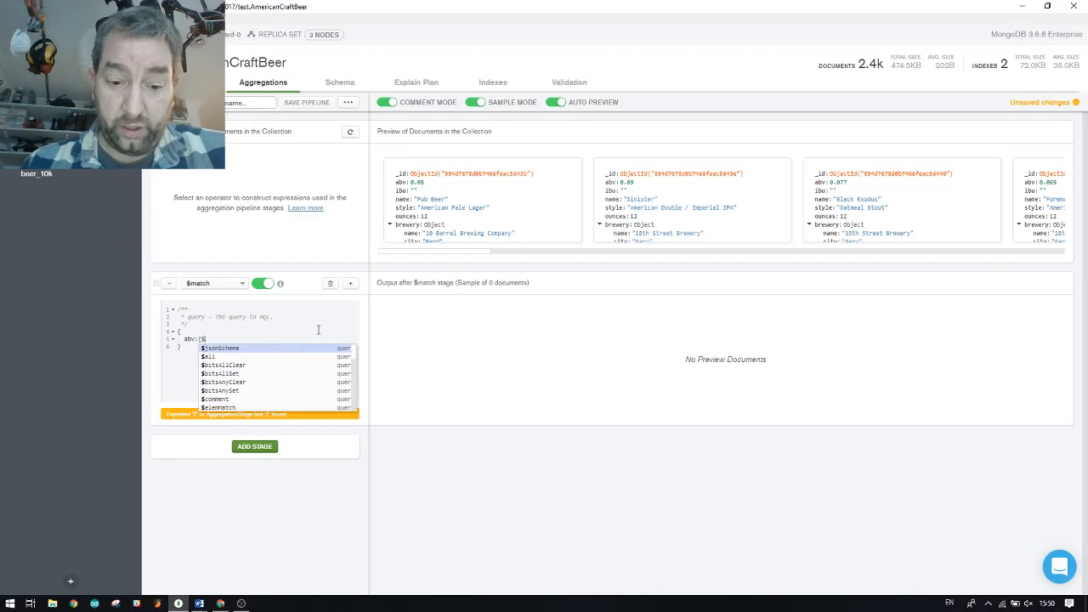
text(gte)
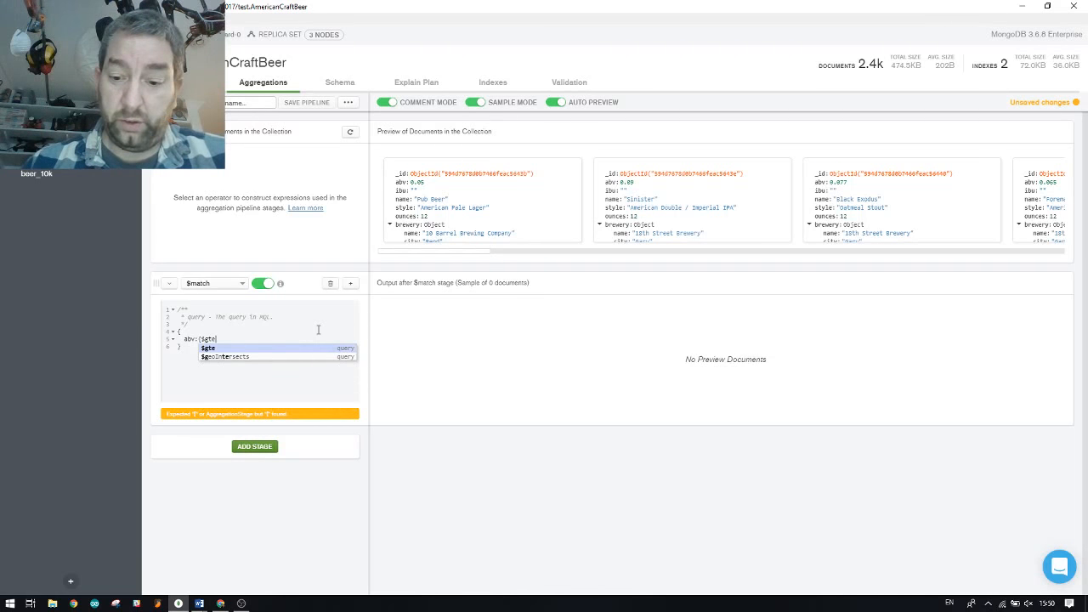
text(:0)
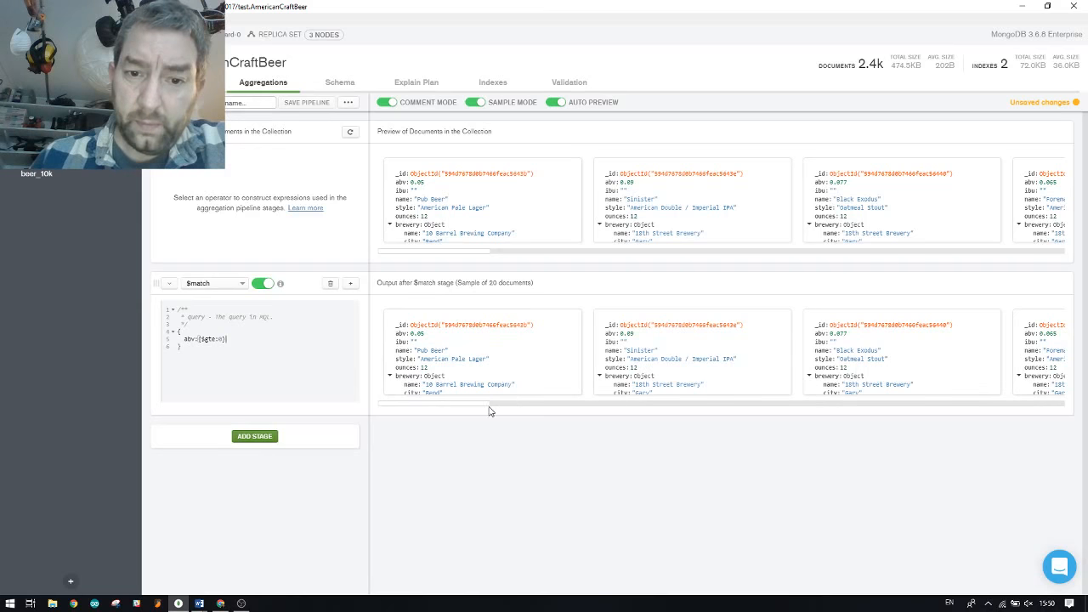
scroll(499, 358, down, 1)
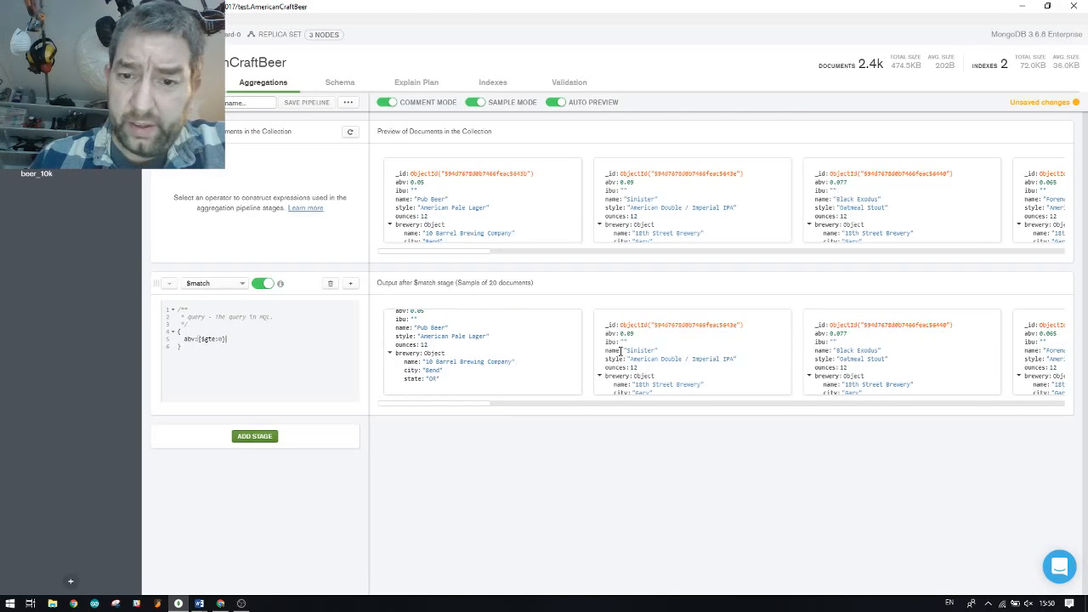
scroll(463, 355, up, 1)
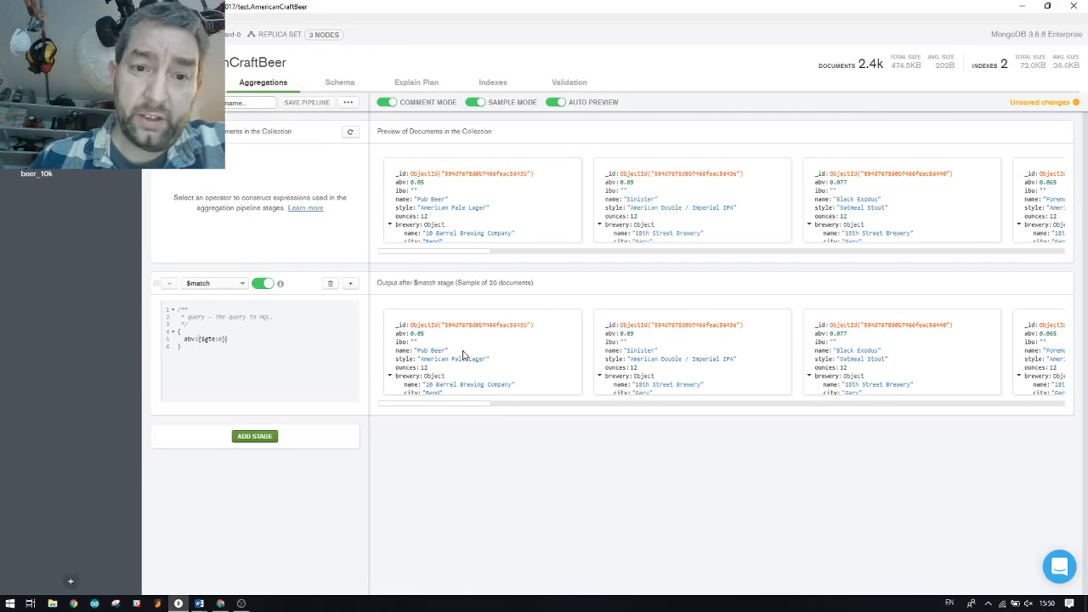
click(254, 438)
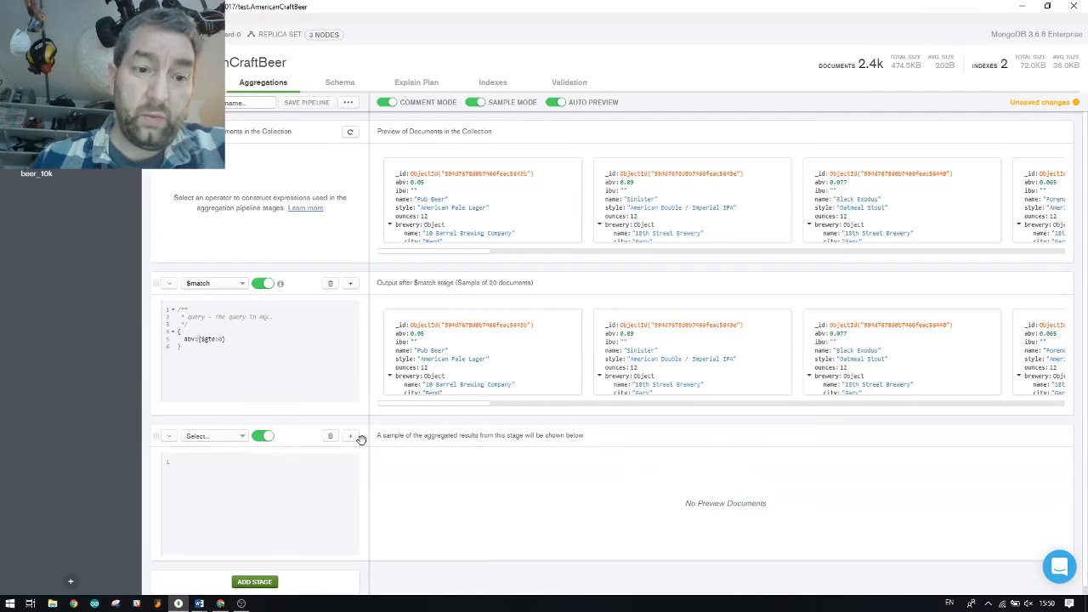
Add a $out stage to AmericanCraftBeer_ABV_Fixed, save the documents, and go to the collection
click(215, 438)
text(out)
click(216, 452)
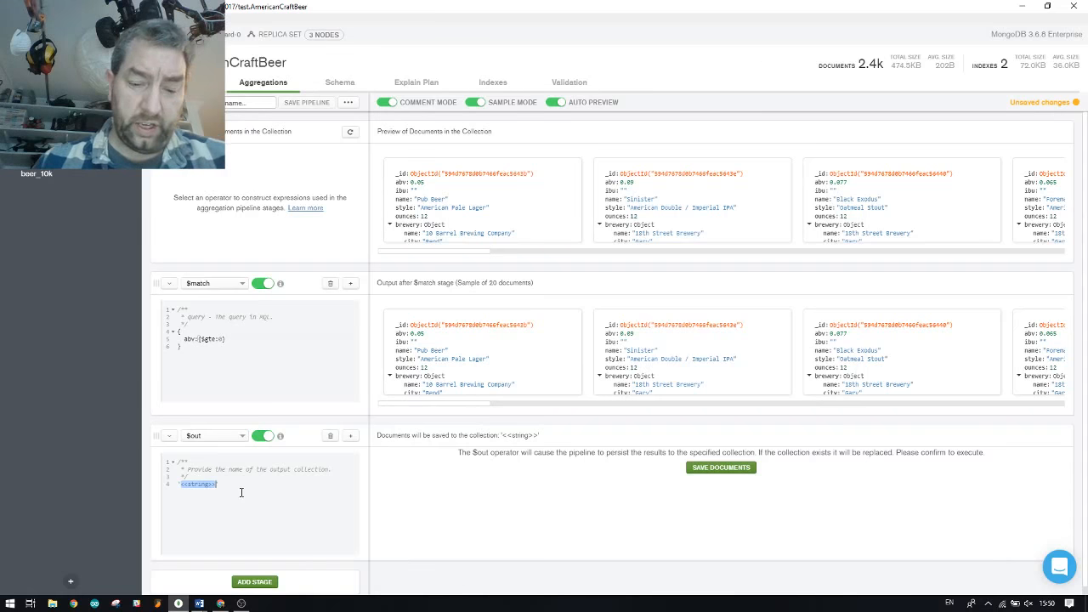
text(American)
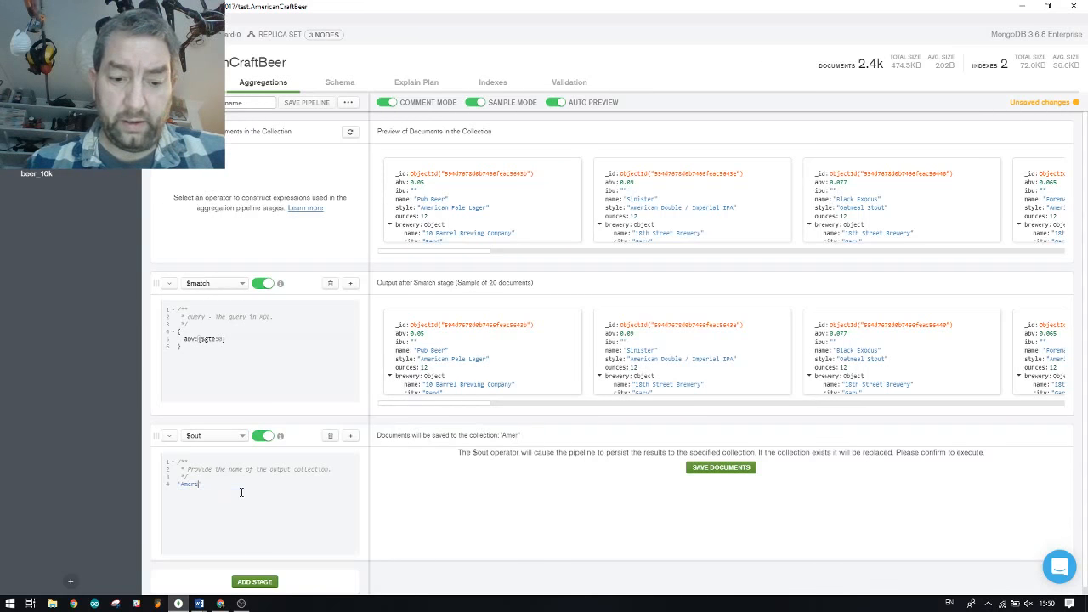
text(Craft)
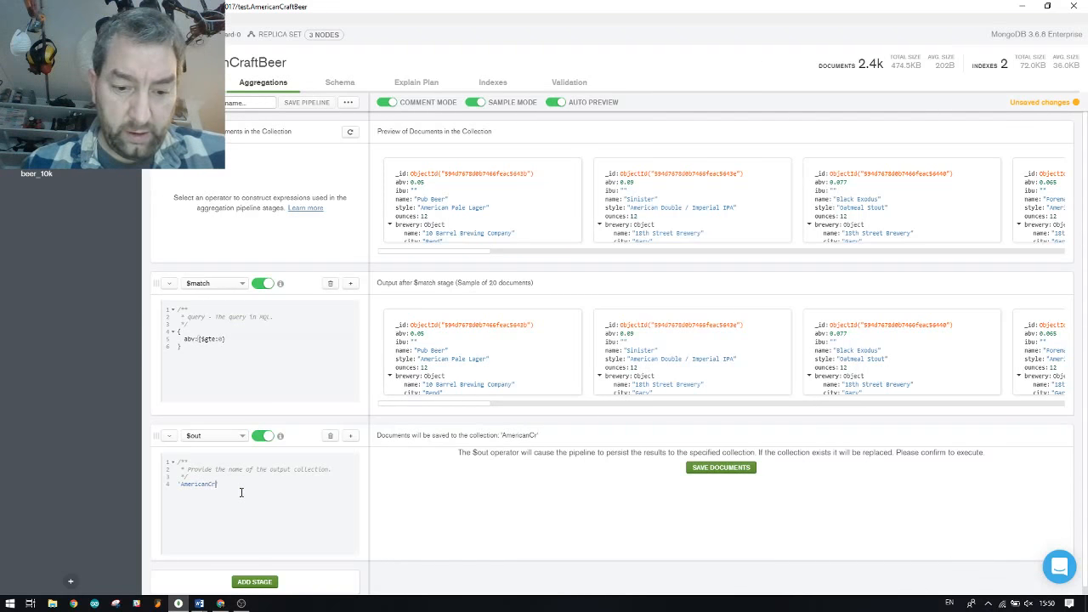
text(Beer_AB)
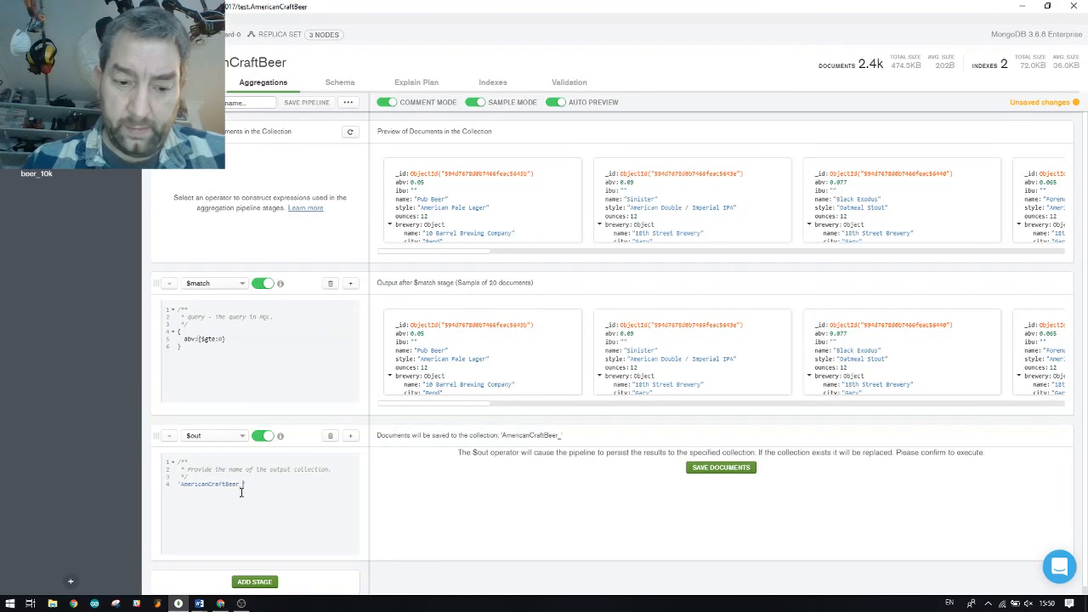
text(V_Fixed)
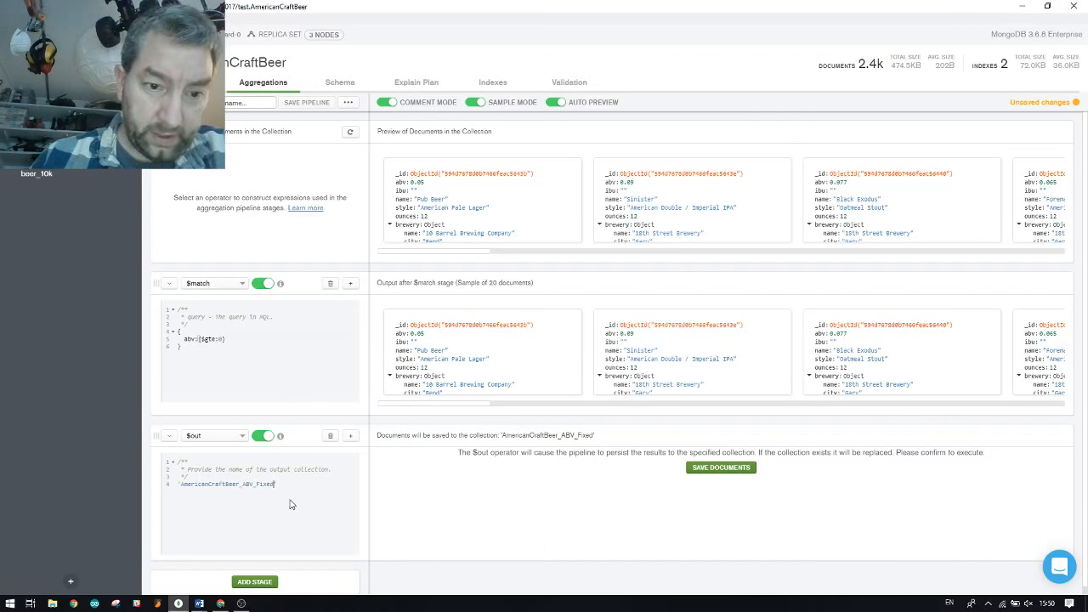
click(706, 472)
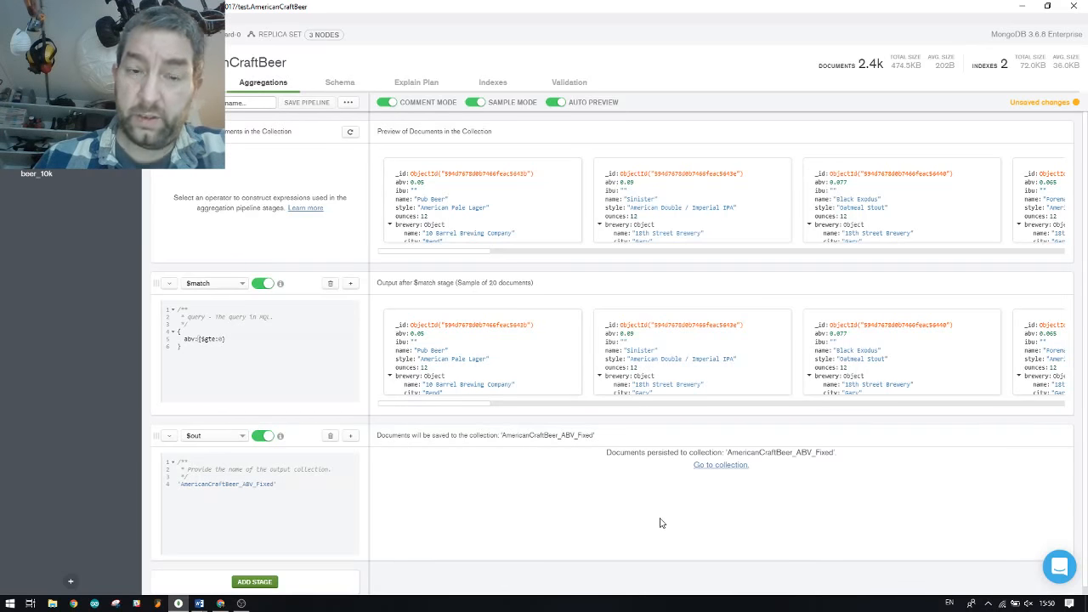
click(30, 136)
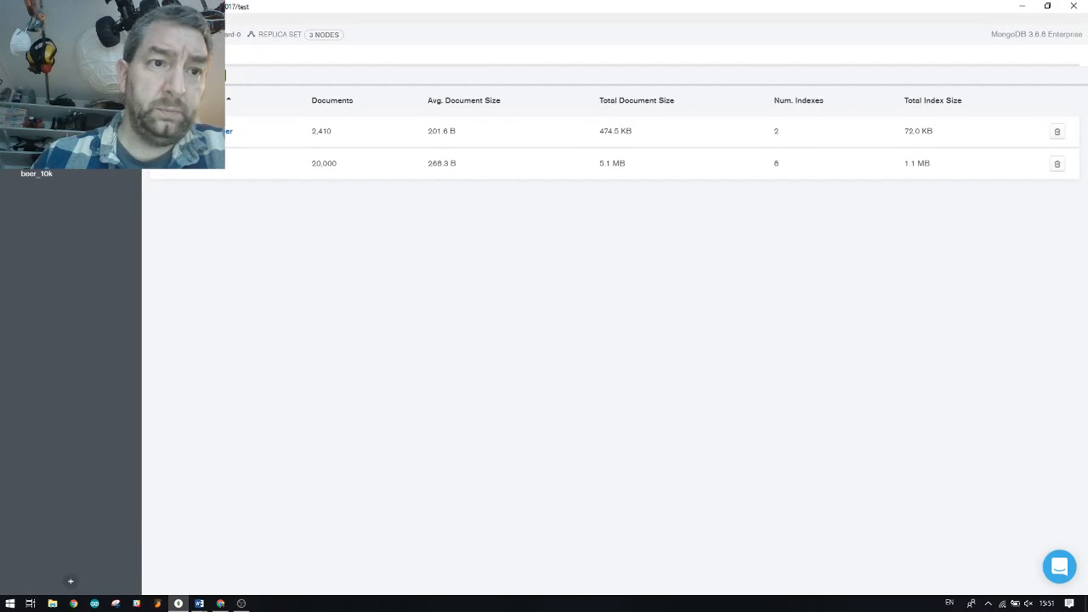
Refresh the collections, compare 2,348 documents against the original 2,410, then minimize Compass
click(129, 54)
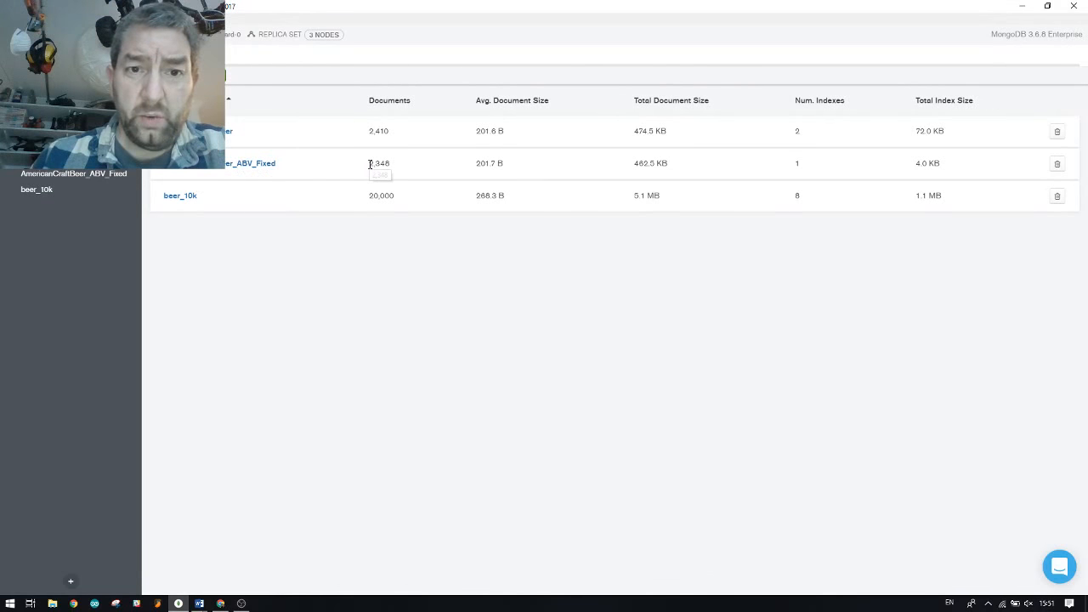
drag(369, 164, 388, 132)
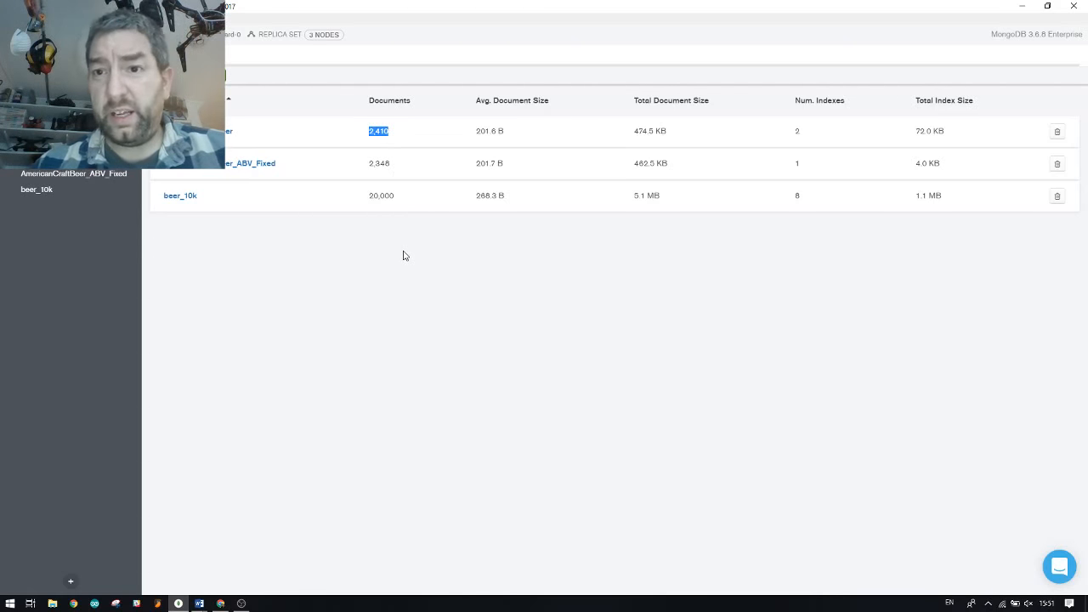
click(338, 346)
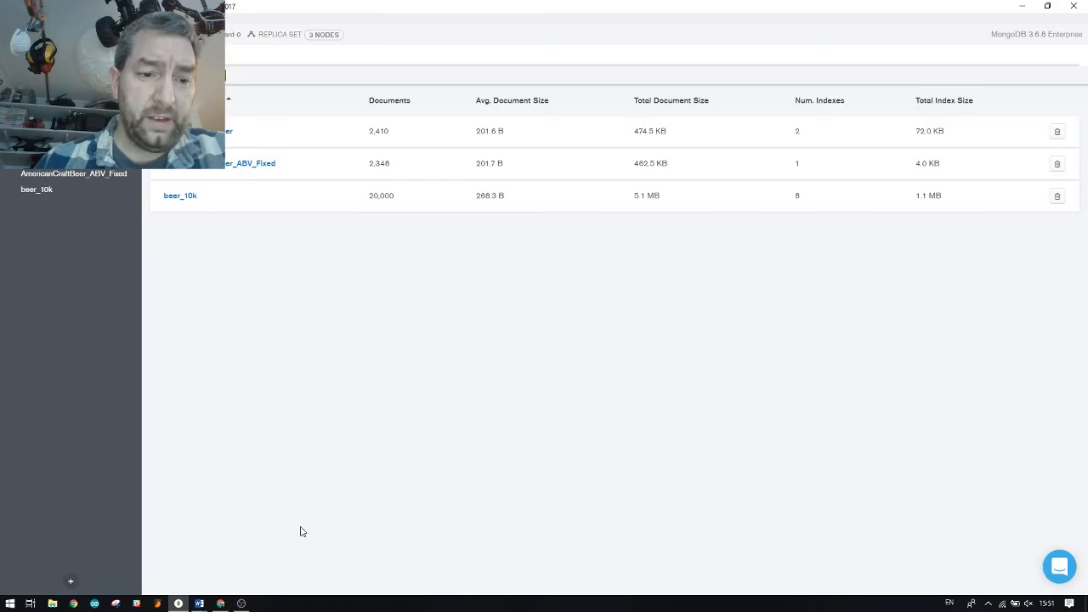
click(1021, 6)
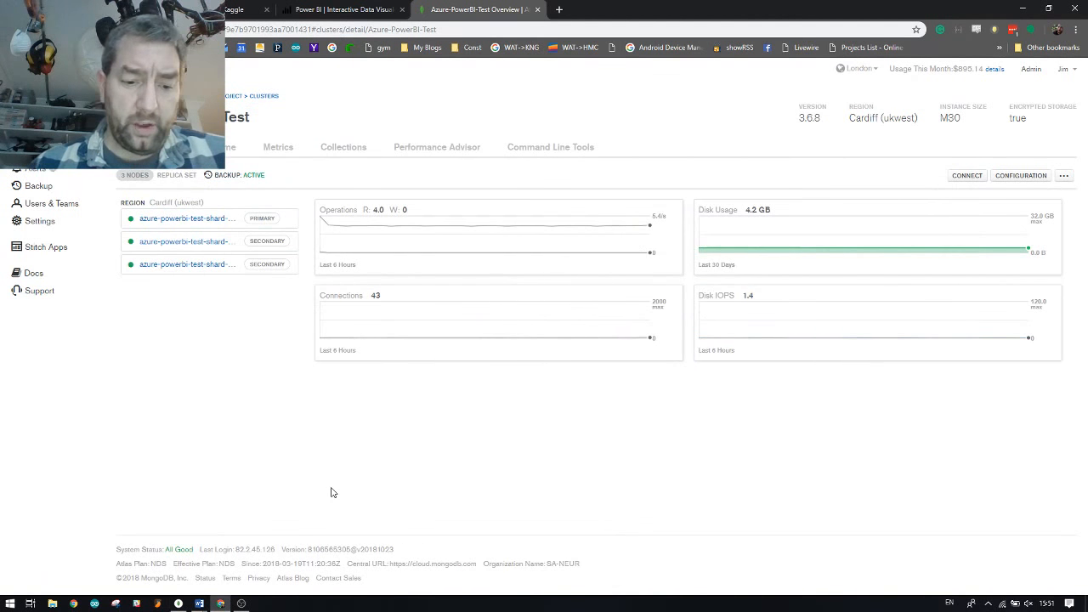
Launch Power BI Desktop again by searching 'power' in the Start menu
key(super)
text(power)
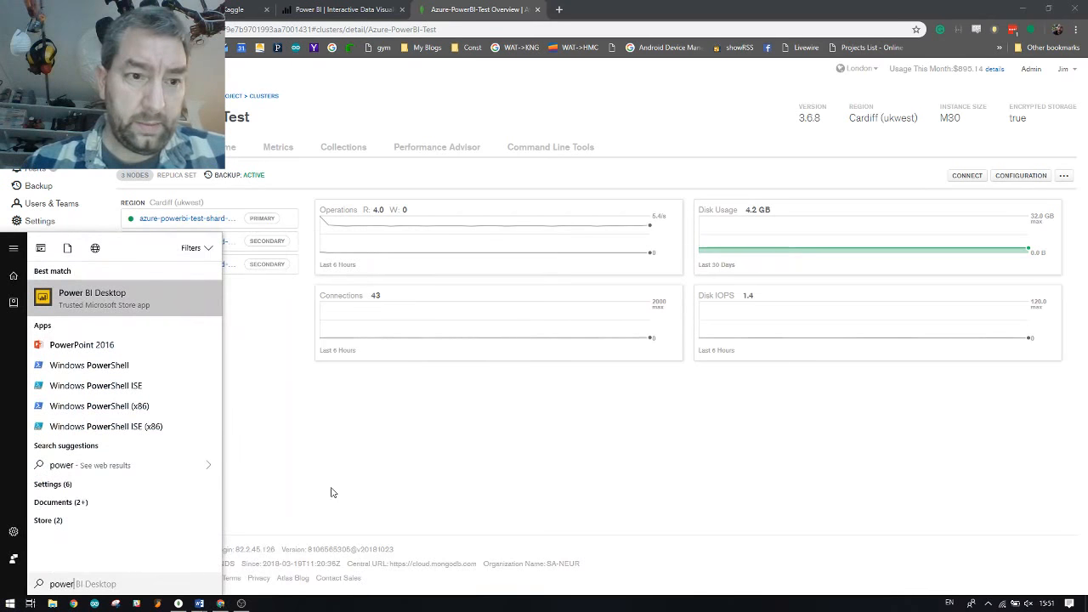
key(Return)
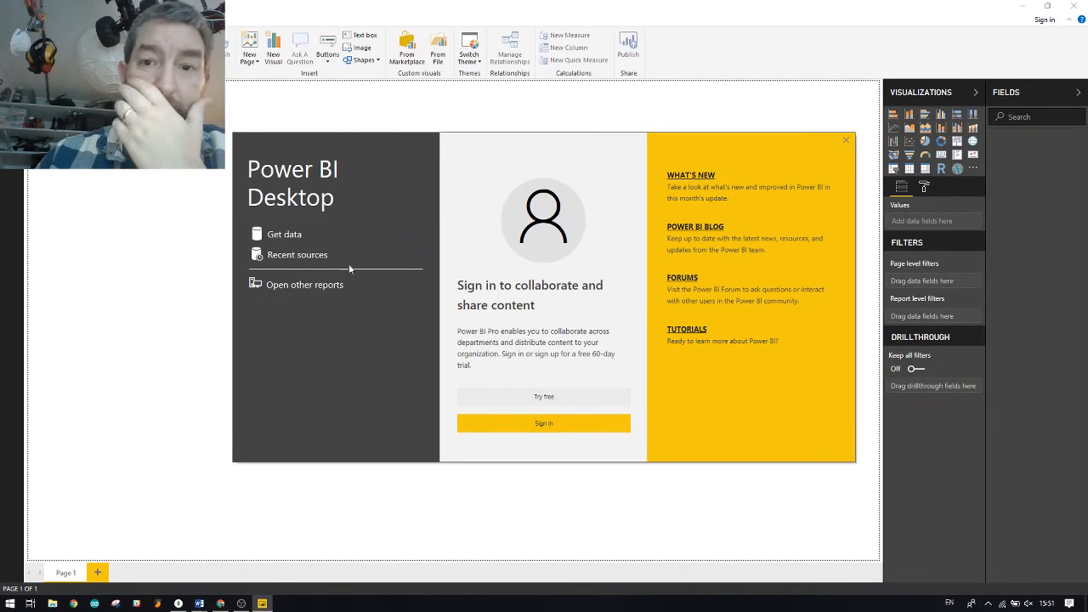
Dismiss the welcome screen and connect through ODBC to the MongoDB Atlas DSN
click(846, 139)
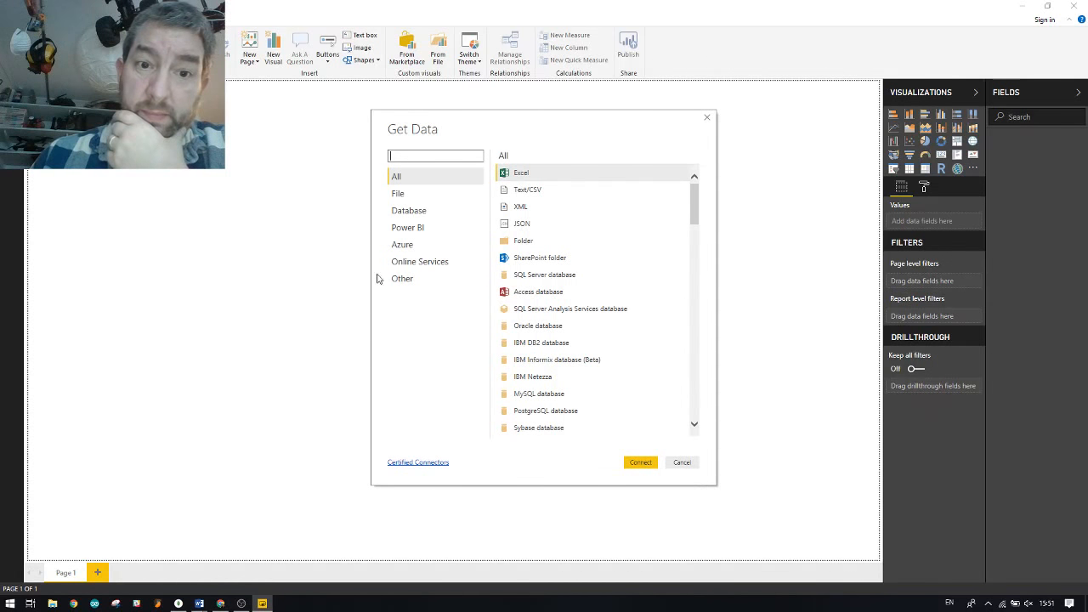
click(404, 286)
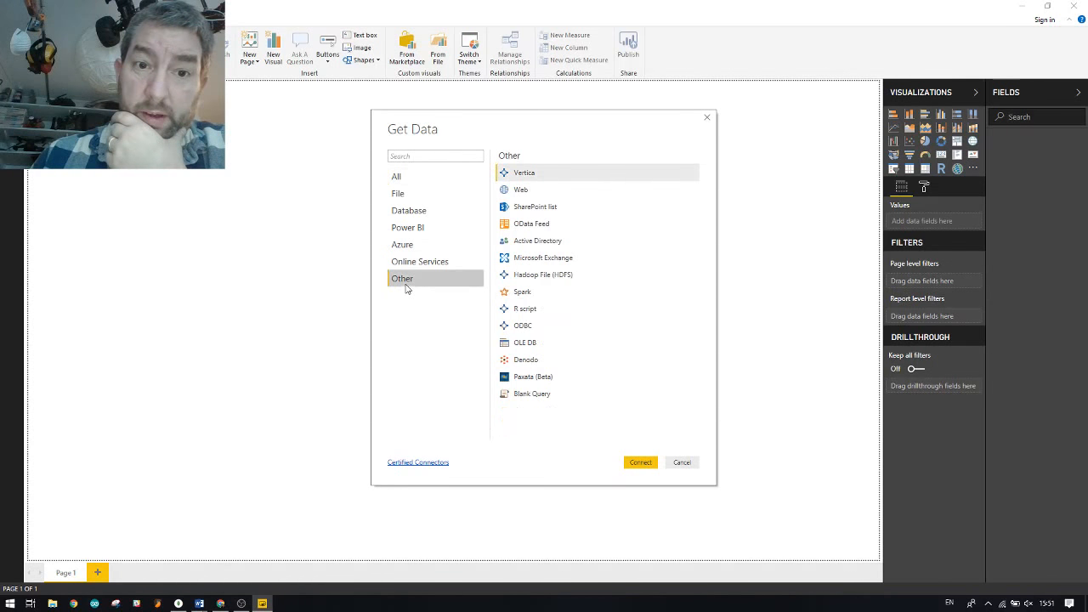
click(522, 326)
click(642, 461)
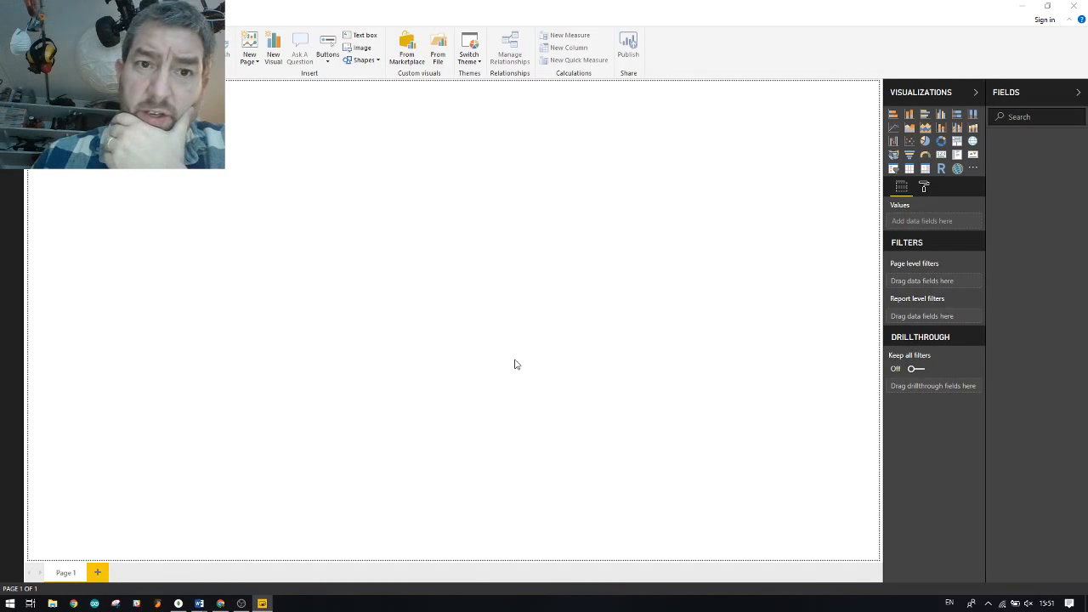
click(408, 287)
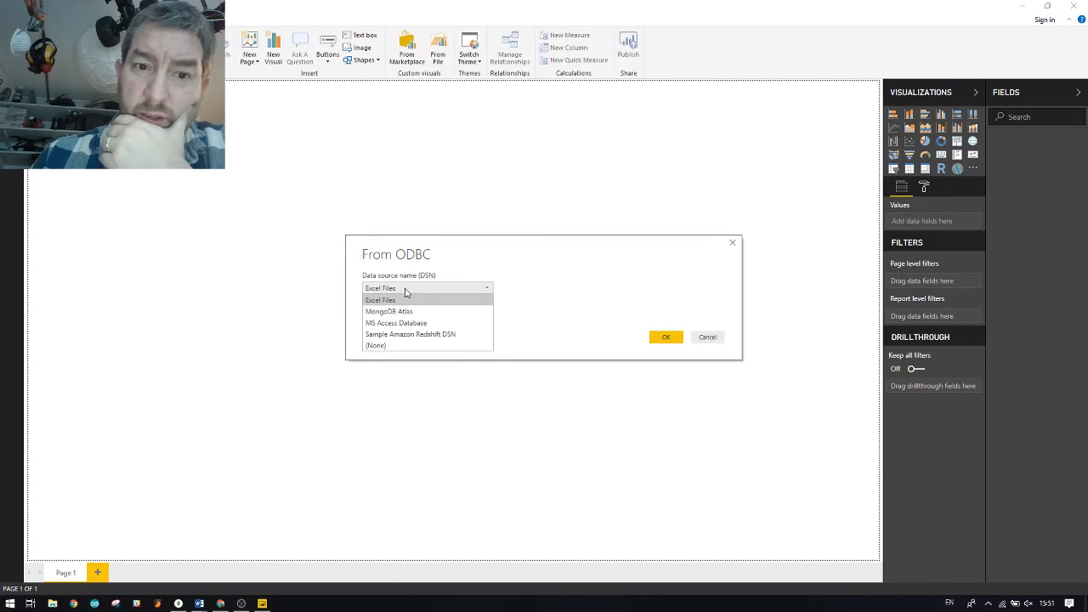
click(406, 312)
click(658, 337)
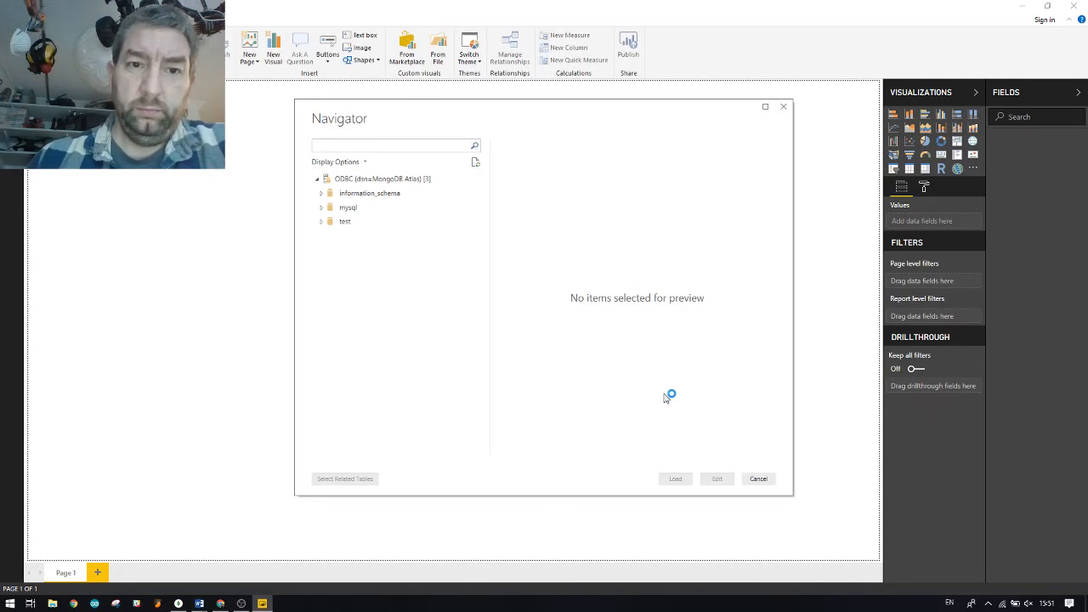
Refresh the Navigator, then load AmericanCraftBeer_ABV_Fixed from the test database and view its rows
click(321, 222)
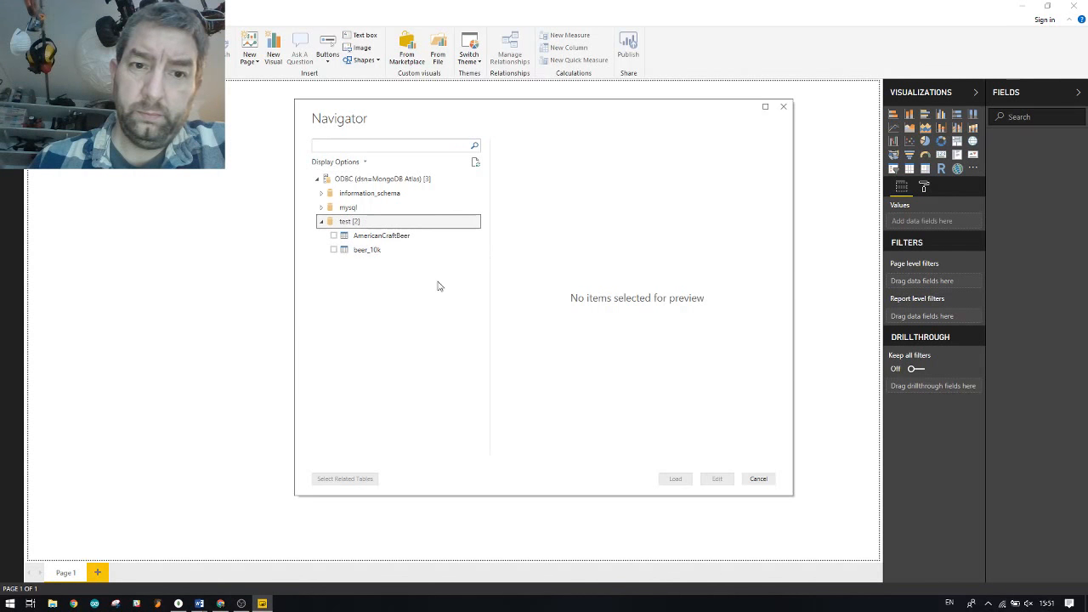
click(351, 195)
click(352, 180)
right_click(352, 180)
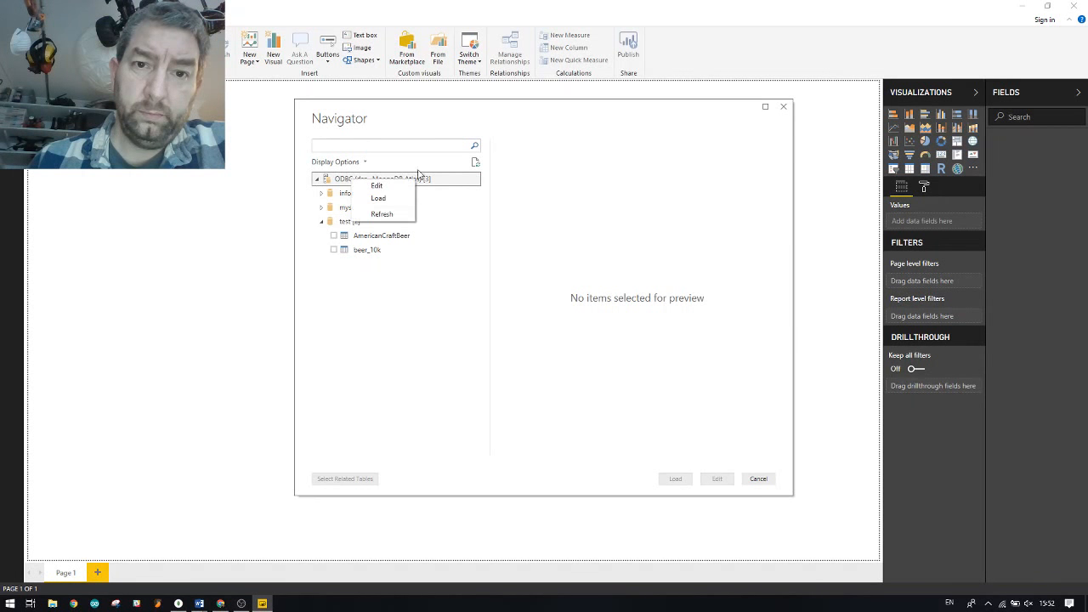
click(475, 162)
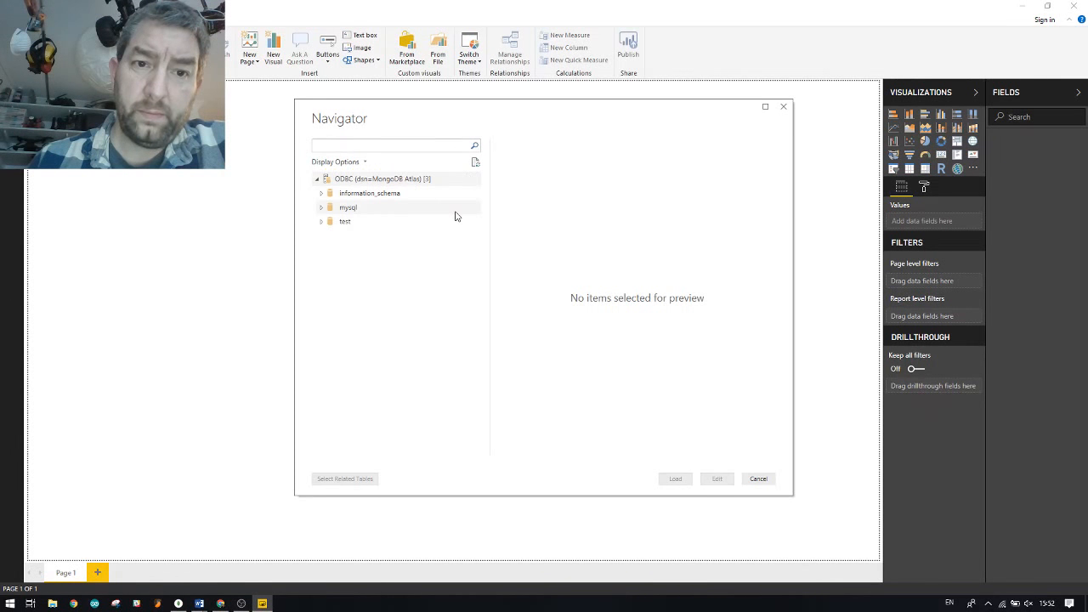
click(330, 224)
click(321, 222)
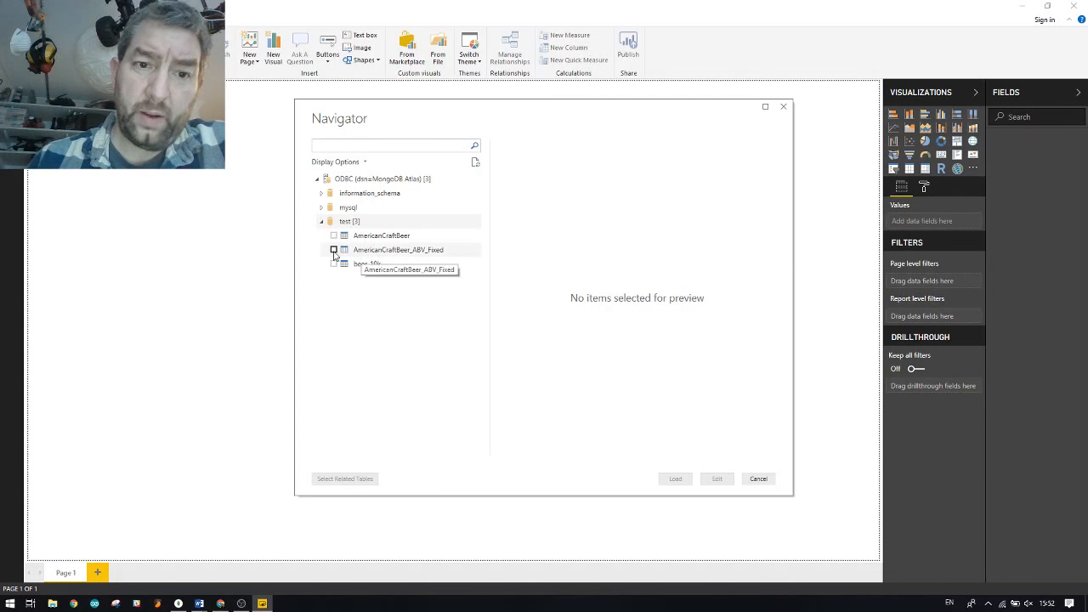
click(334, 250)
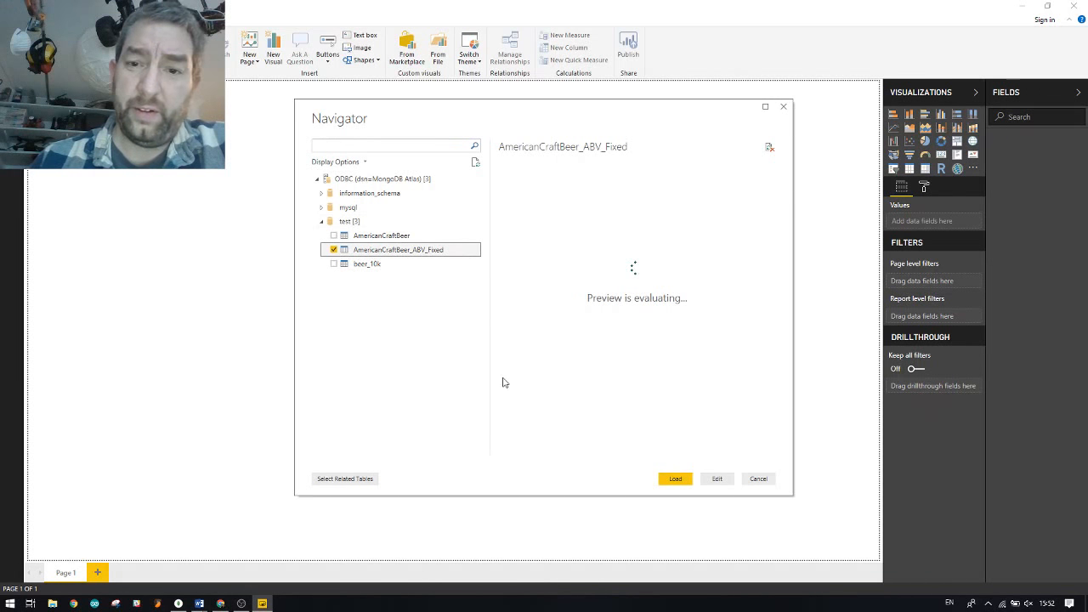
click(674, 480)
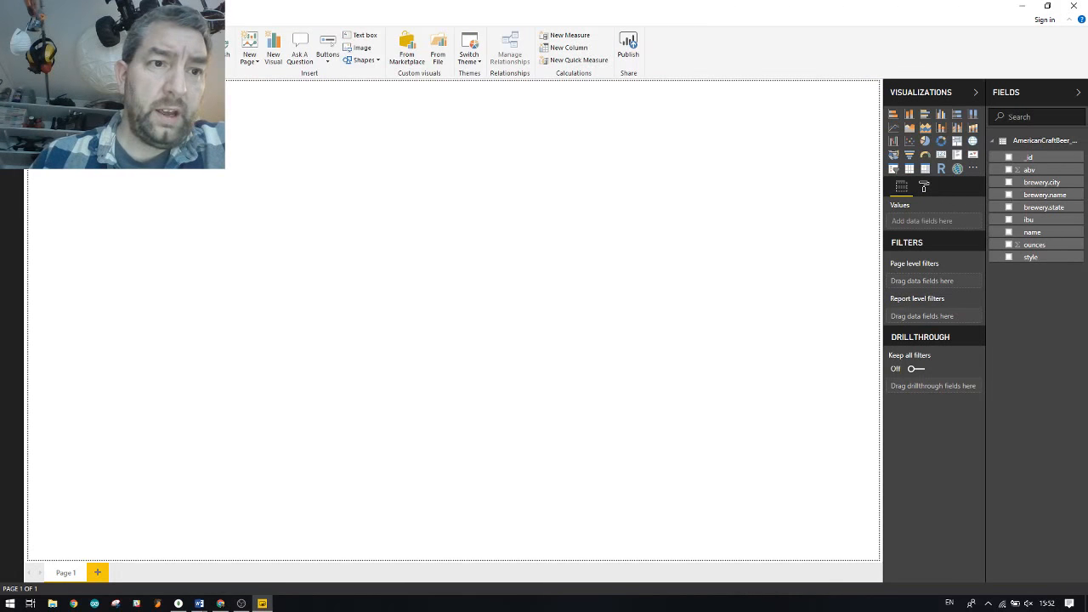
click(12, 119)
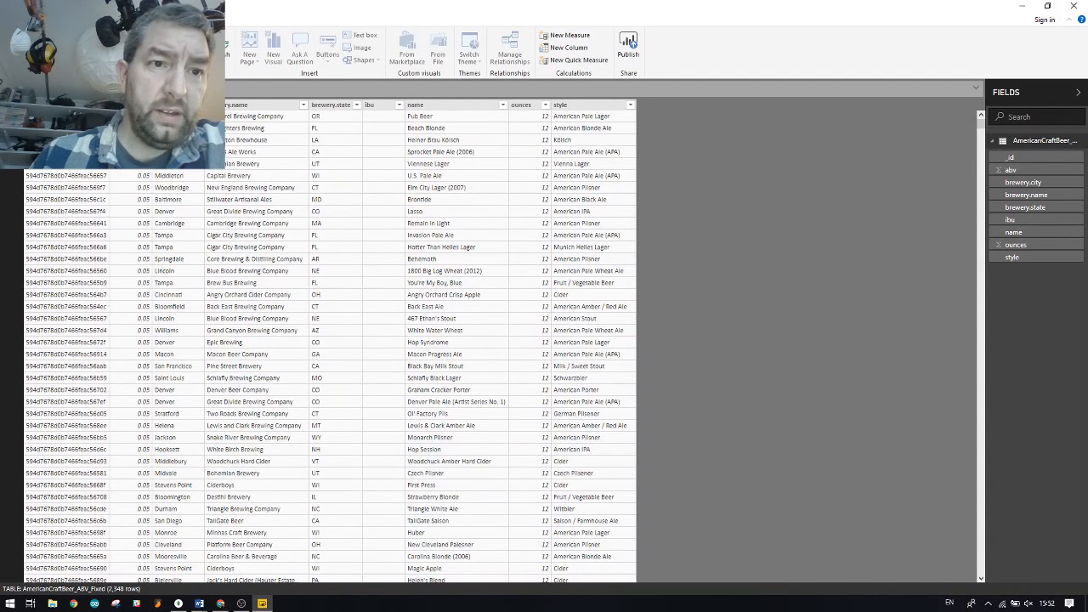
click(147, 105)
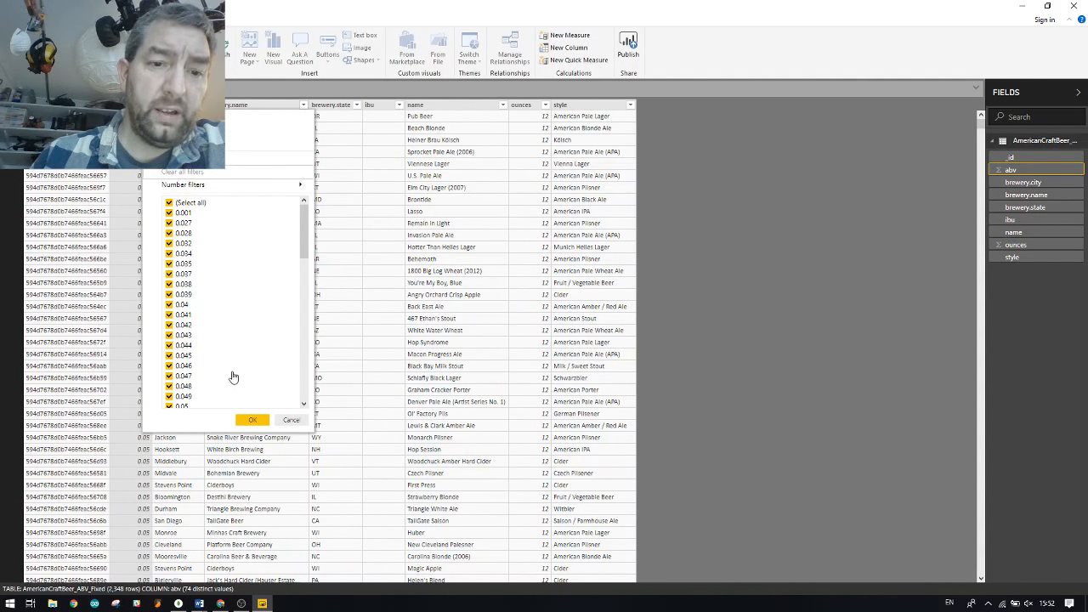
click(291, 420)
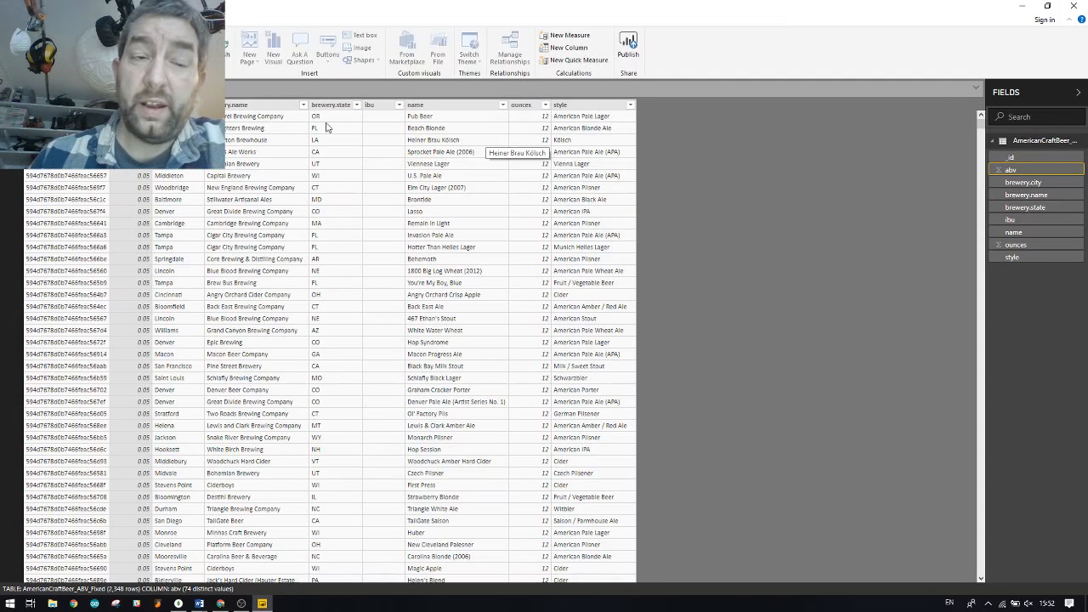
click(12, 95)
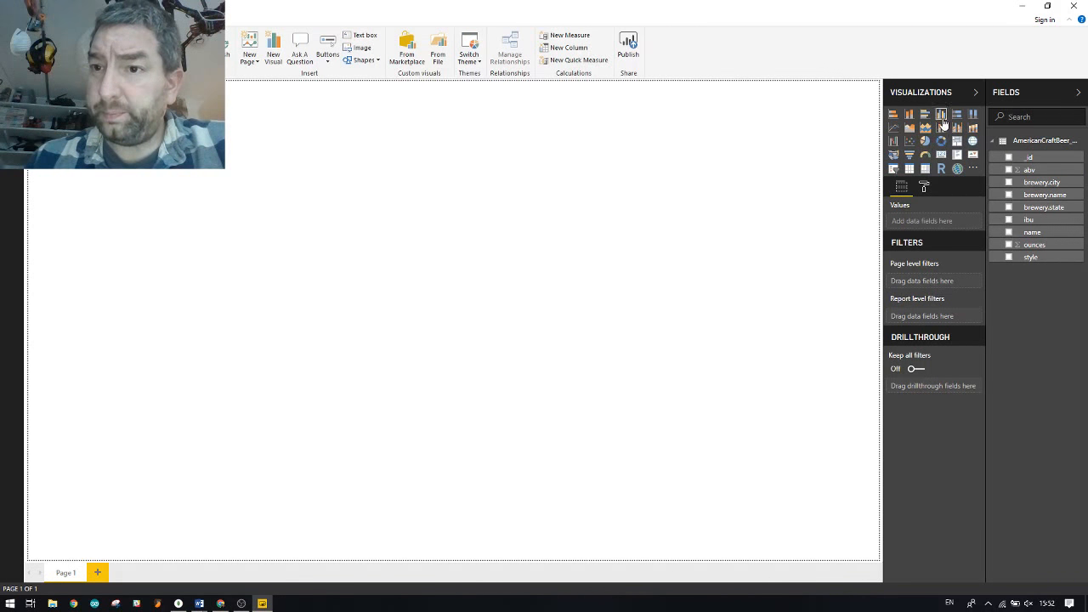
Add a clustered column chart of abv by brewery.state, enlarged to fill most of the page
click(940, 114)
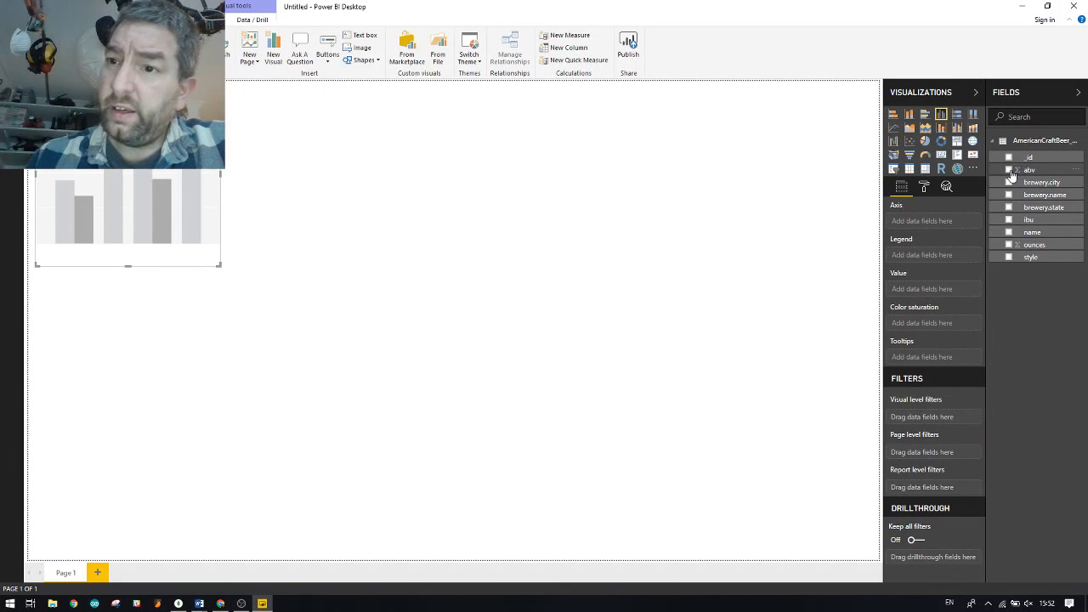
click(1009, 170)
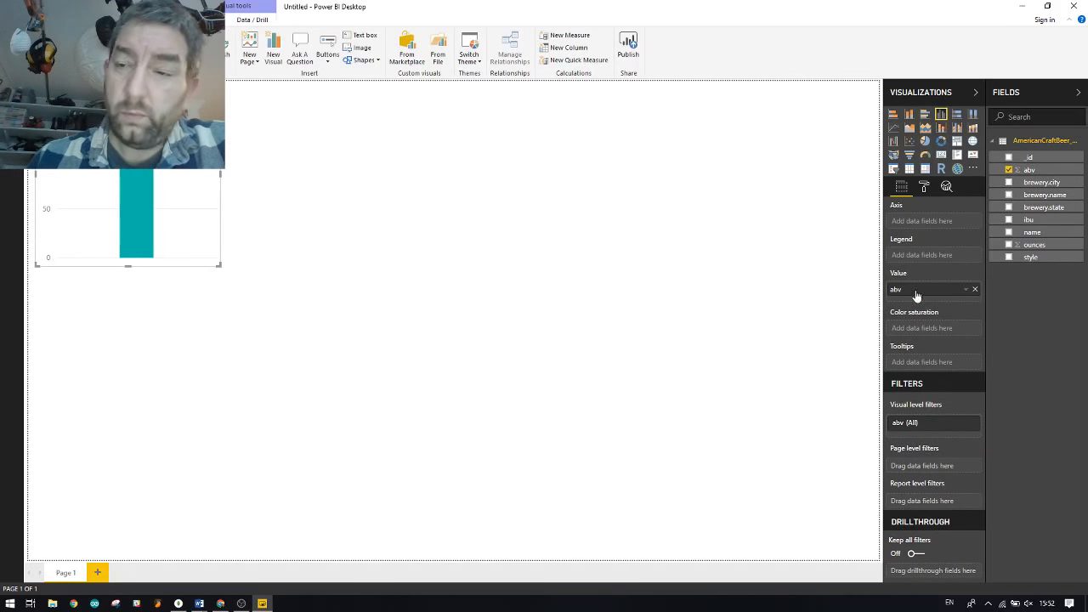
click(1007, 208)
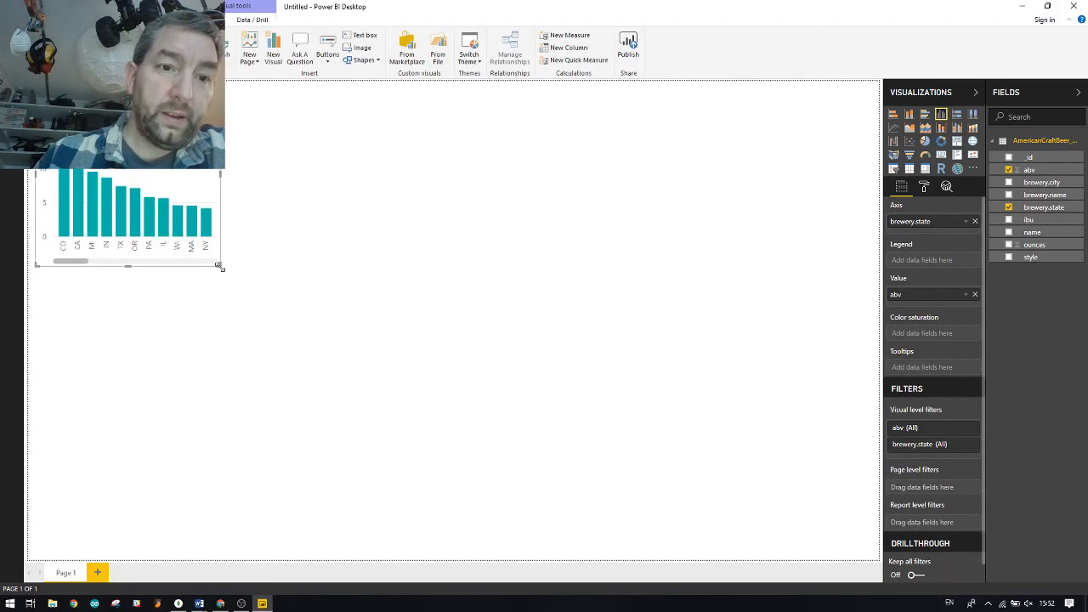
drag(220, 266, 721, 490)
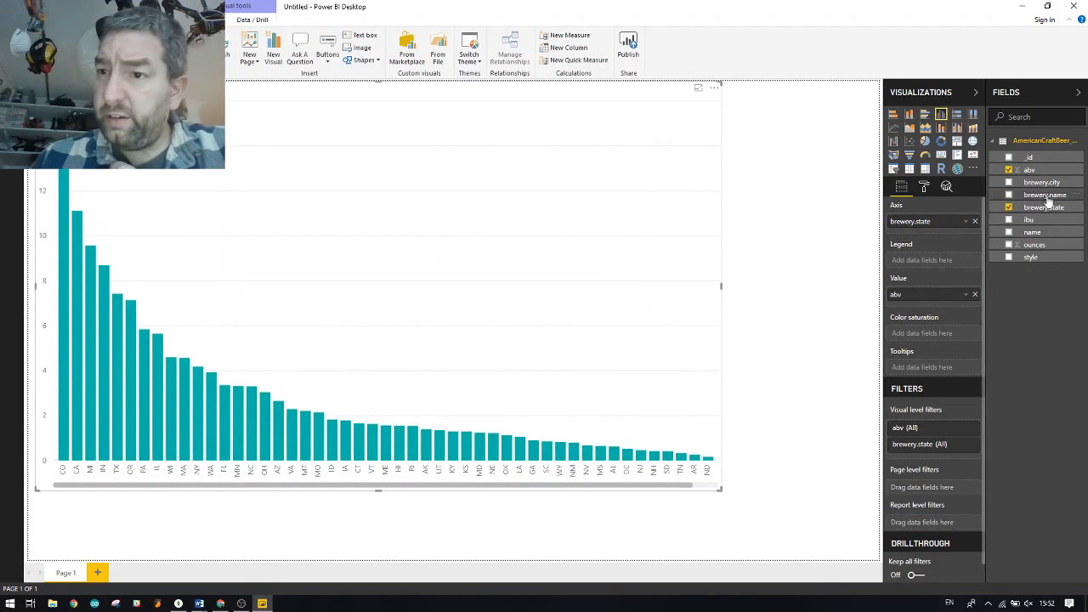
Inspect the abv field's options and aggregation choices without changing them
click(1072, 169)
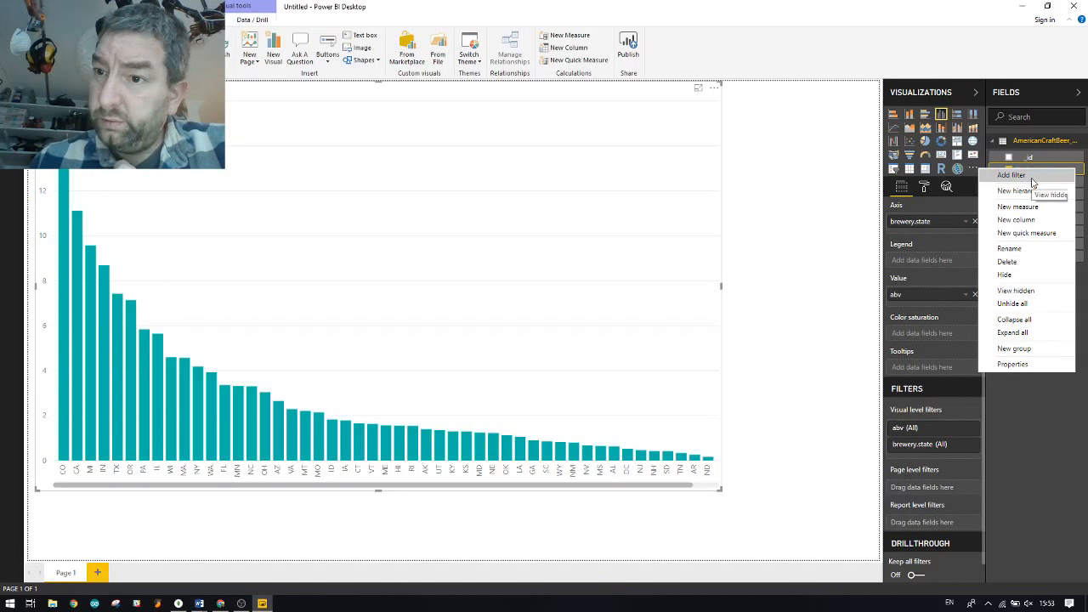
click(1025, 402)
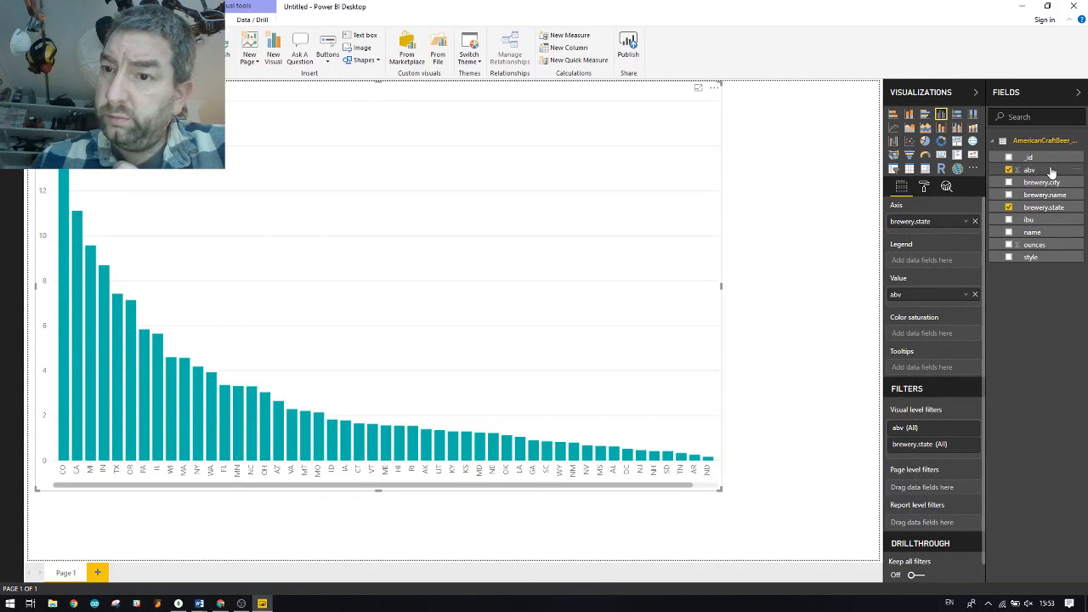
click(966, 295)
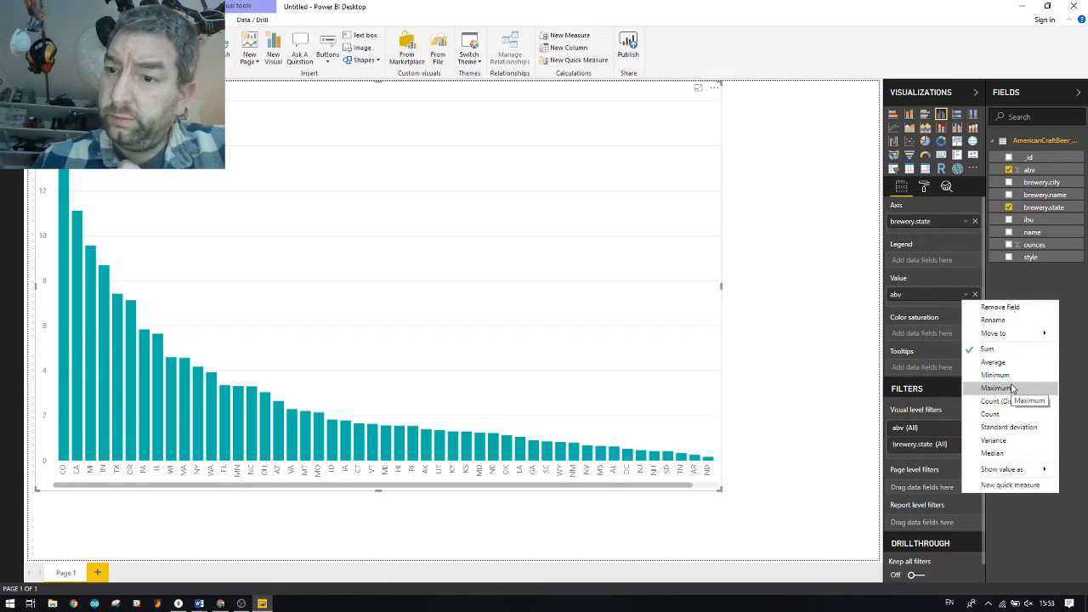
click(987, 349)
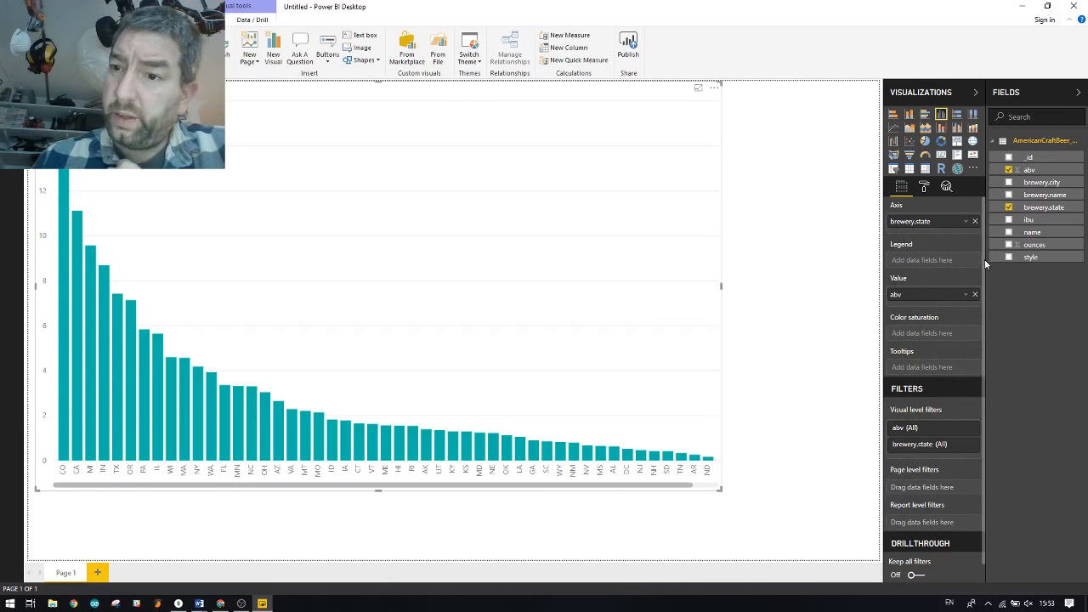
drag(954, 225, 926, 232)
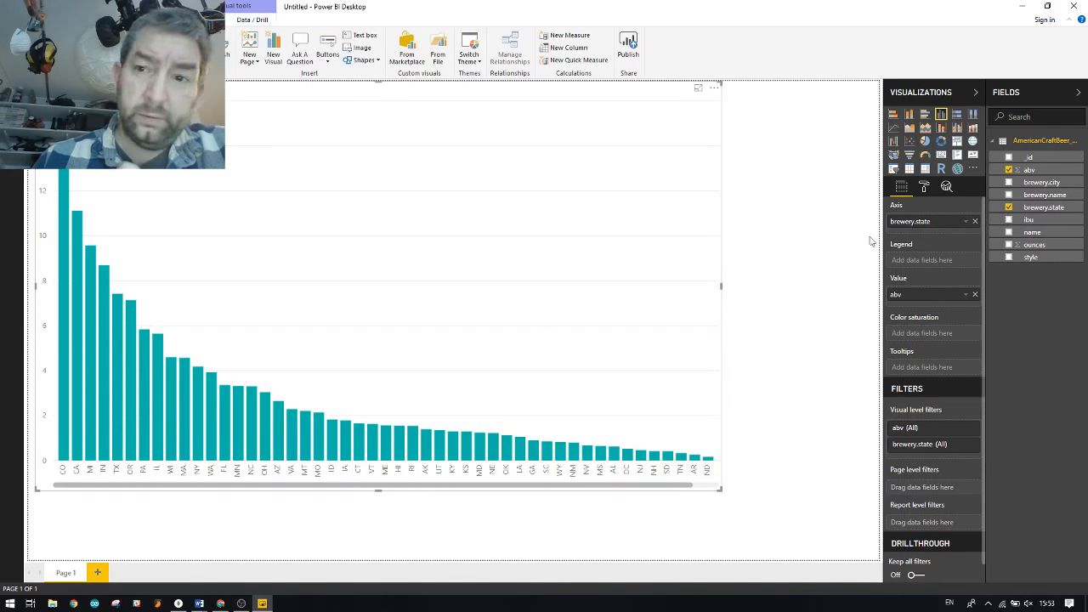
Switch the abv aggregation from Sum to Average in the chart's Value well
click(965, 294)
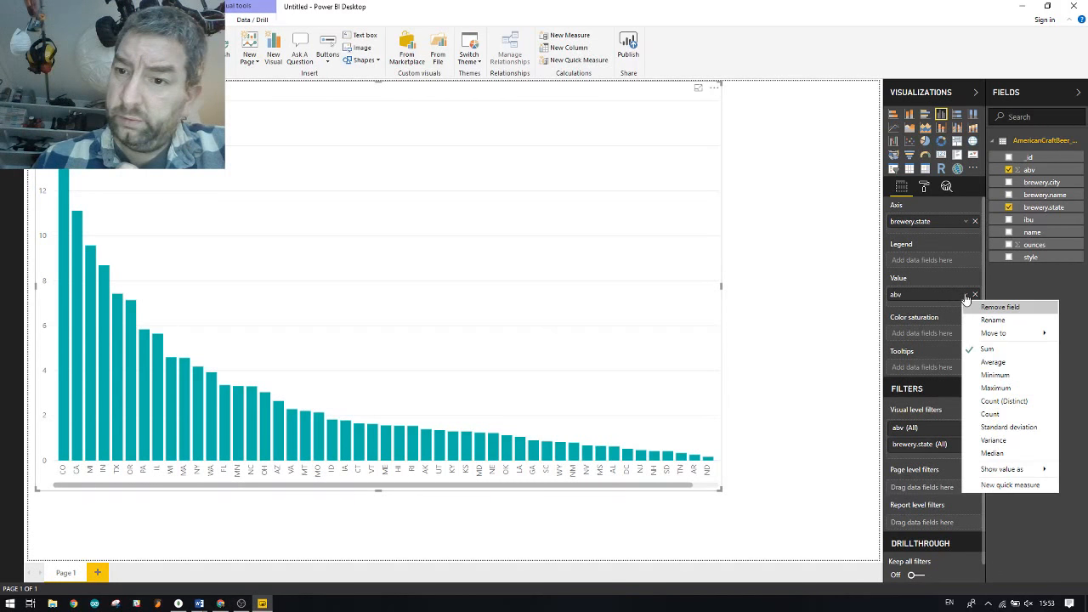
click(991, 362)
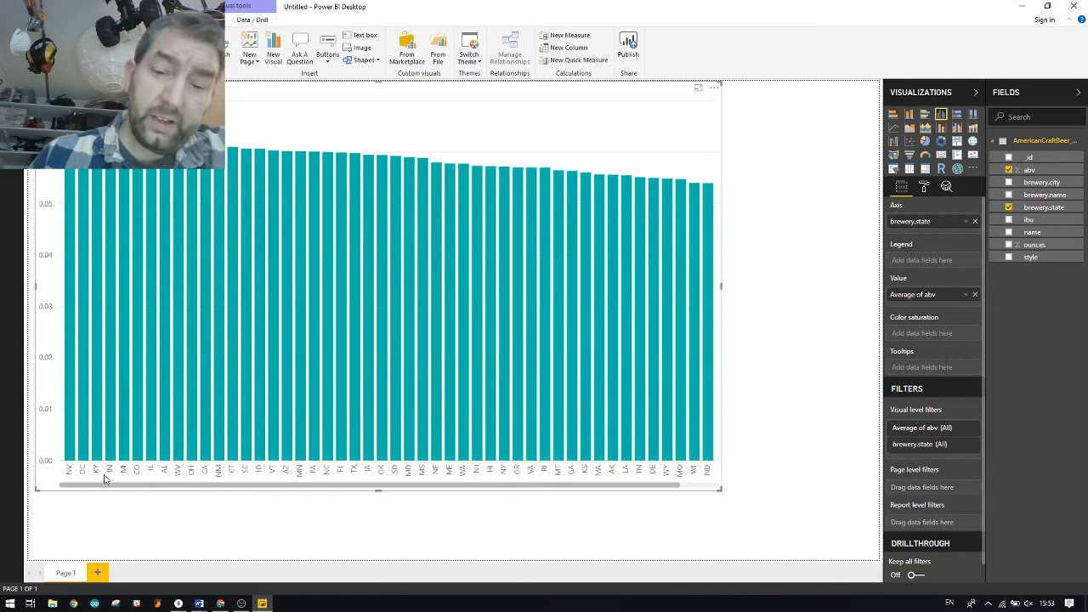
mouse_move(571, 456)
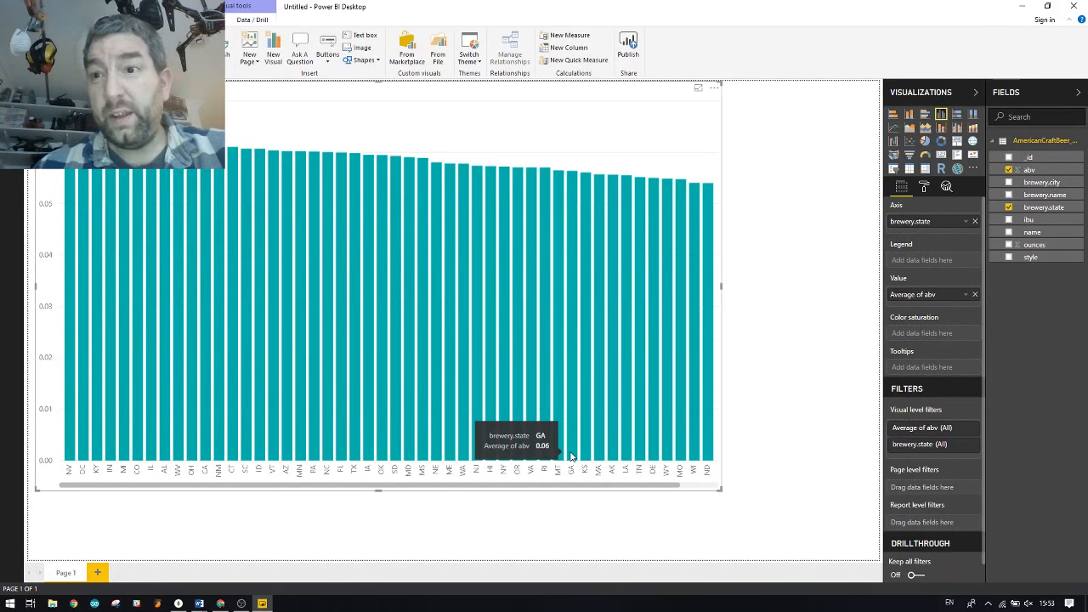